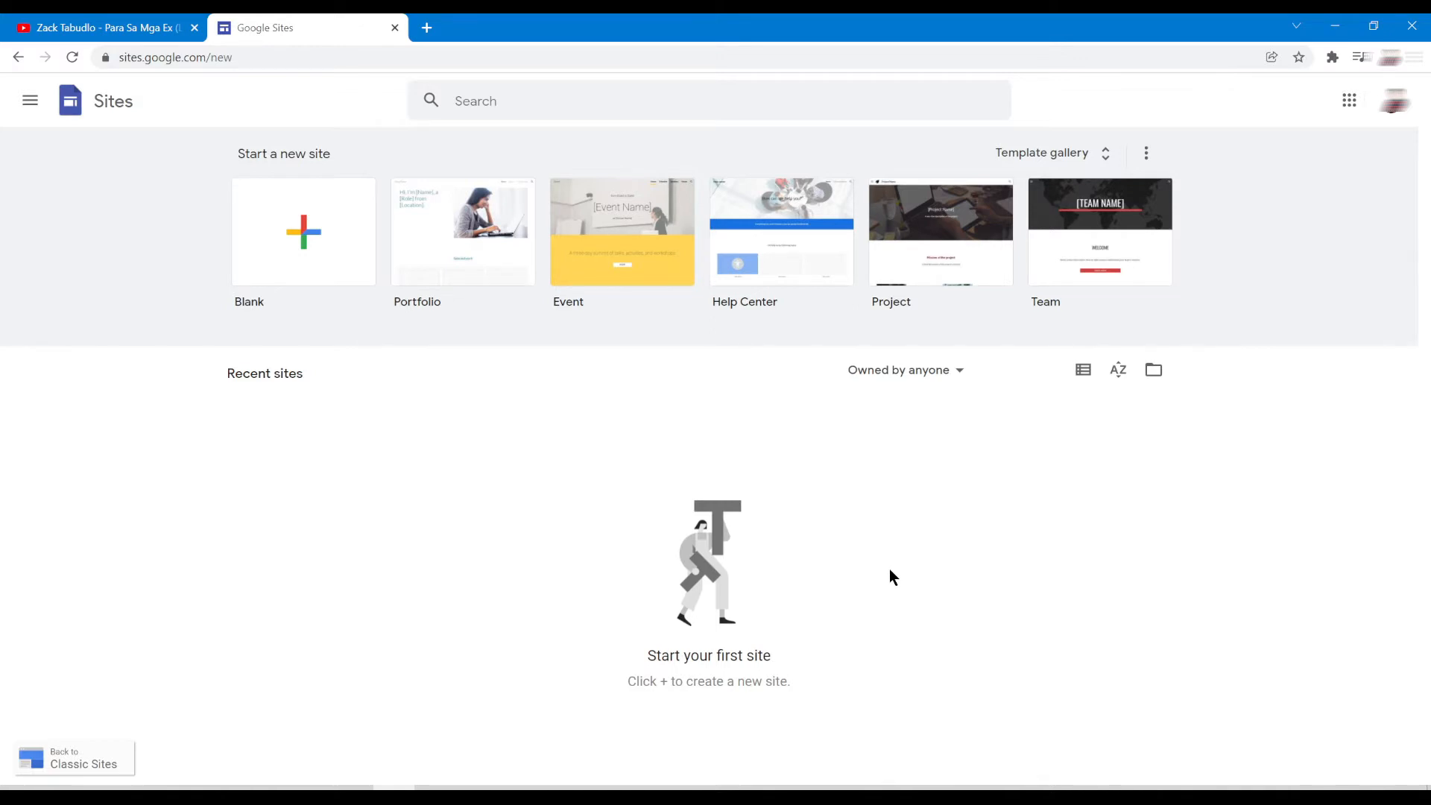
- Create a new blank site and name it "Blackparade Streetwear"
left_click(348, 255)
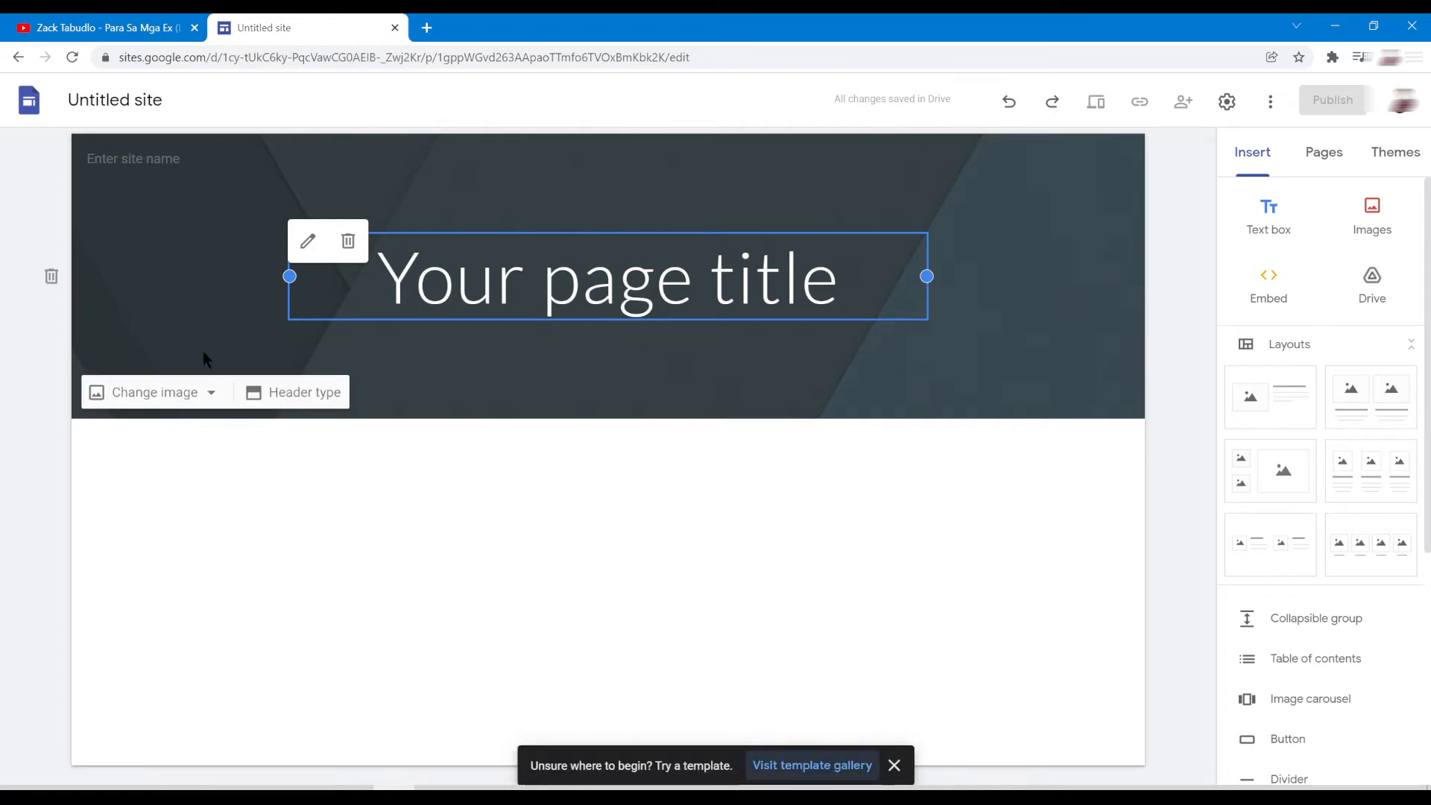
left_click(179, 159)
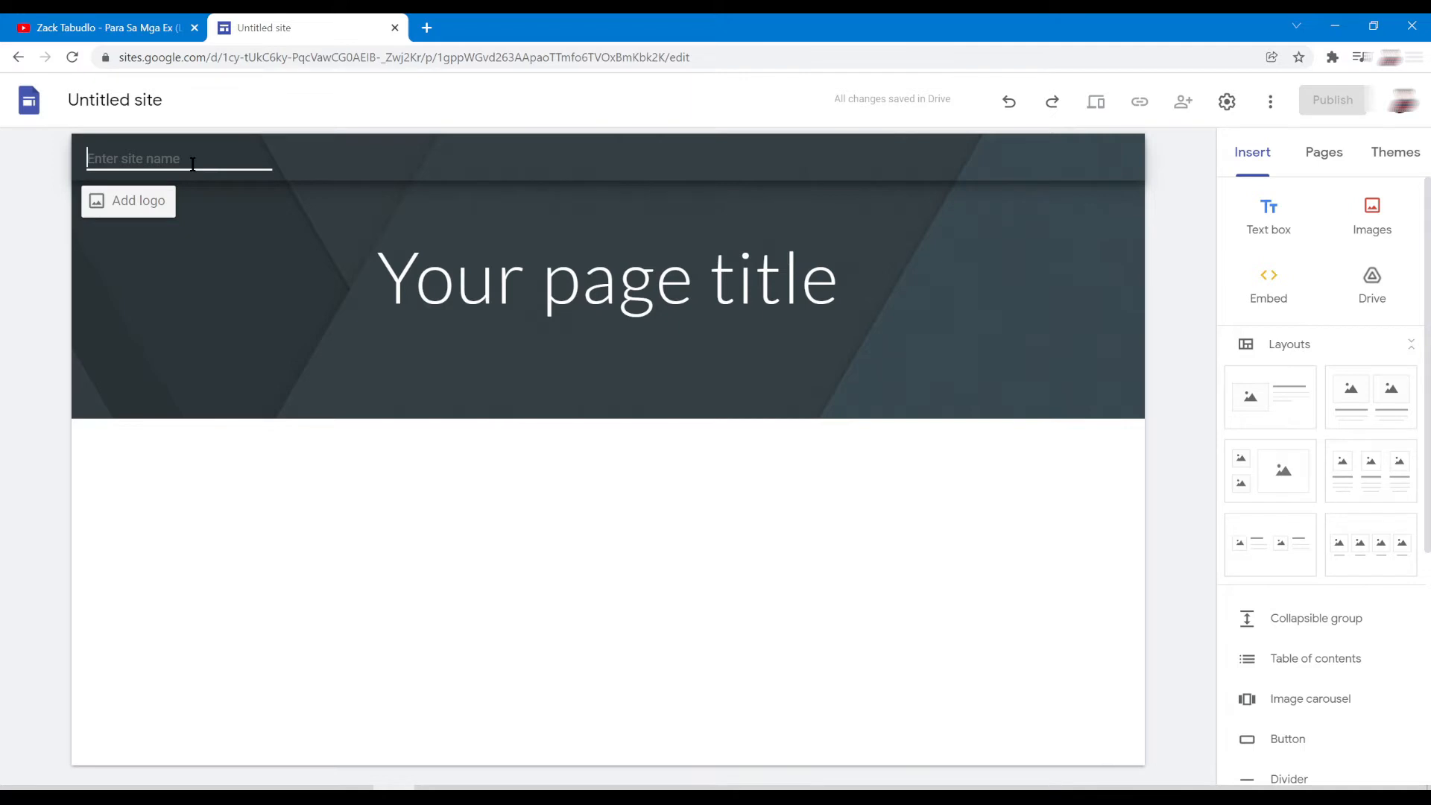
type("Blackpaprade Streetwear")
- Replace the placeholder page title with "street collection 2021"
left_click(619, 295)
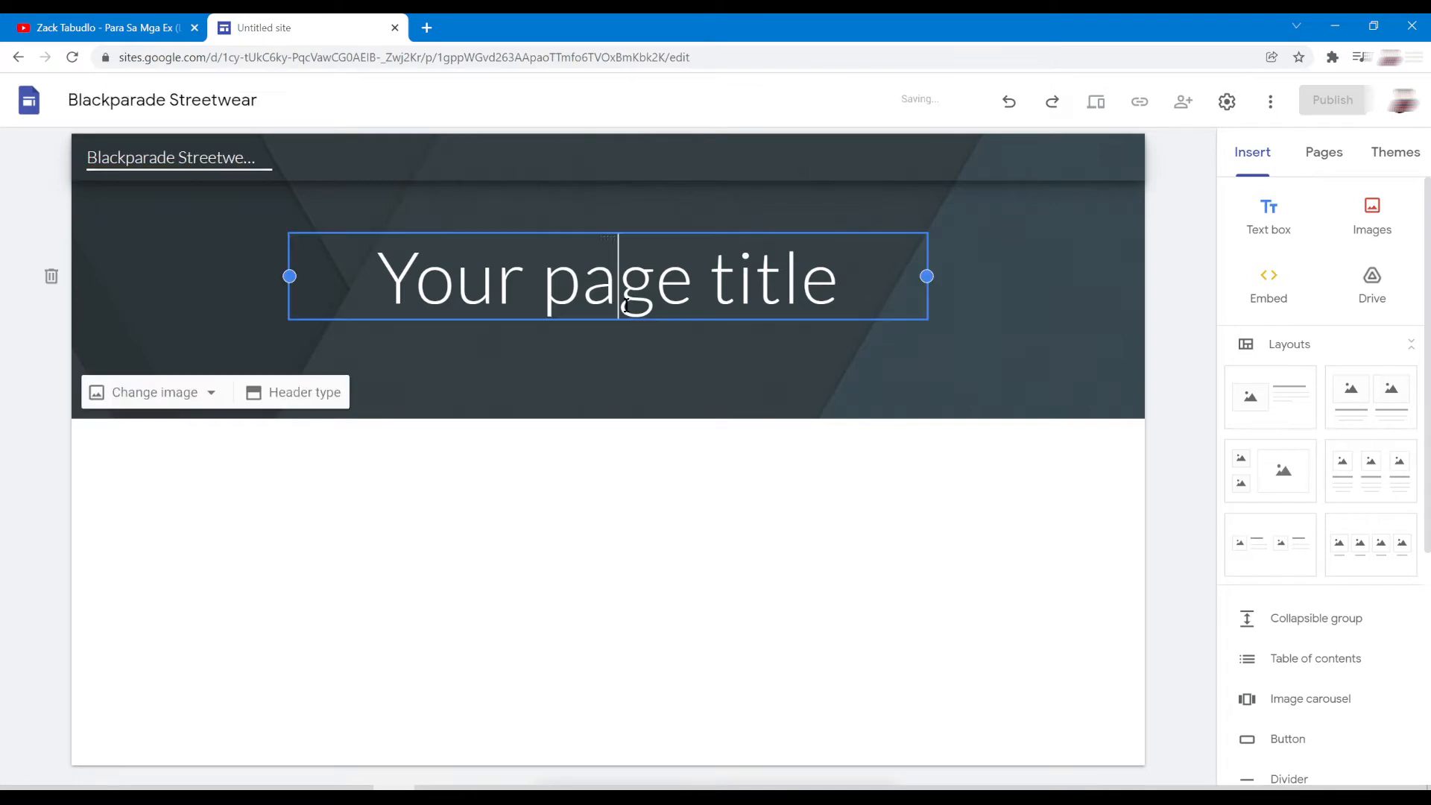
left_click_drag(842, 284, 390, 246)
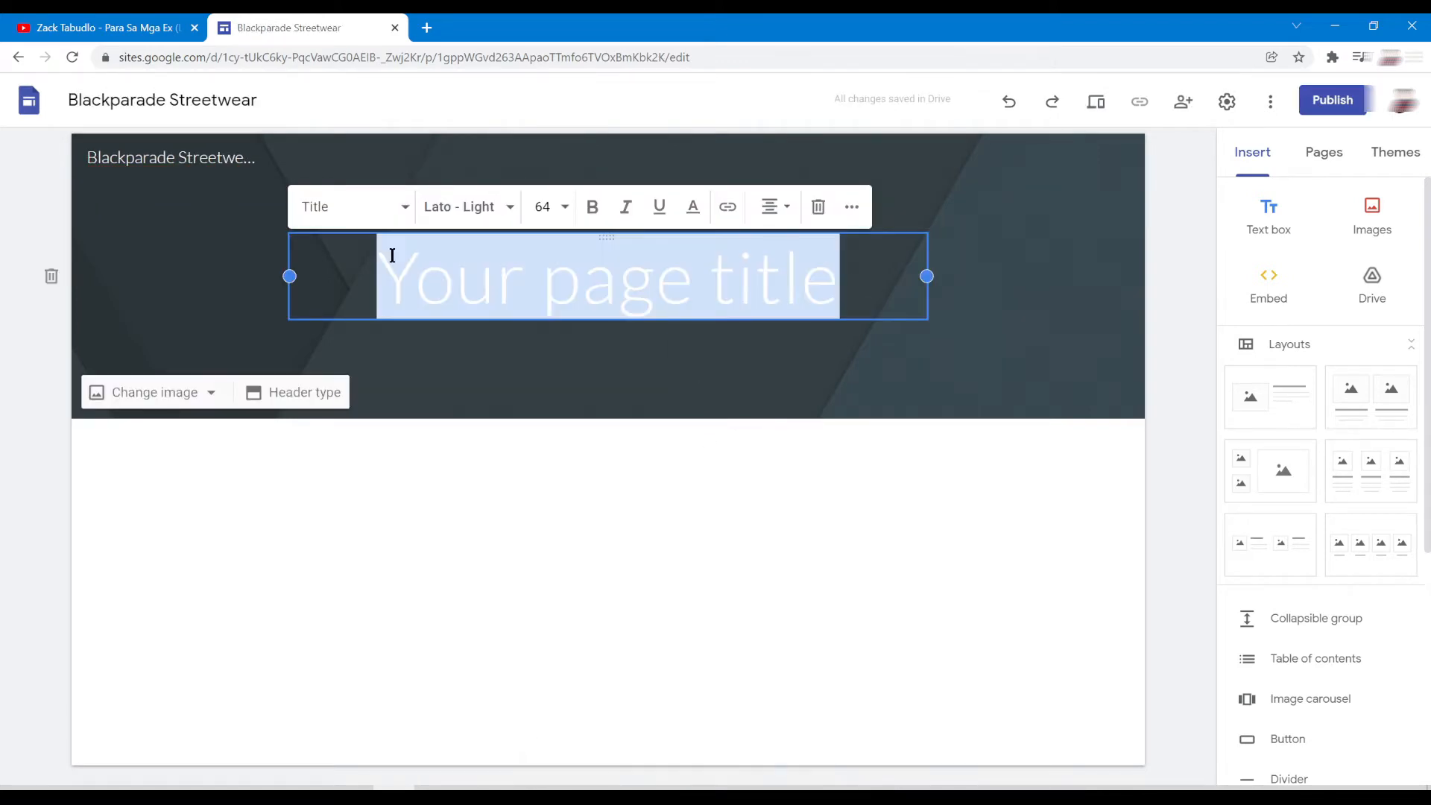
type("streets ")
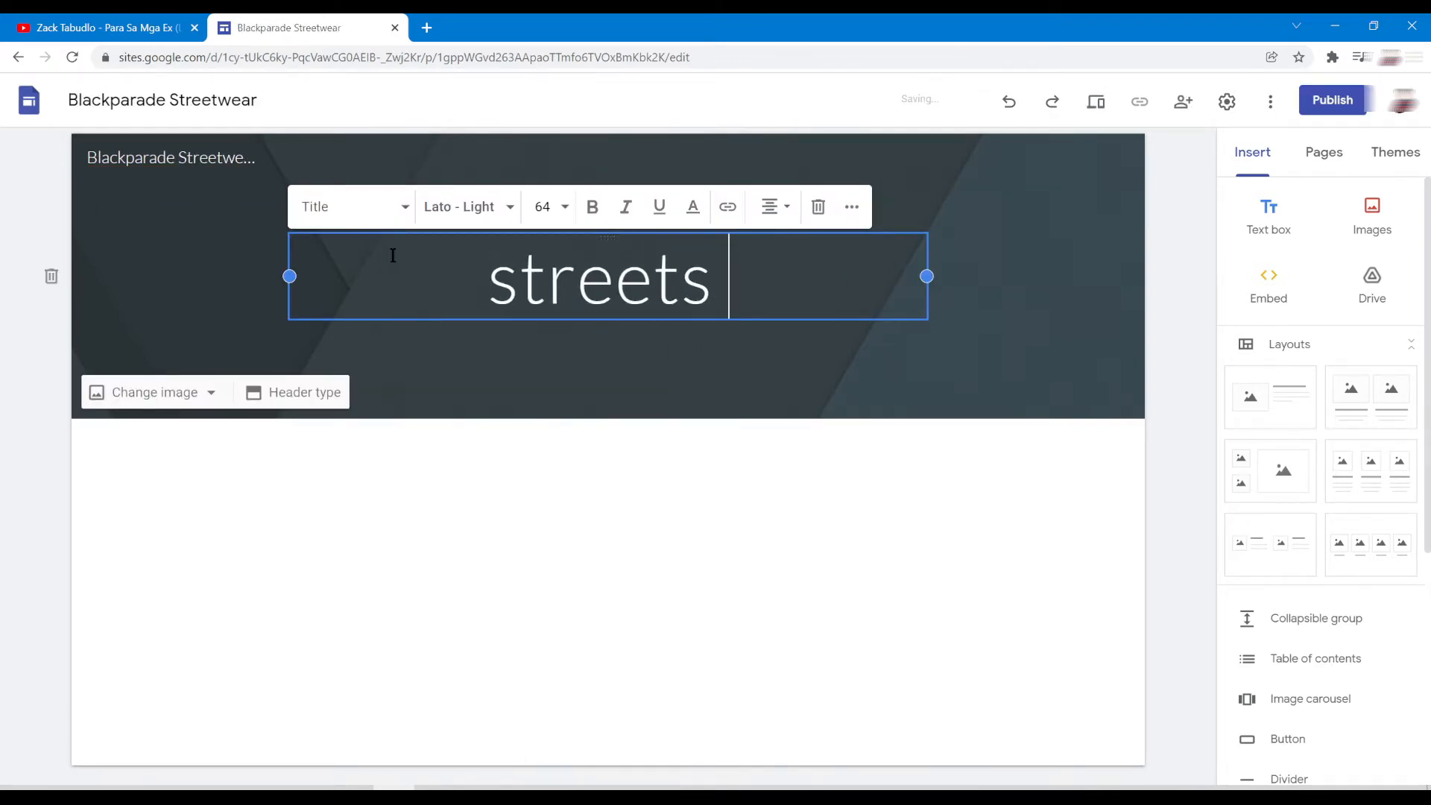
type("2021")
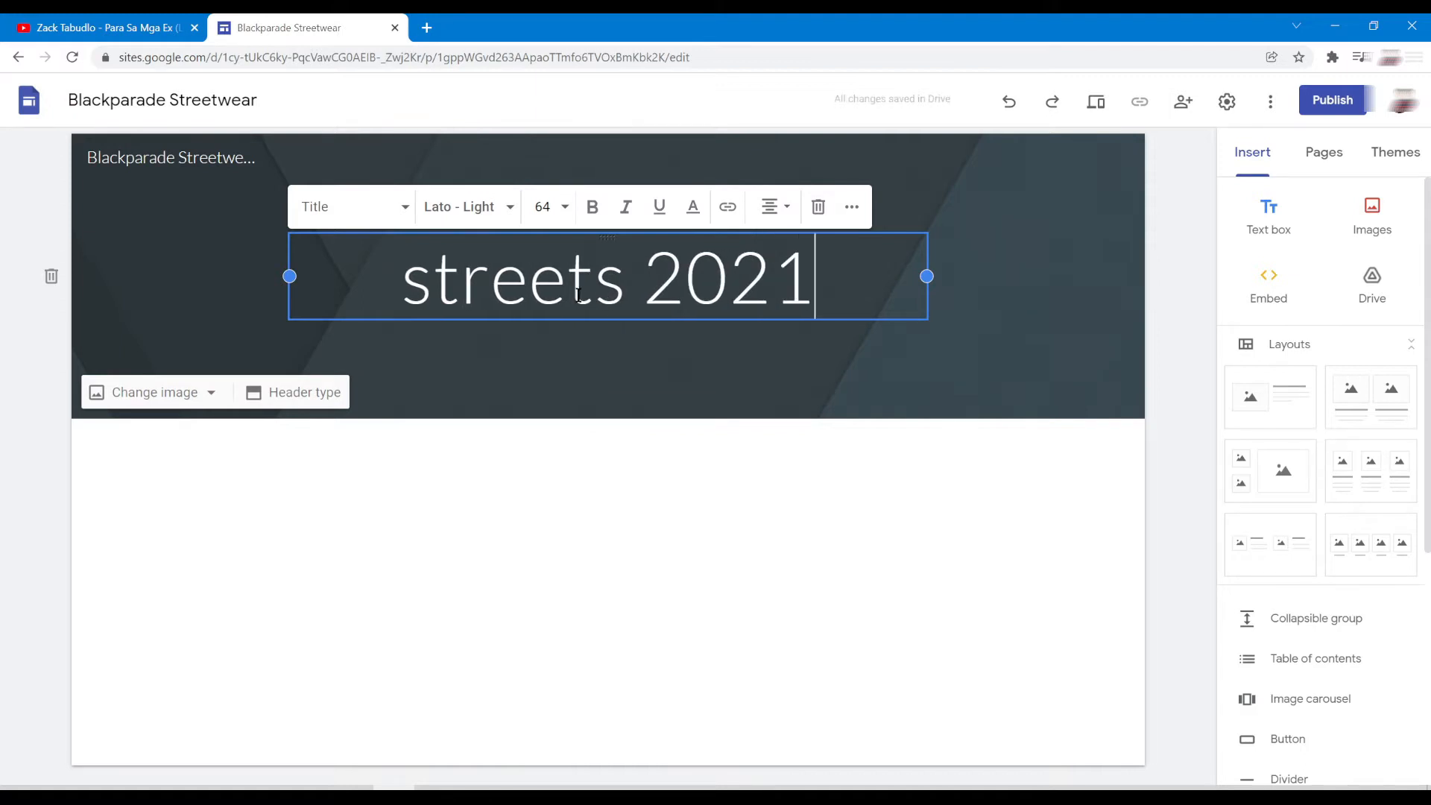
left_click(642, 276)
key("BackSpace")
key("BackSpace")
type("collec")
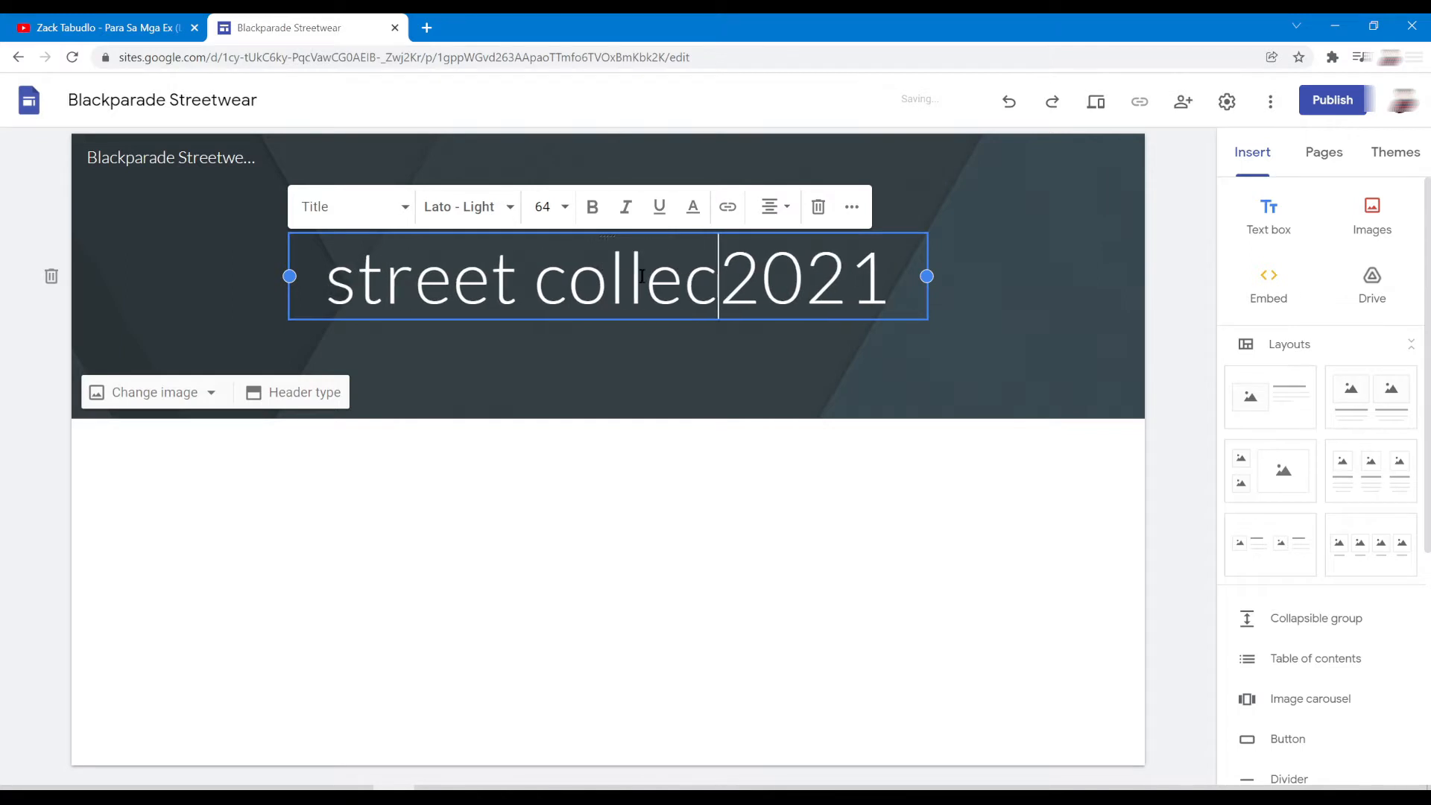
type("tion")
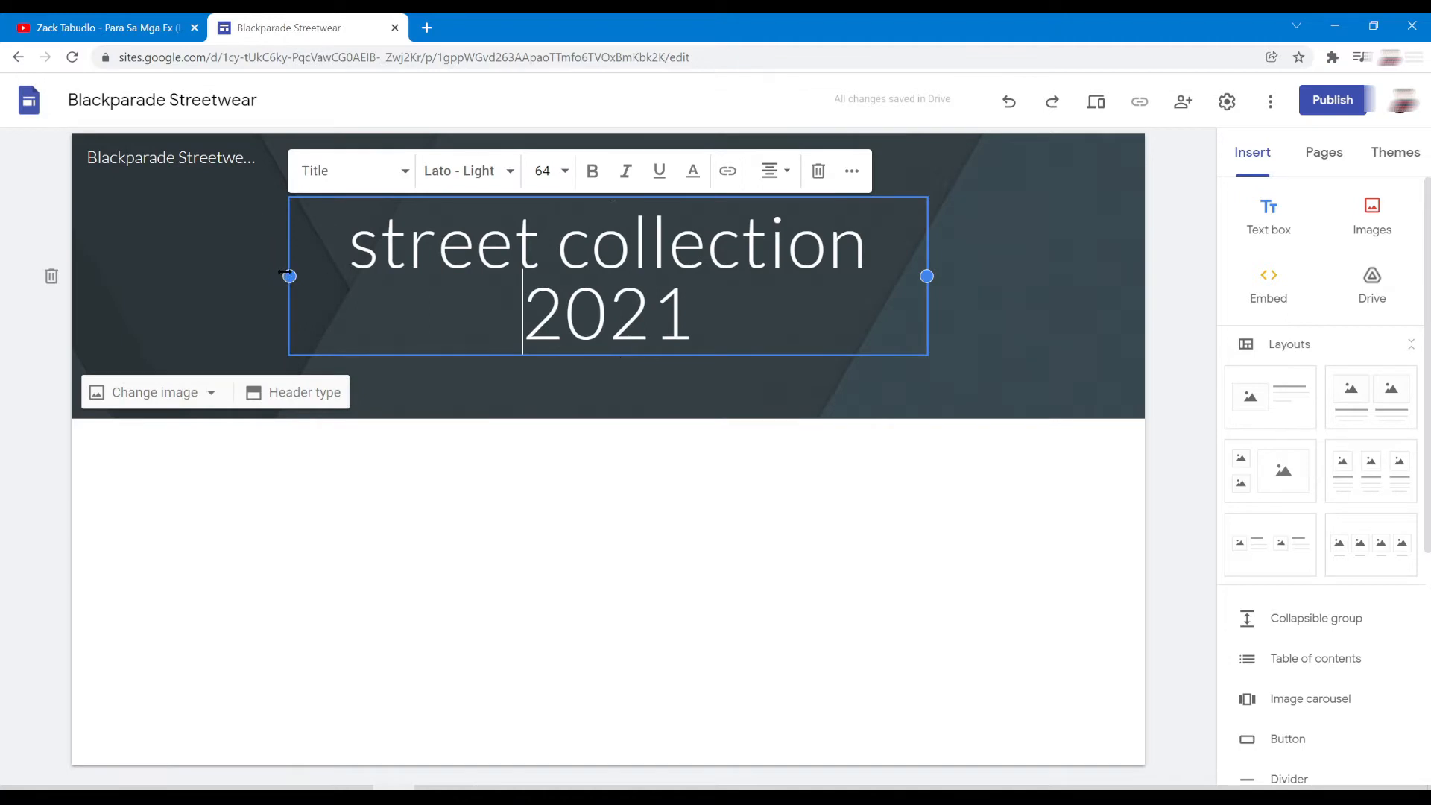
left_click_drag(289, 275, 290, 276)
- Upload the hooded jacket photo starting with 201195228 from Downloads as the header image and set the header type to Cover
left_click(198, 394)
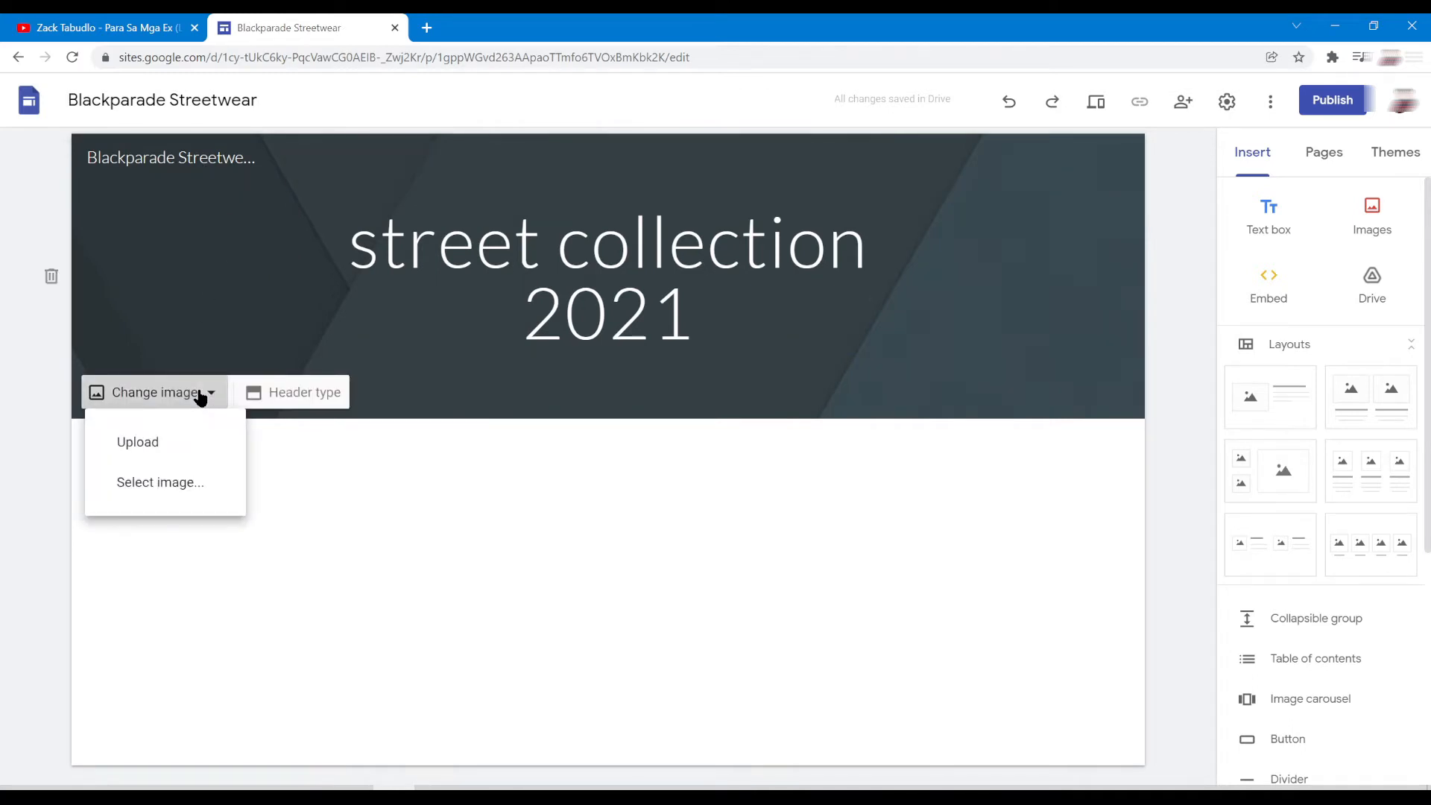
left_click(173, 437)
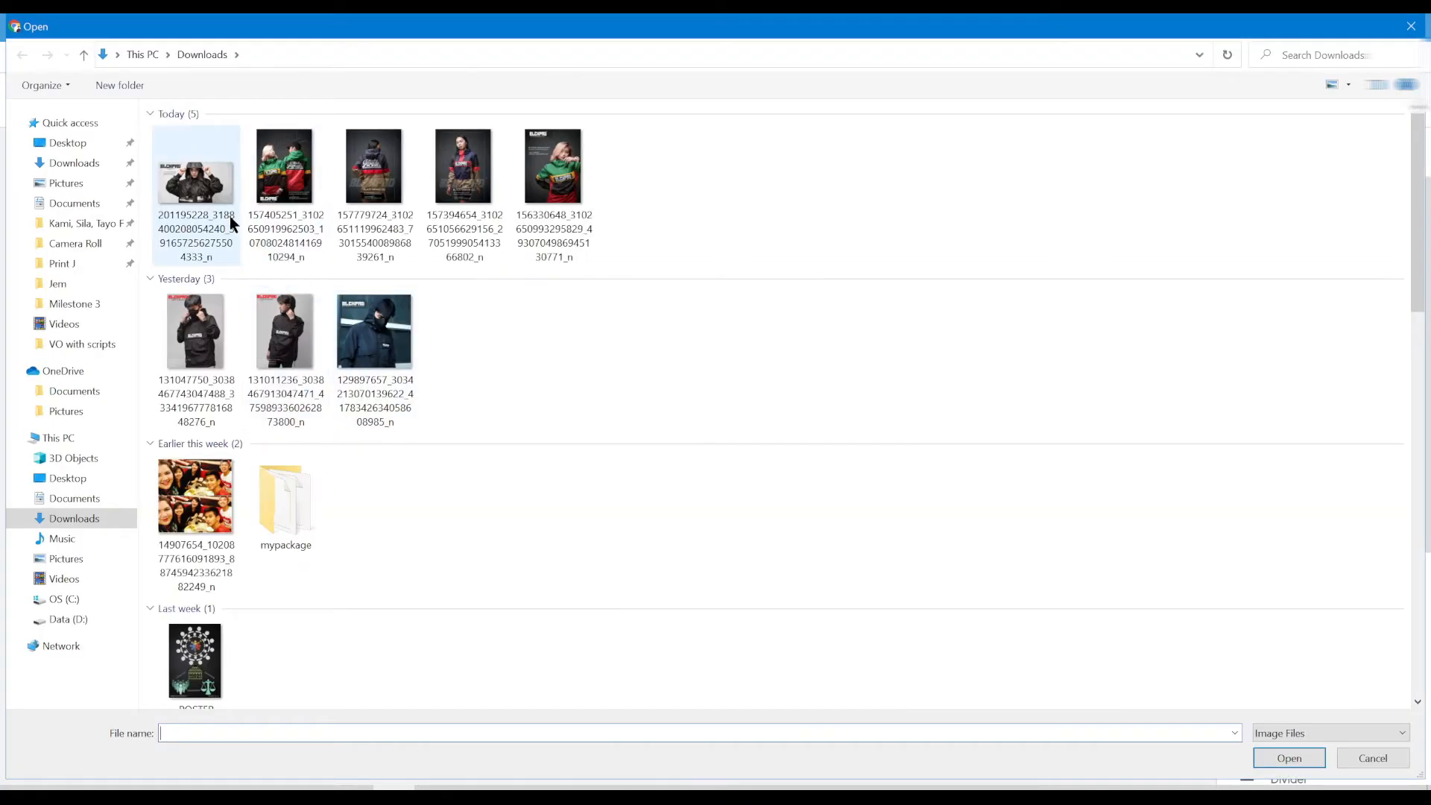
double_click(230, 216)
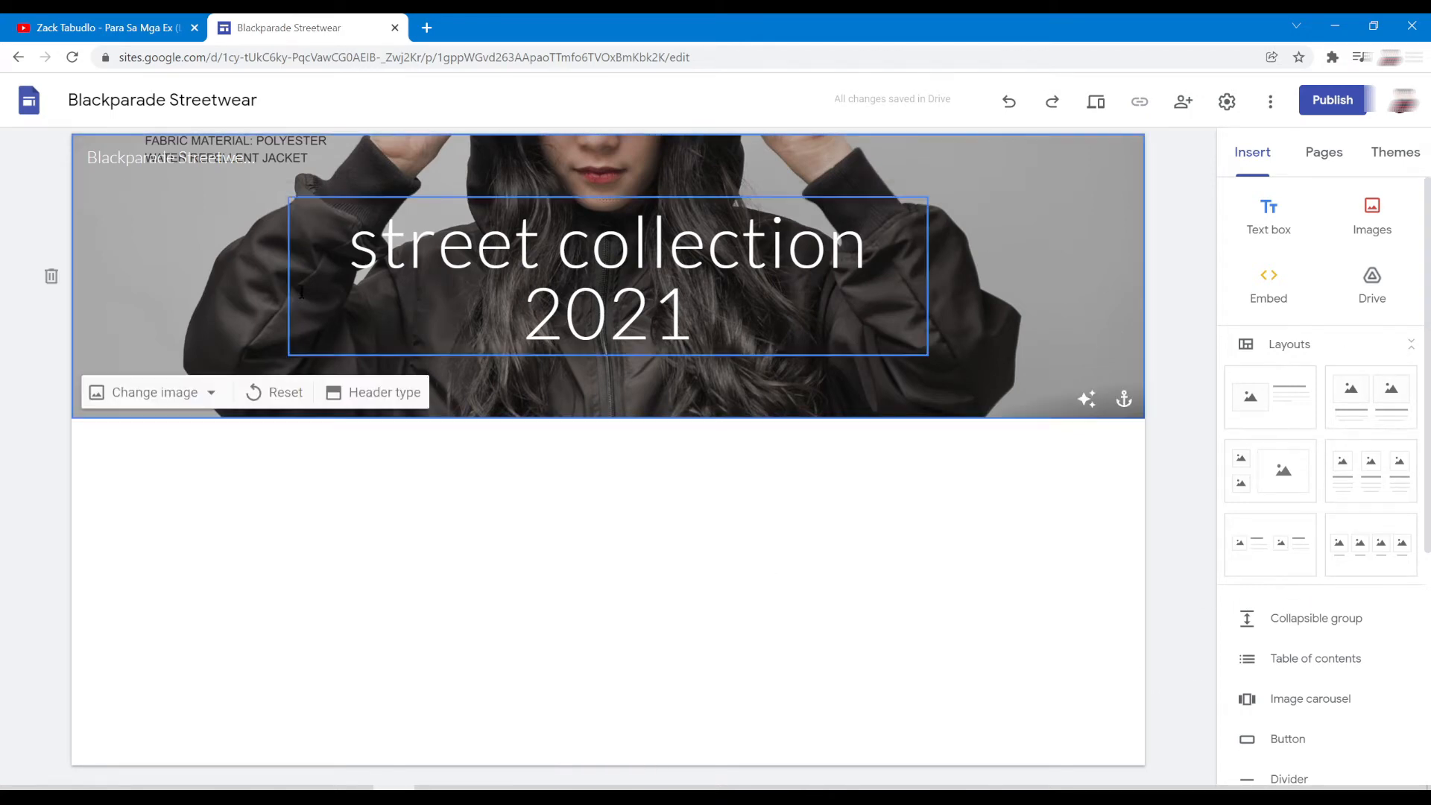
left_click(381, 401)
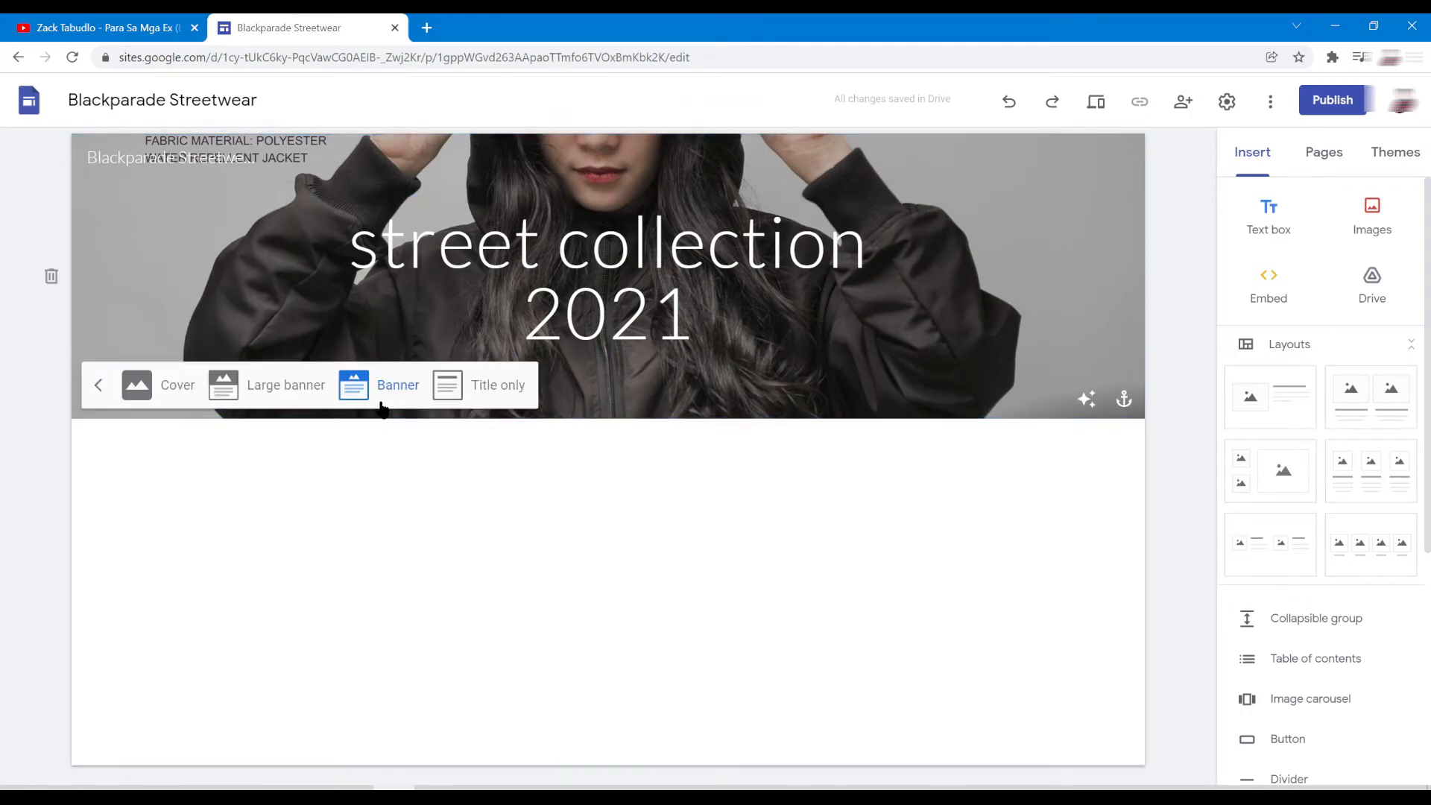
left_click(175, 397)
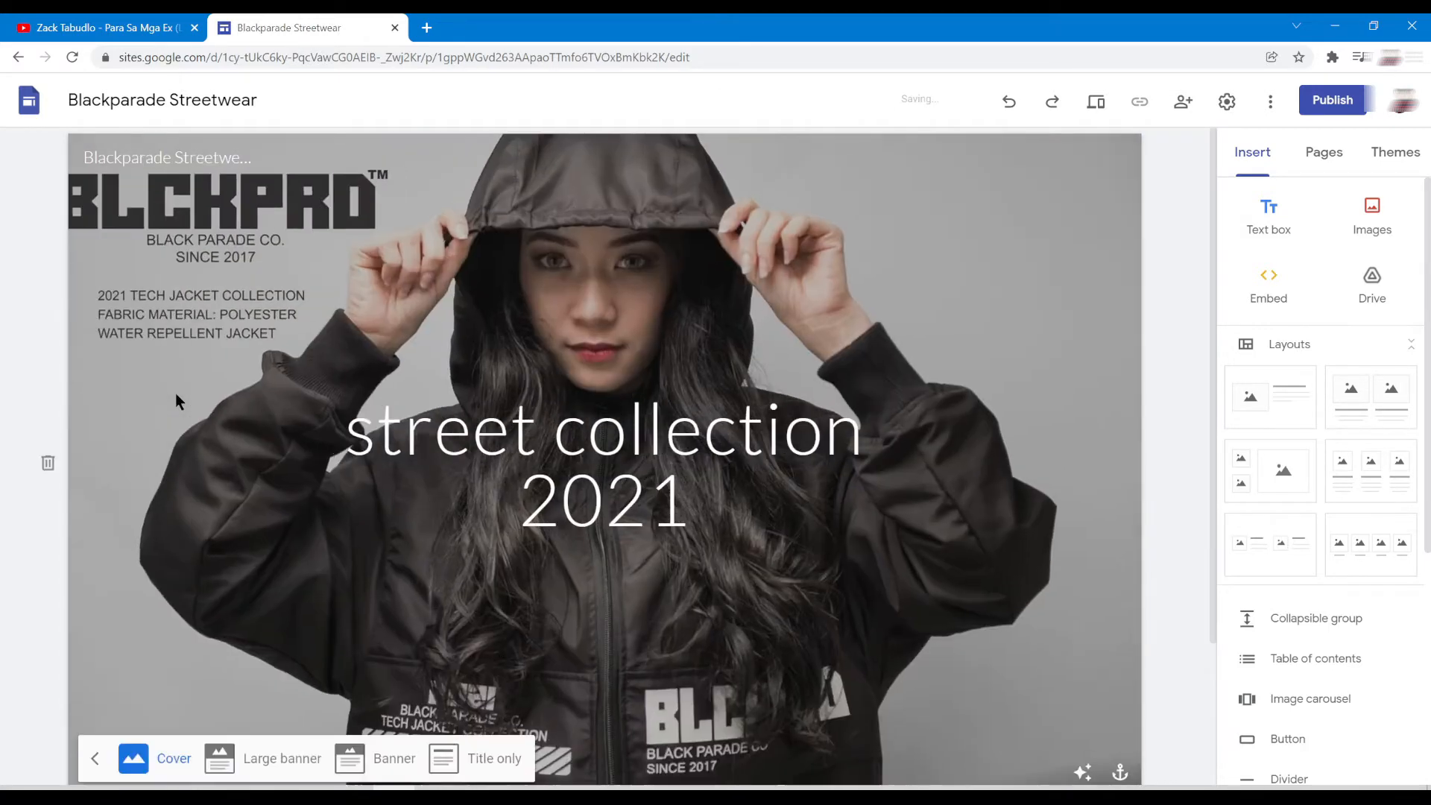
scroll(736, 336, "down", 3)
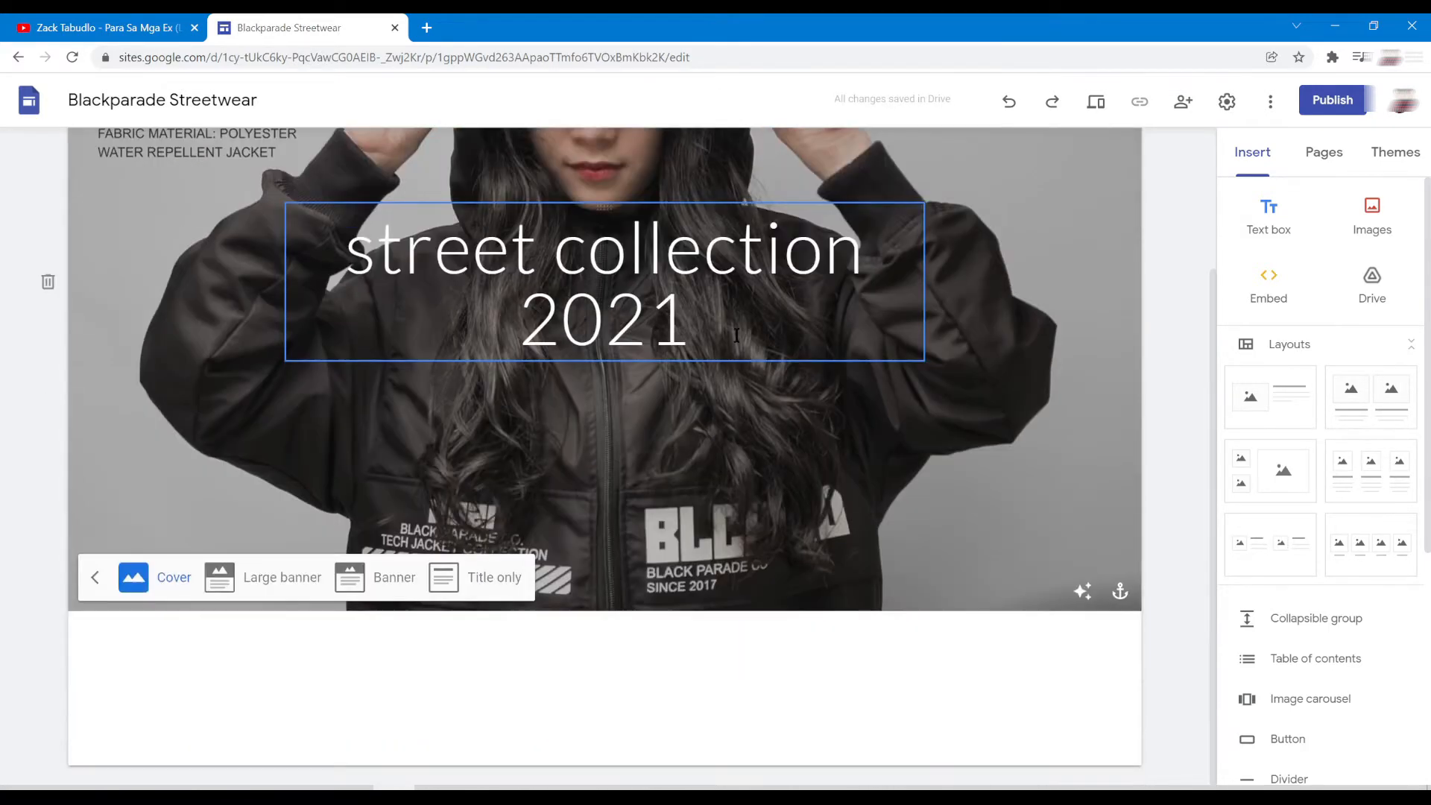
left_click(704, 294)
left_click_drag(703, 294, 590, 327)
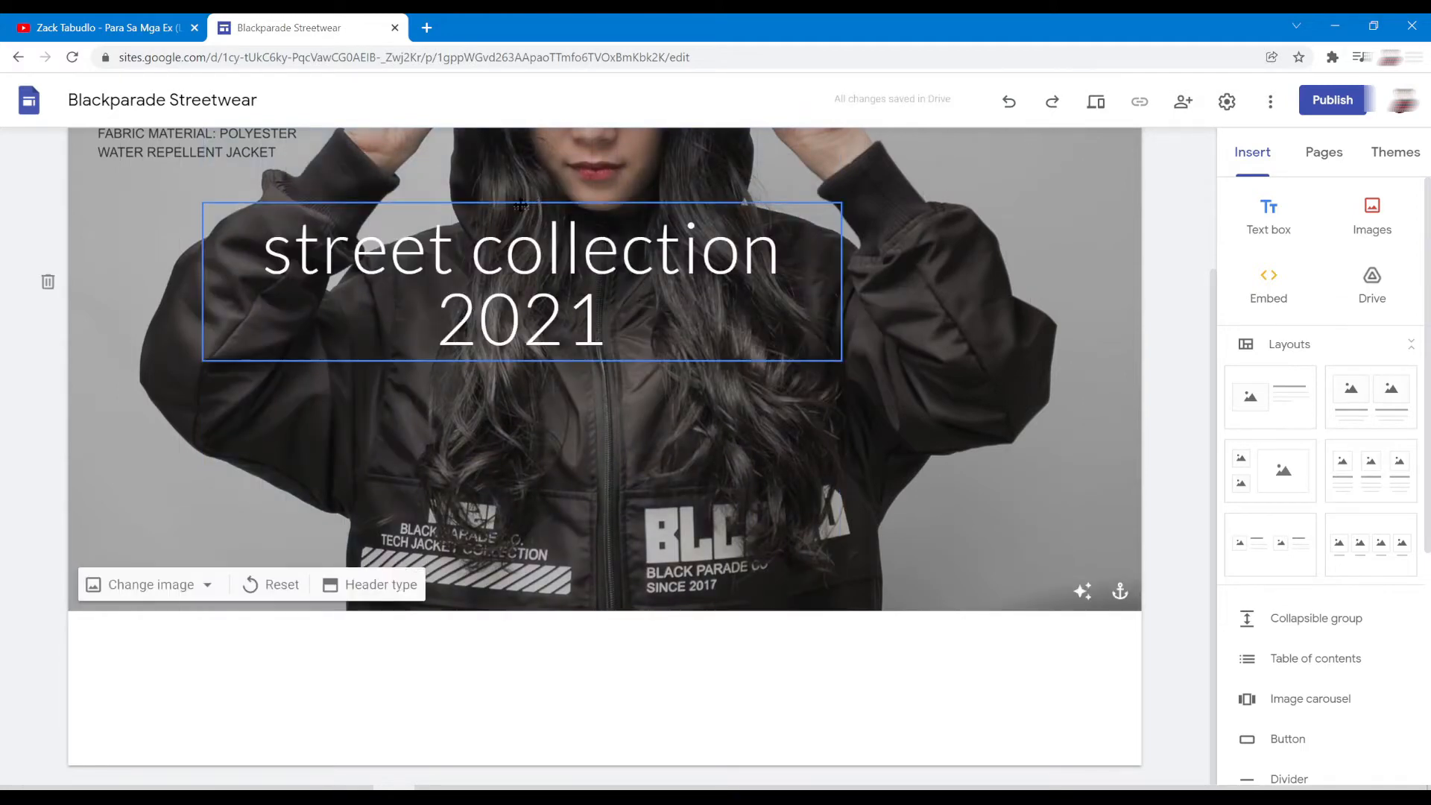
left_click_drag(570, 215, 660, 213)
scroll(911, 467, "up", 3)
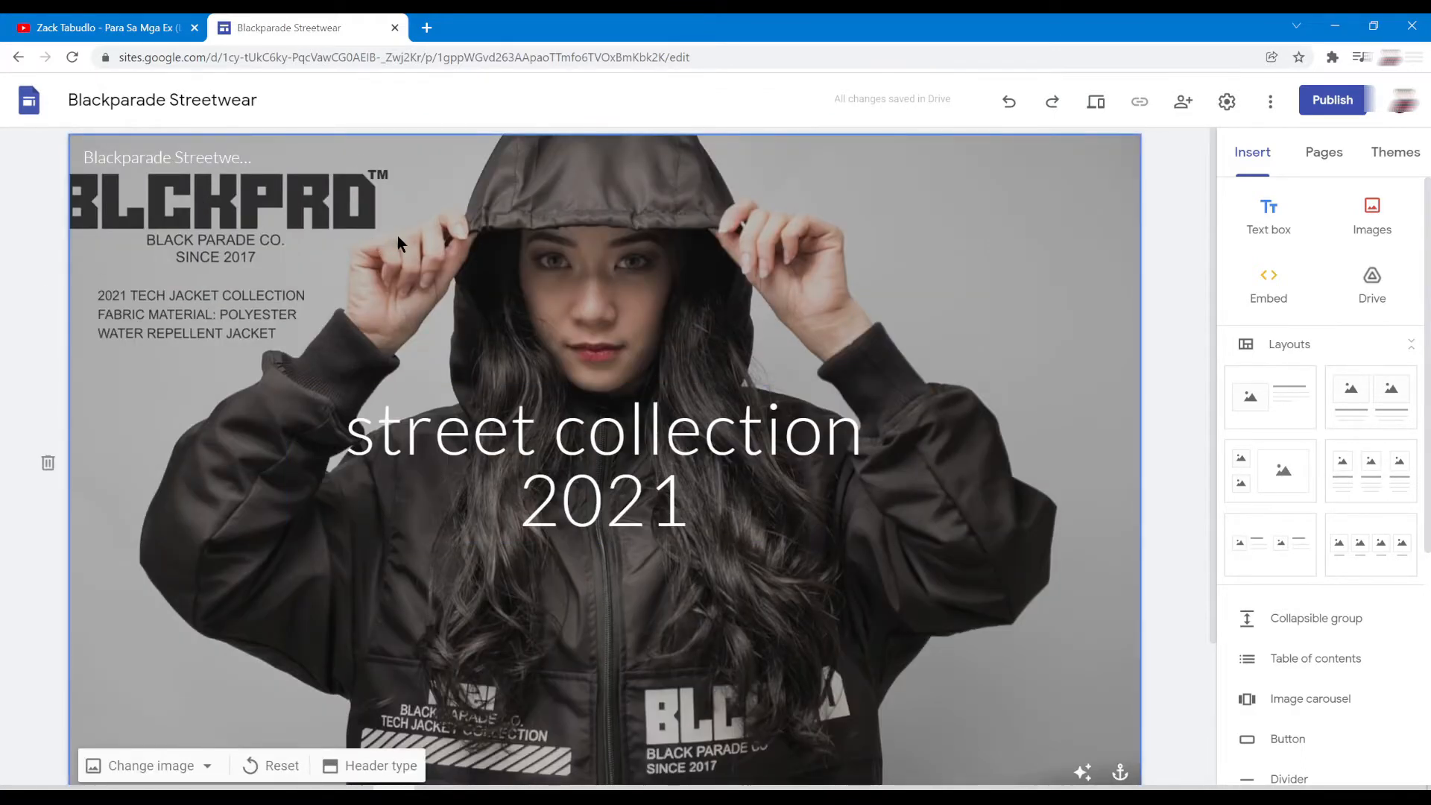
- Set the font of the whole "street collection 2021" title to Oswald Light
left_click(561, 436)
left_click_drag(693, 503, 348, 417)
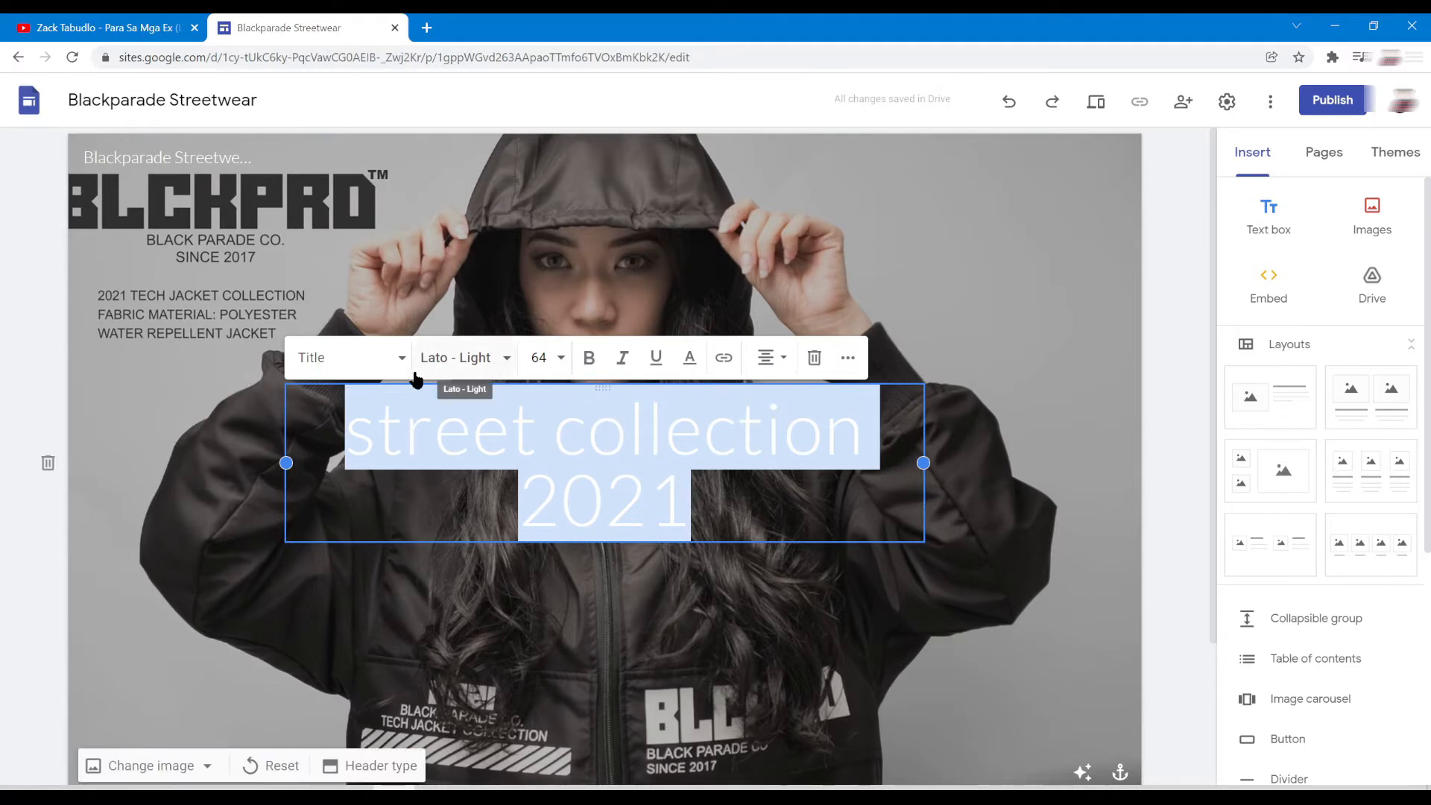
left_click(511, 362)
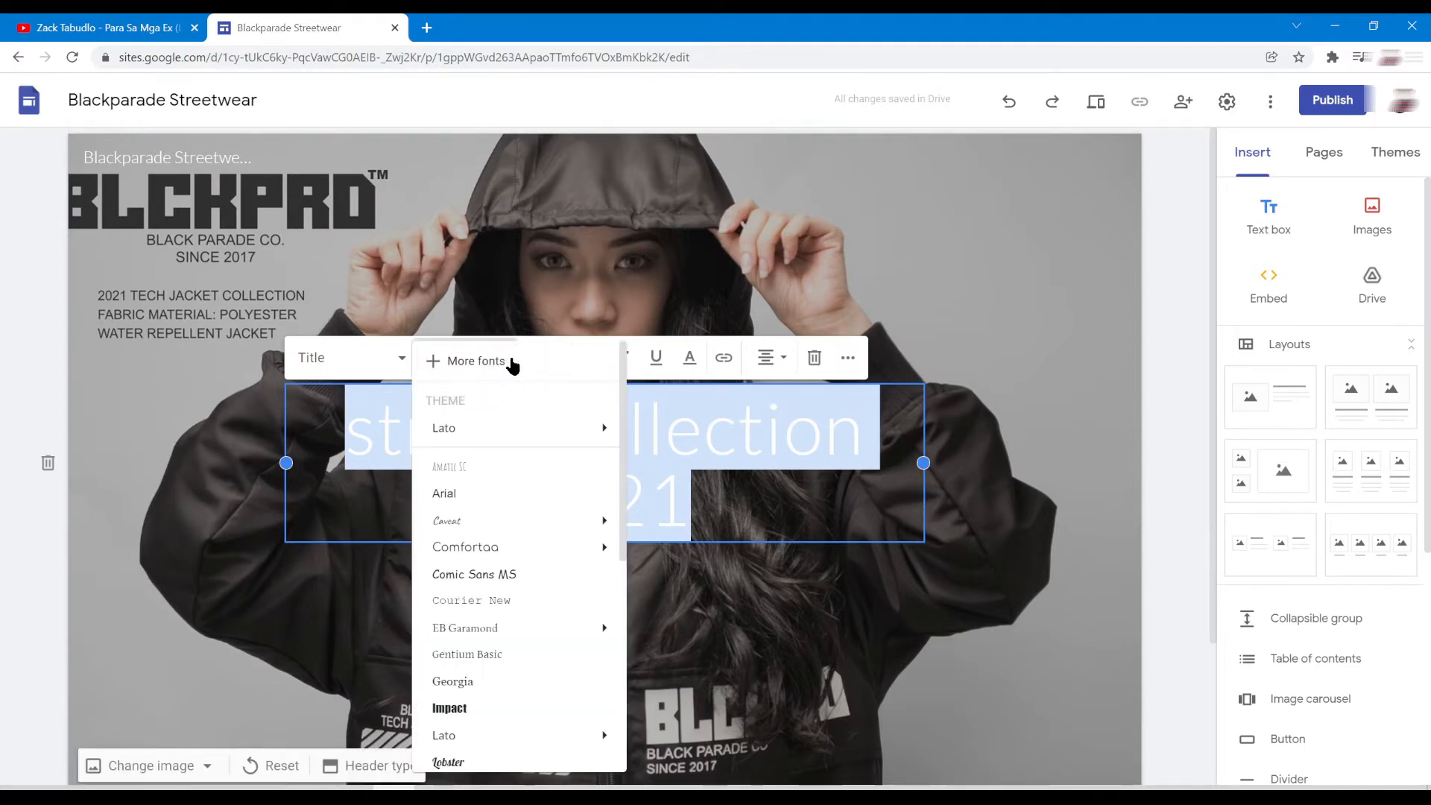
scroll(553, 514, "down", 4)
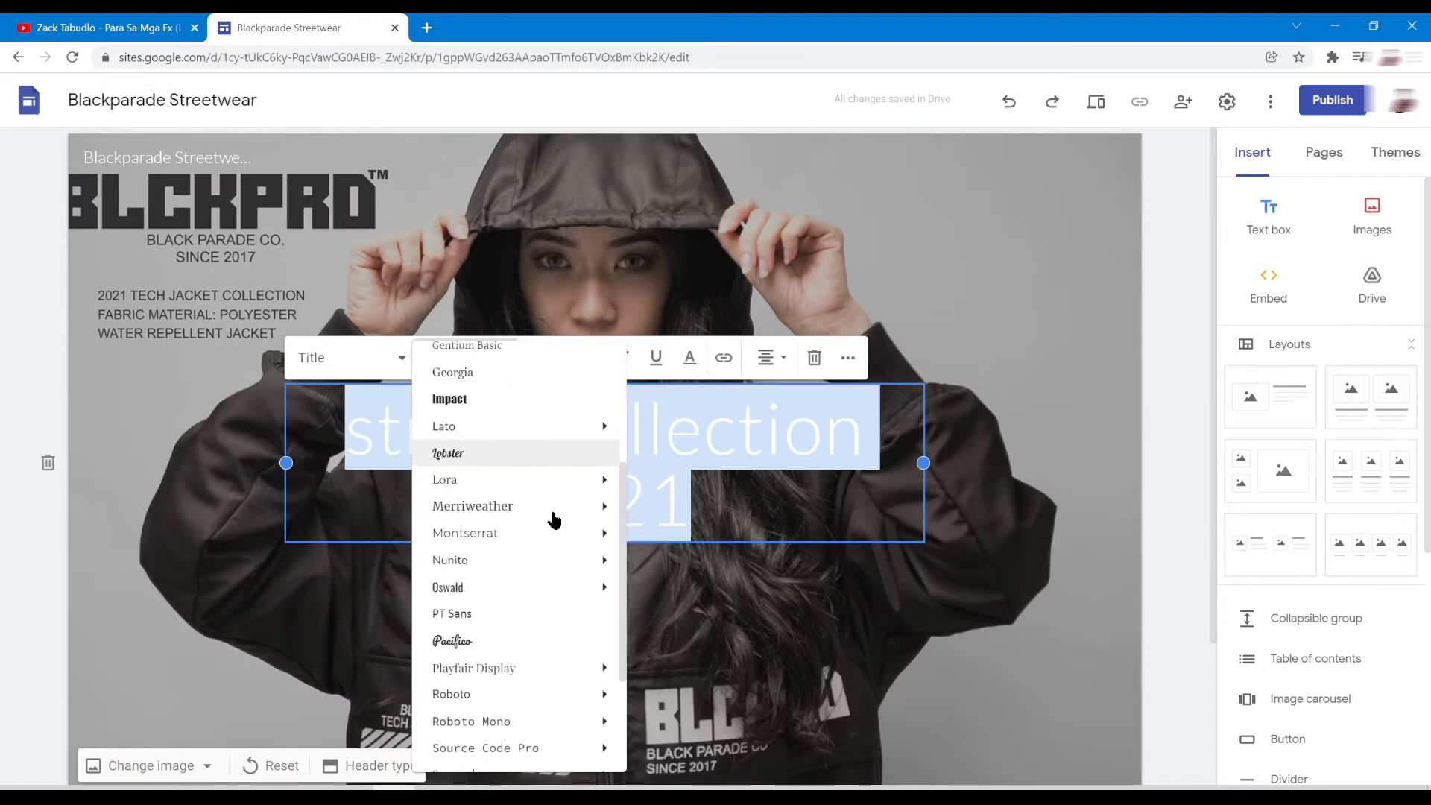
scroll(553, 518, "down", 2)
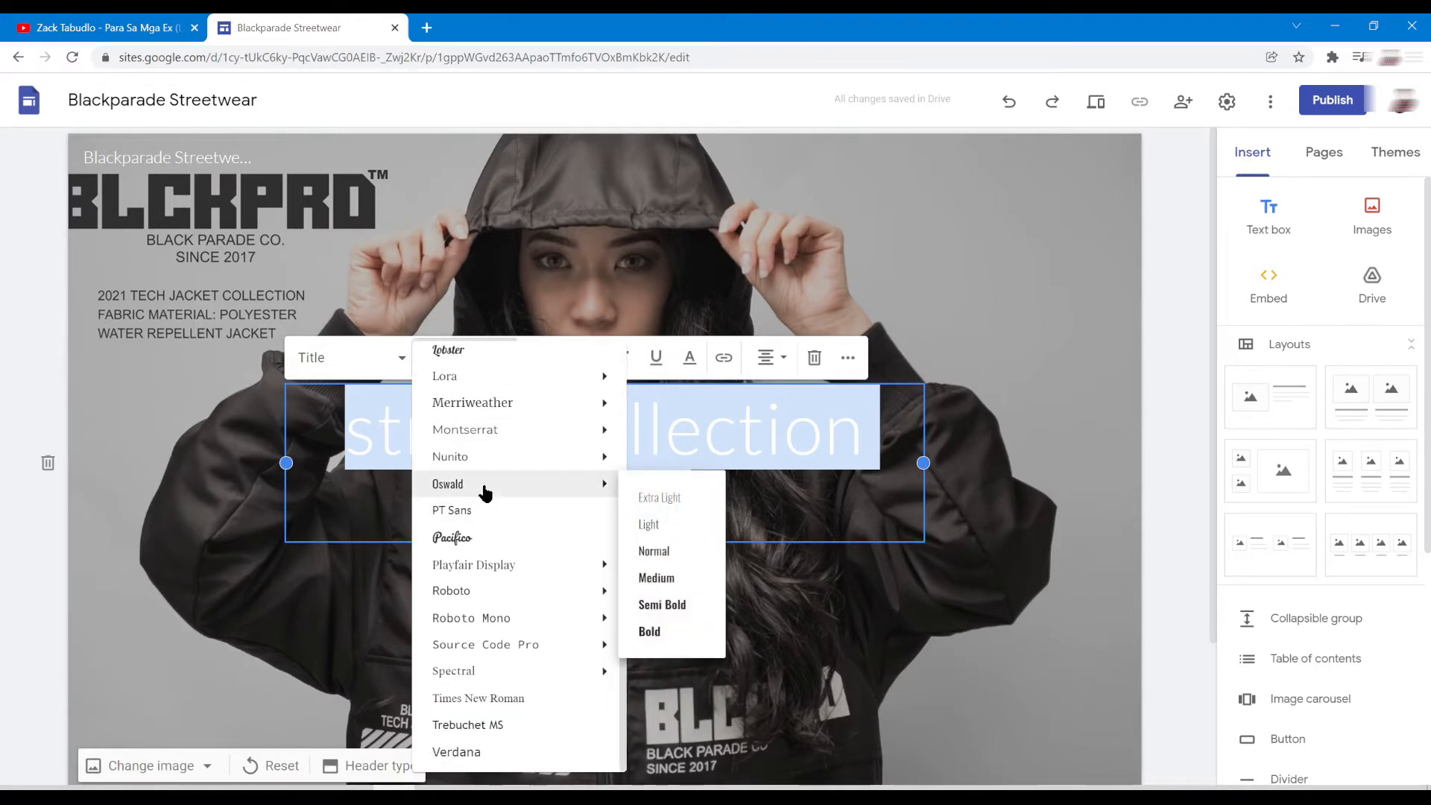
left_click(659, 521)
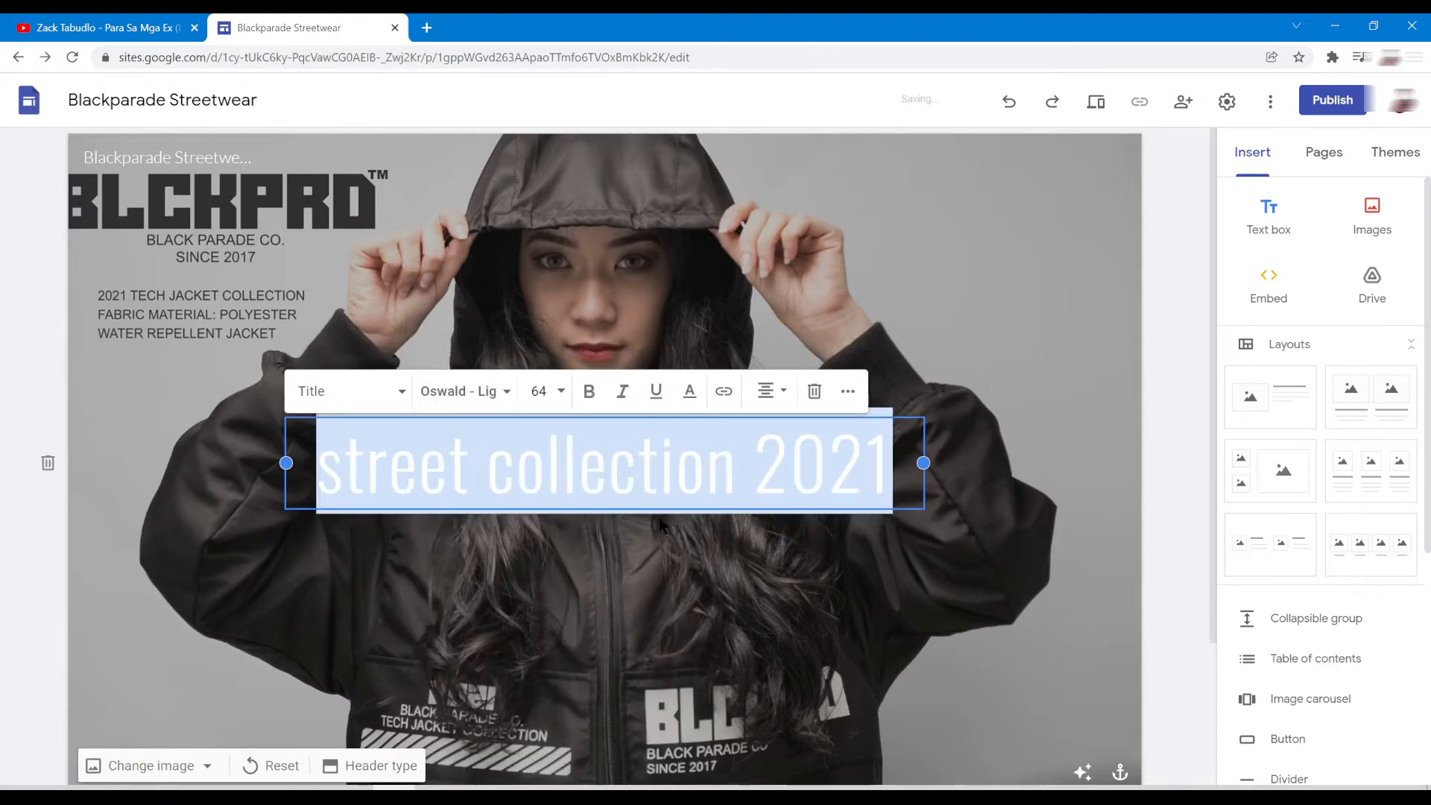
left_click(946, 334)
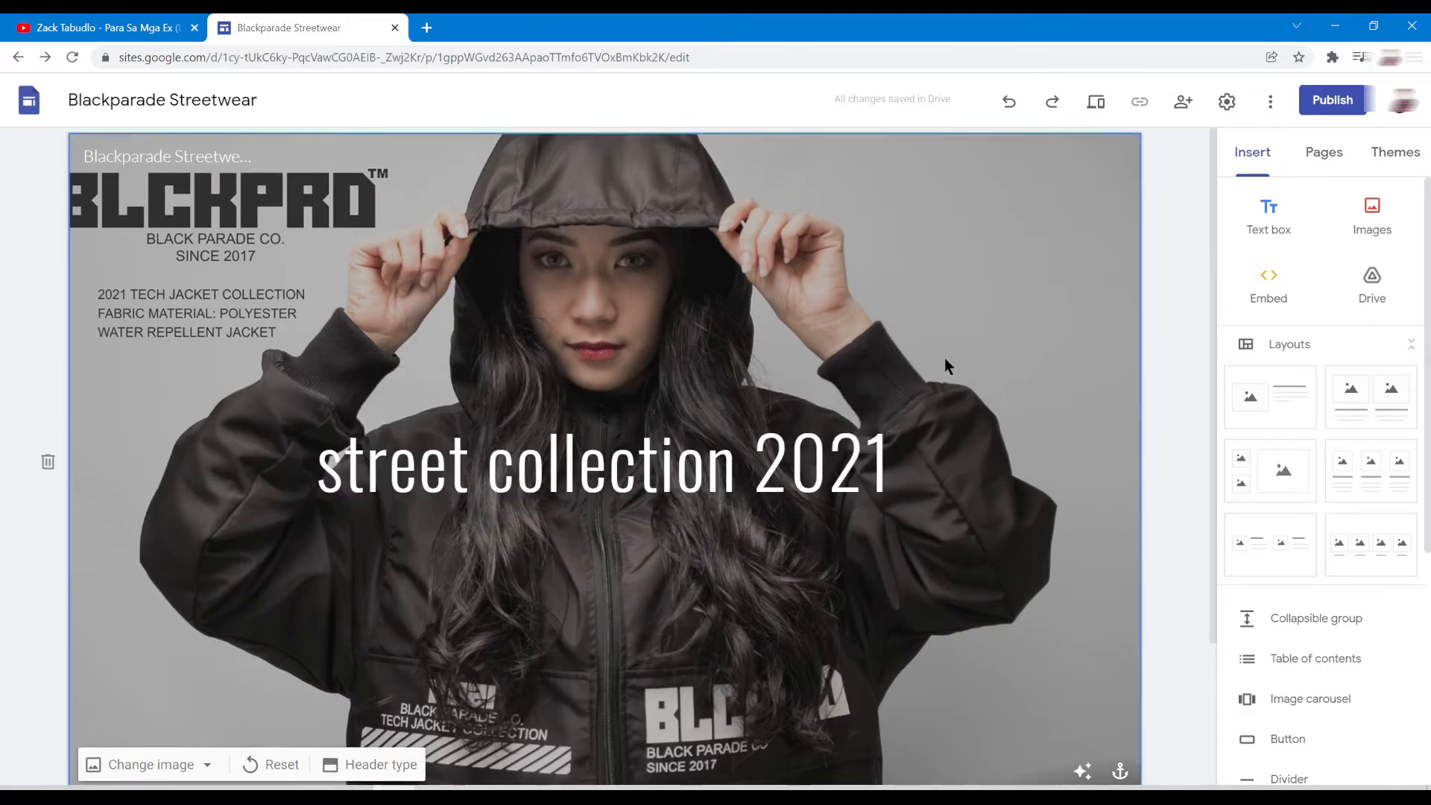
scroll(944, 363, "down", 3)
scroll(840, 429, "up", 3)
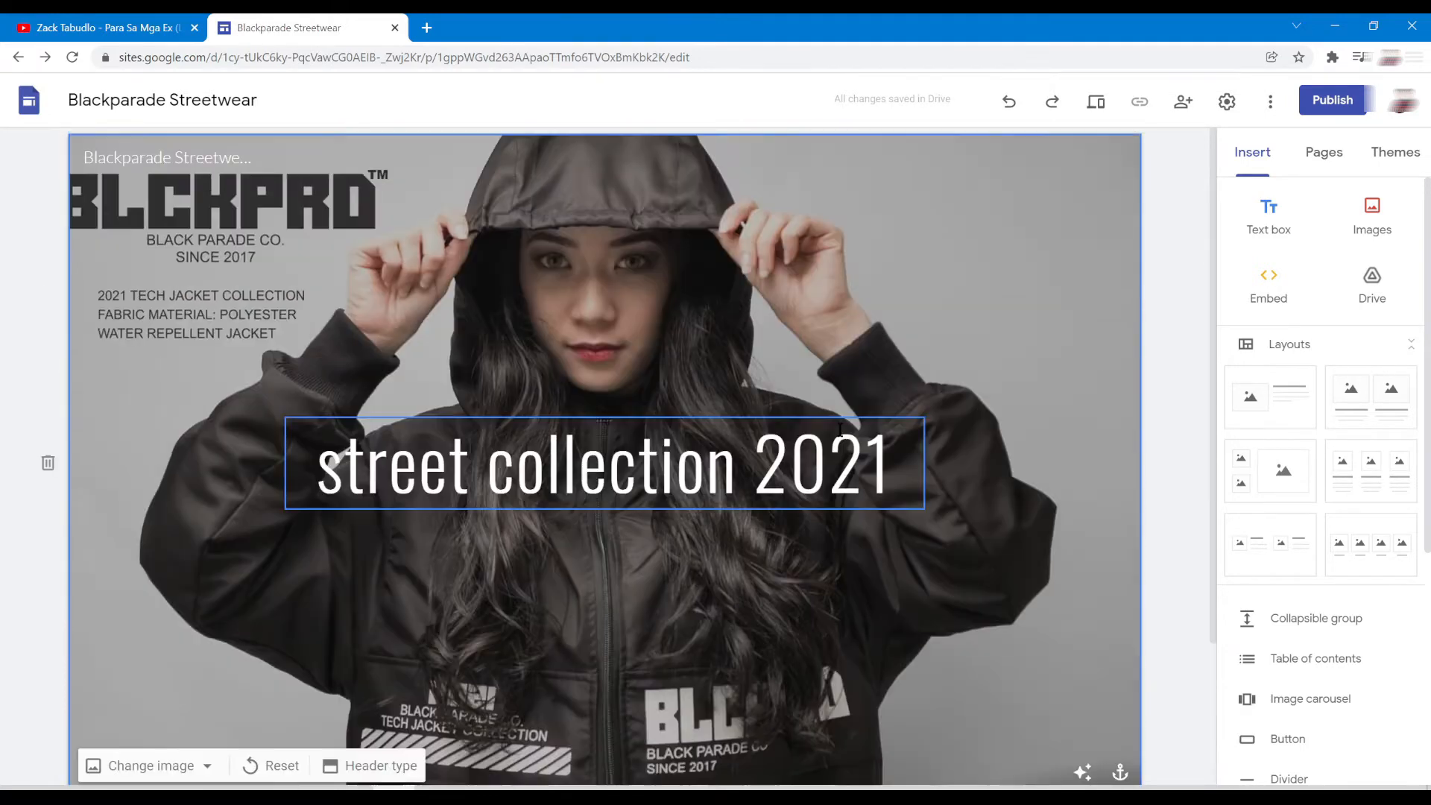
left_click(931, 422)
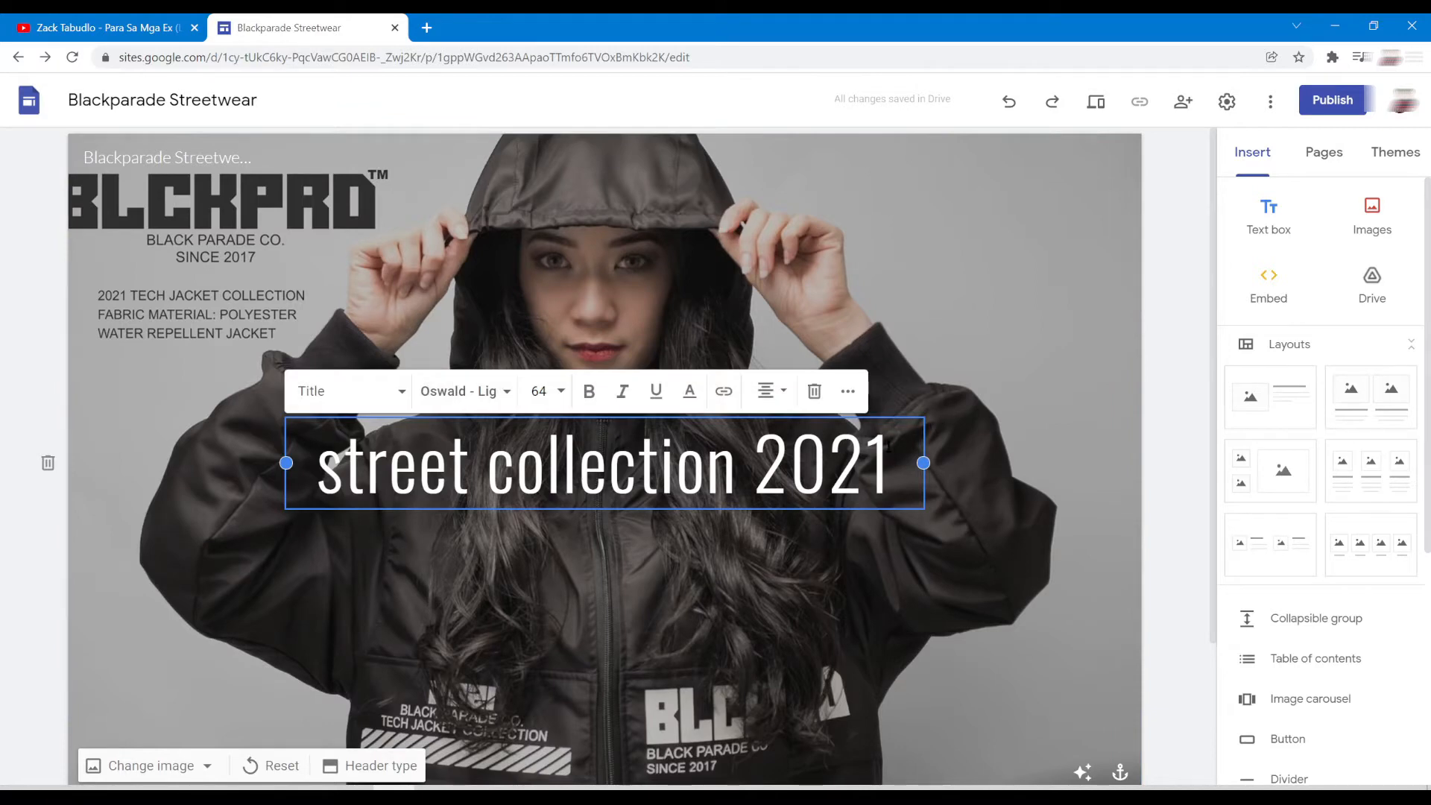
scroll(604, 455, "down", 3)
left_click(1174, 678)
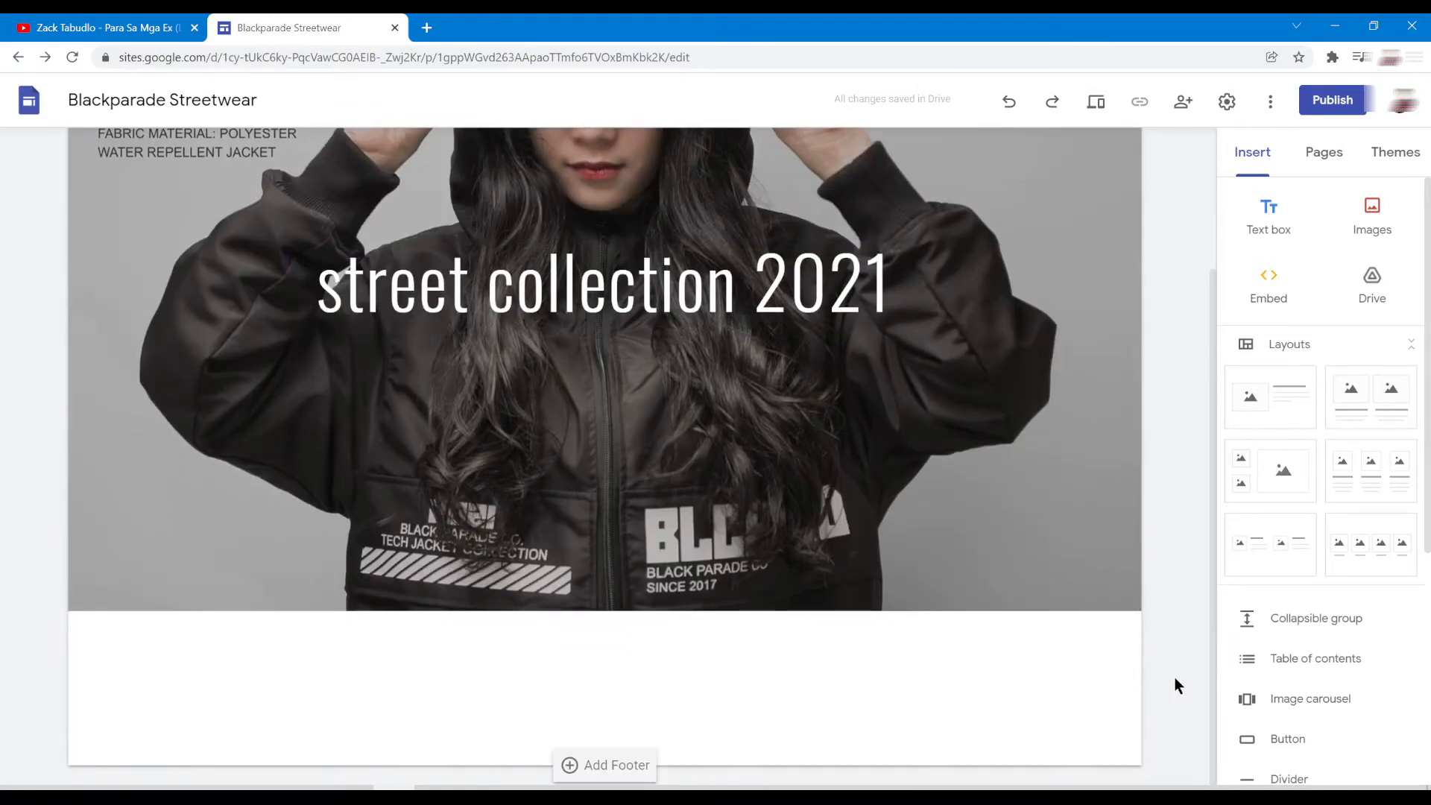
mouse_move(1028, 533)
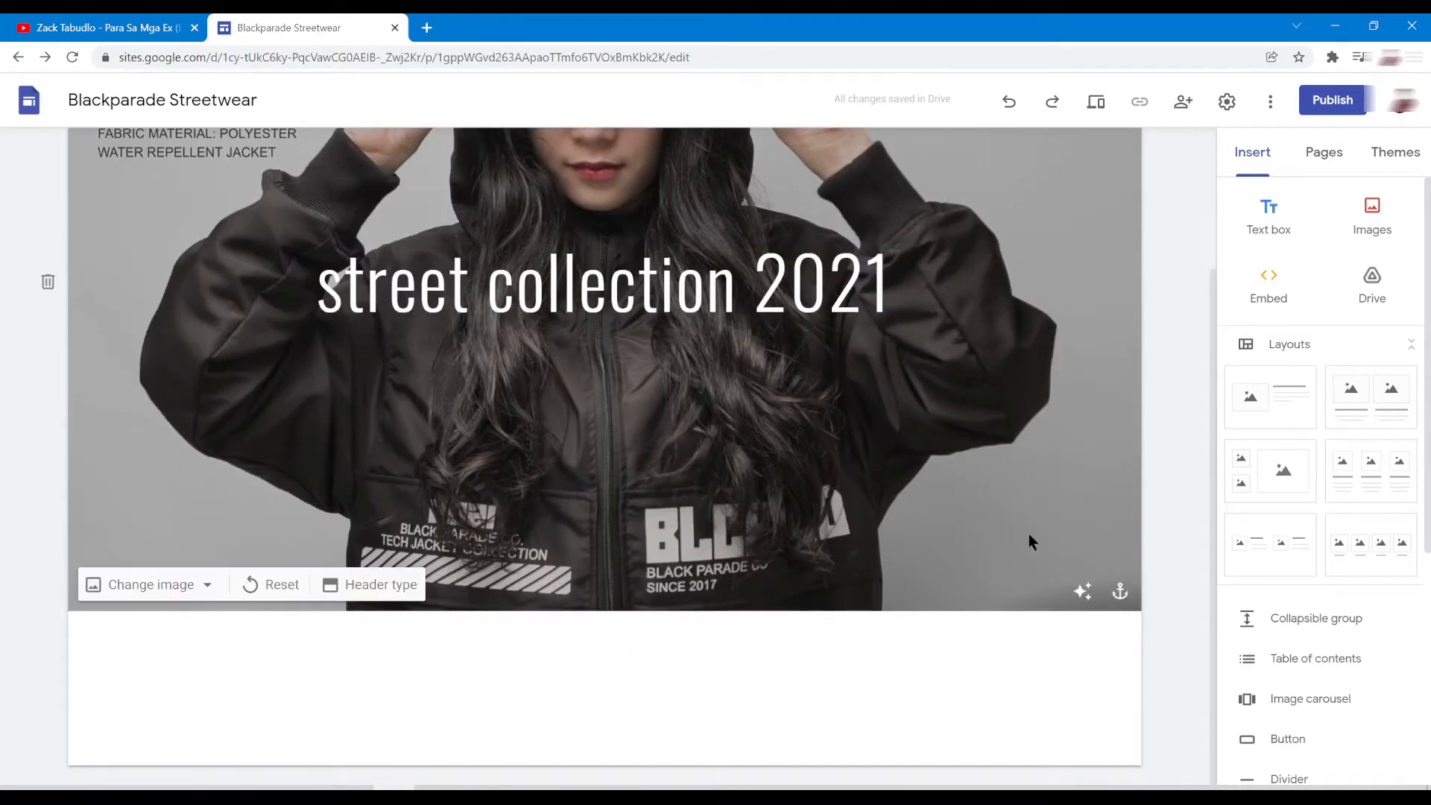
scroll(1021, 565, "up", 3)
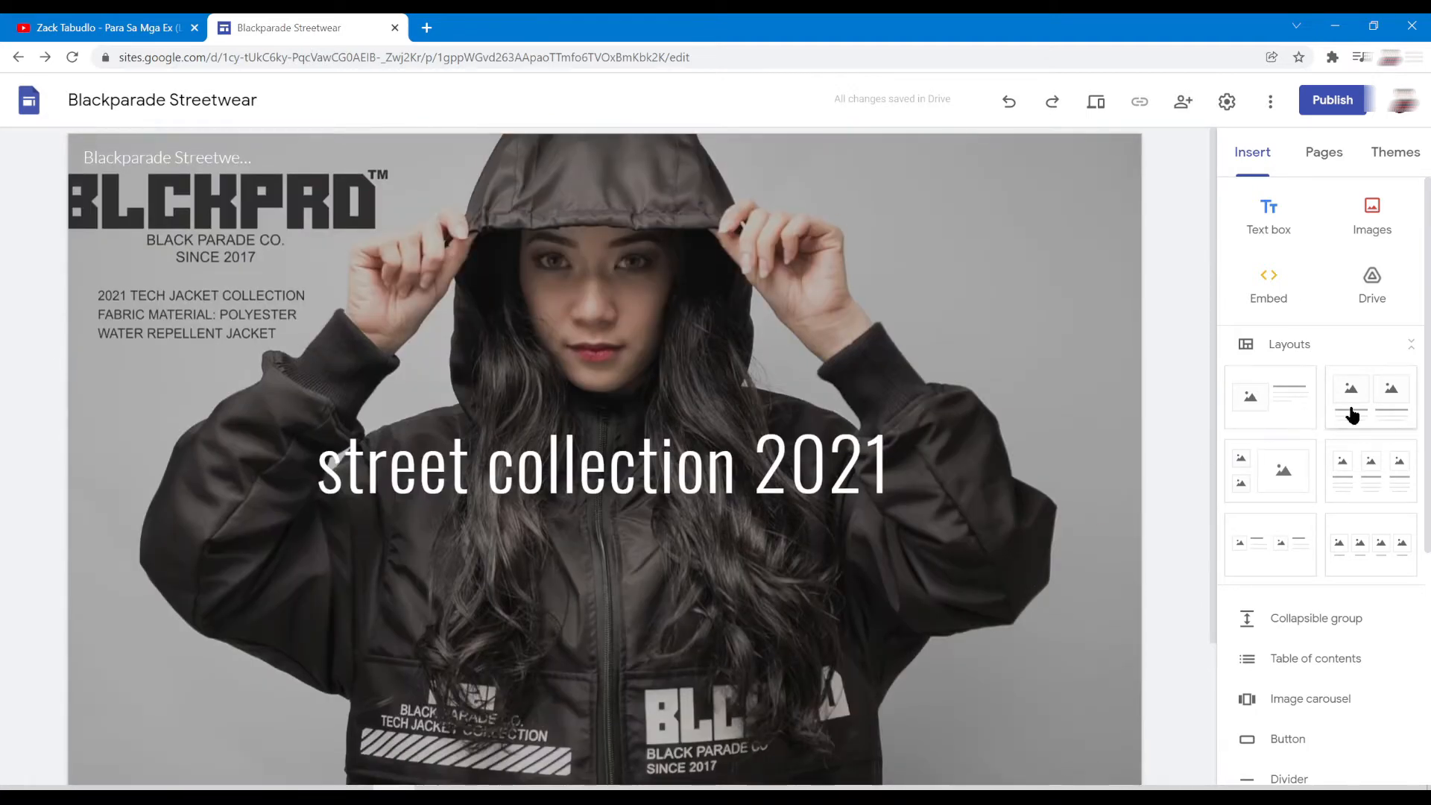
- Insert the three-column layout with an image, heading and caption in each column below the cover header
left_click(1354, 467)
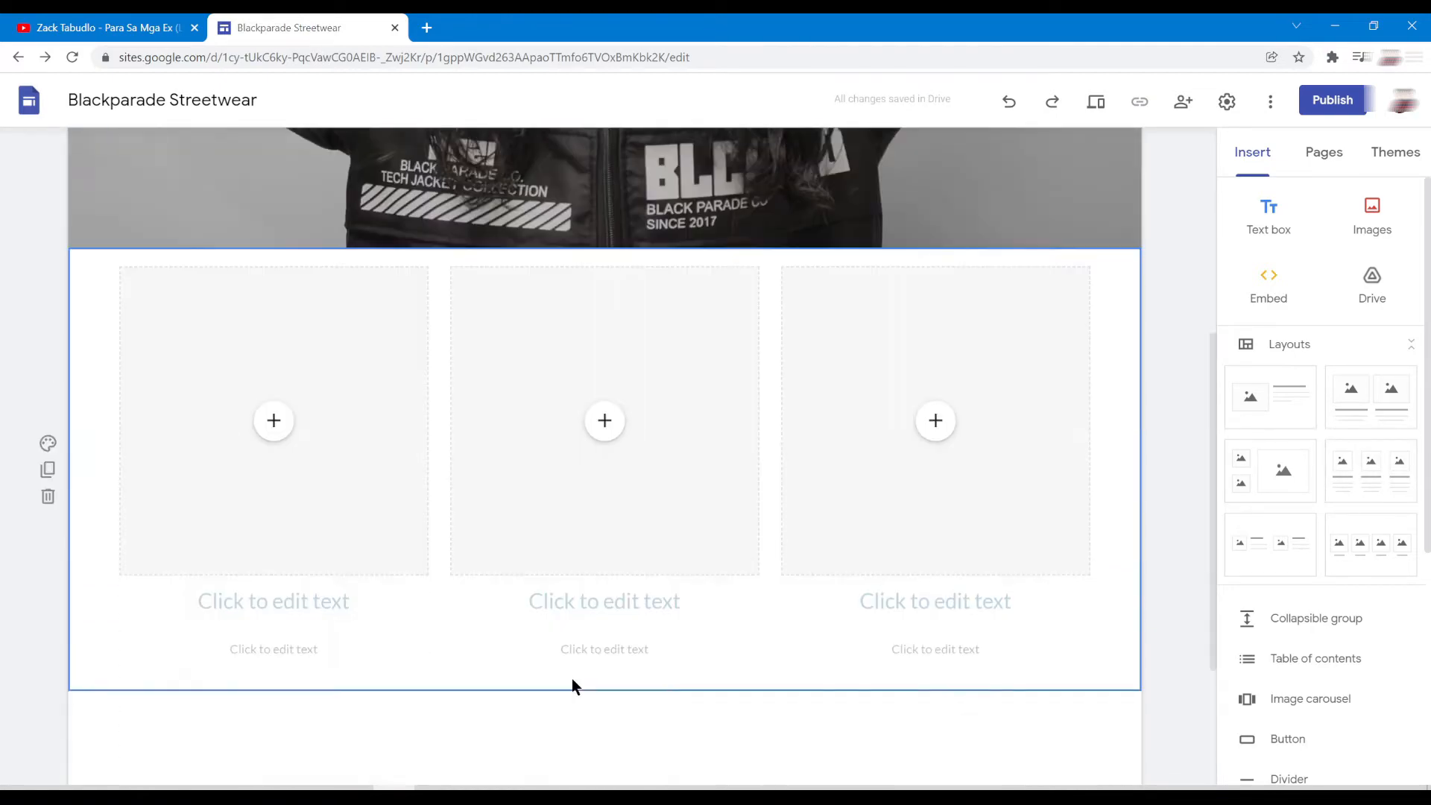
scroll(573, 679, "down", 1)
scroll(572, 679, "up", 7)
scroll(574, 682, "down", 7)
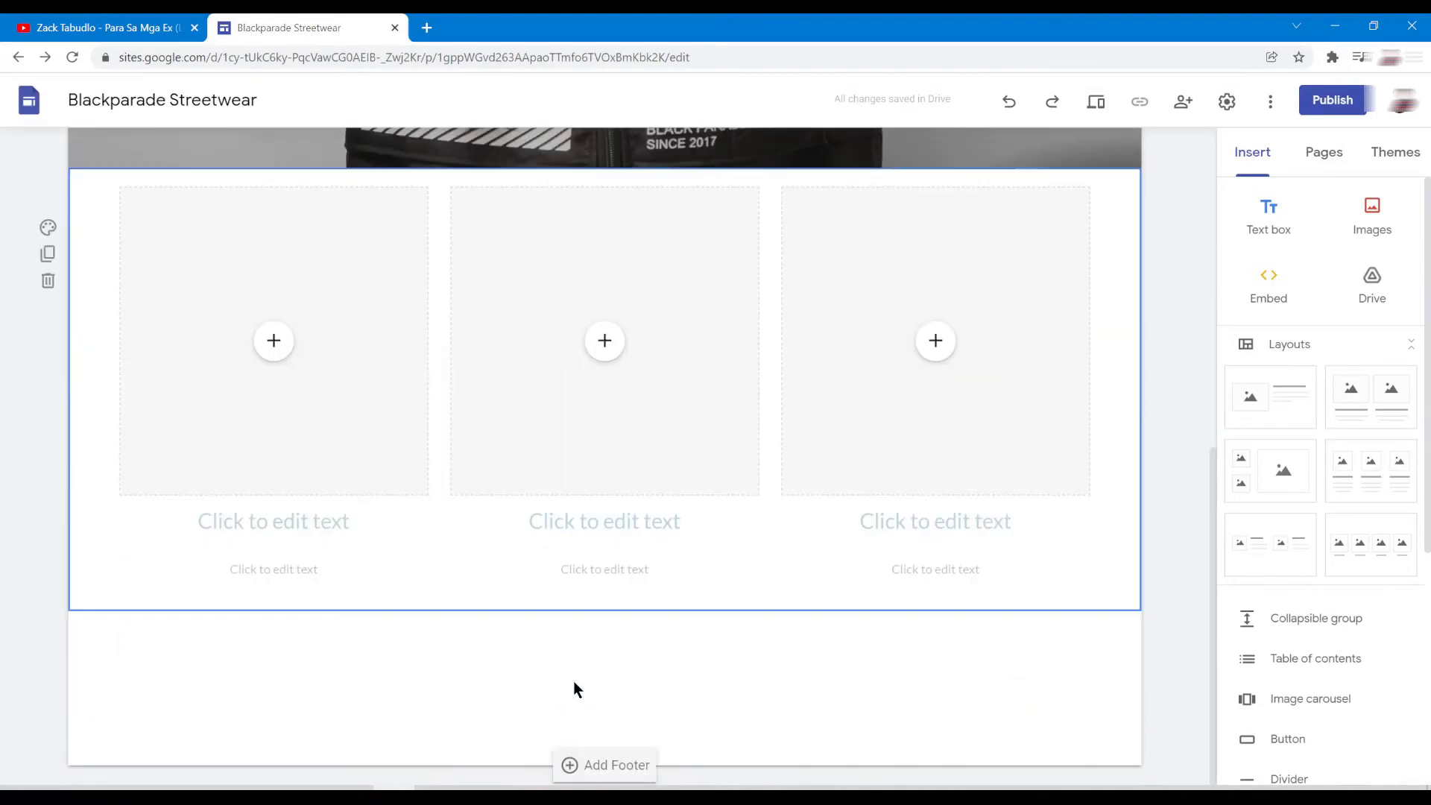
- Upload the black jacket photo starting with 131047750 from Downloads into the first column's image placeholder
left_click(274, 337)
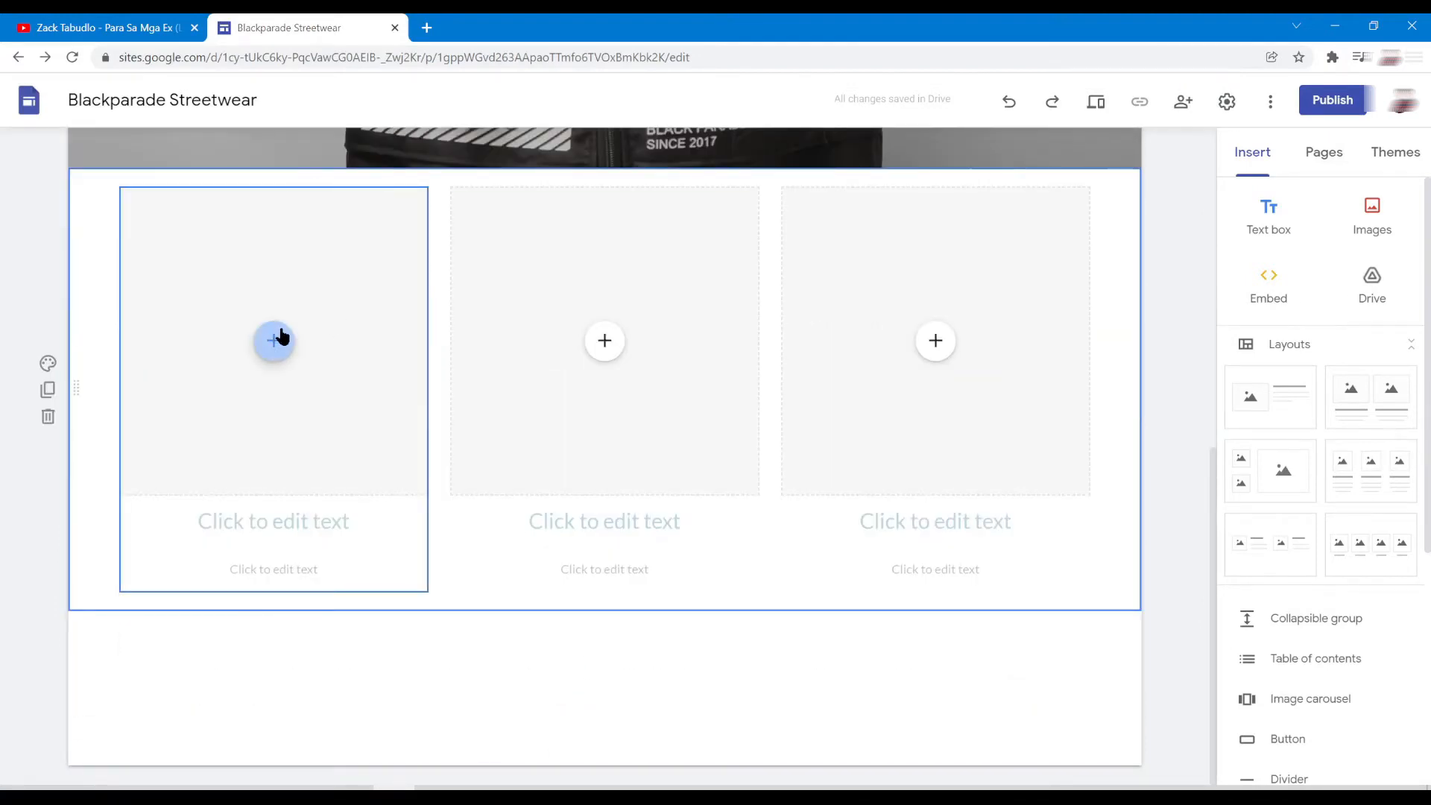
left_click(620, 346)
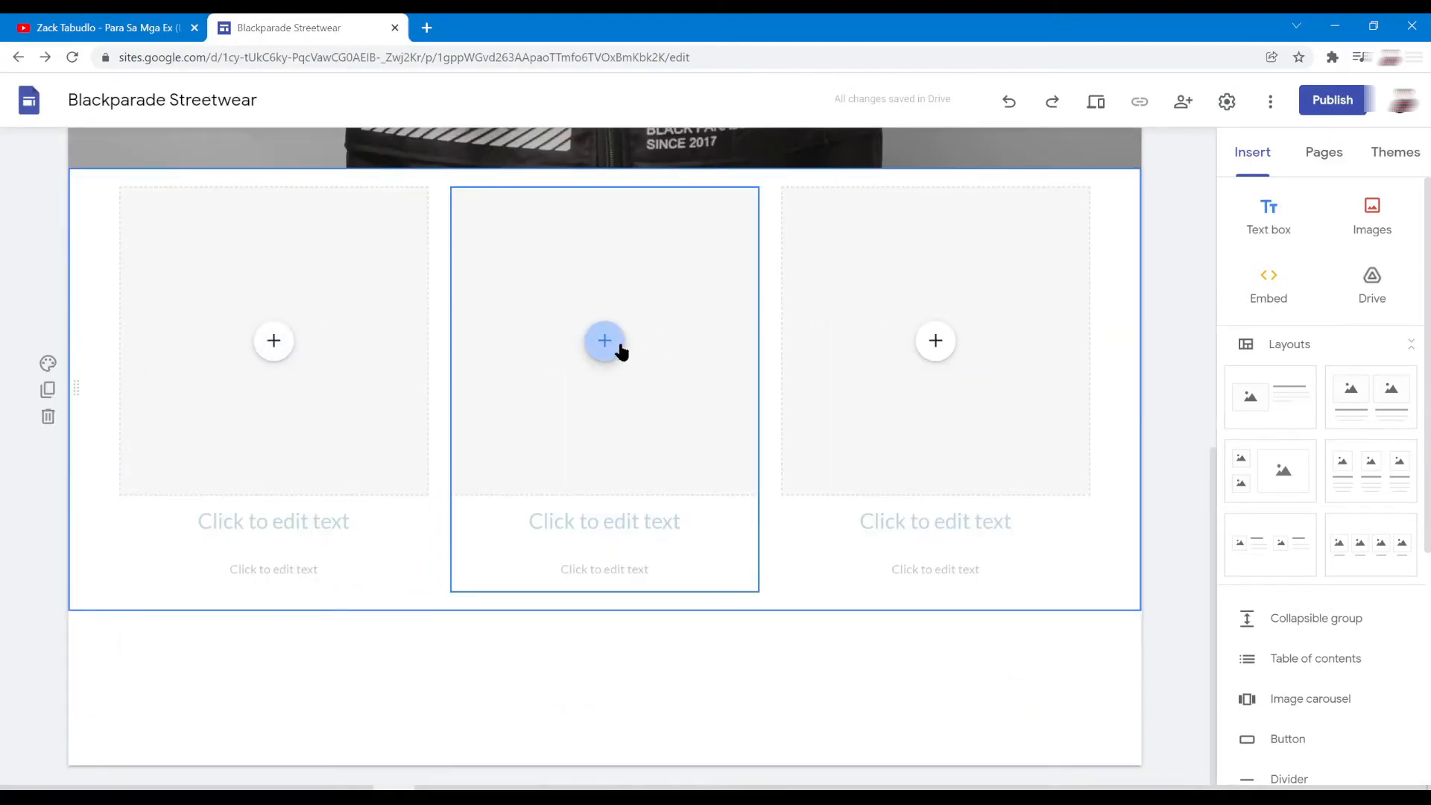
left_click(265, 341)
left_click(298, 392)
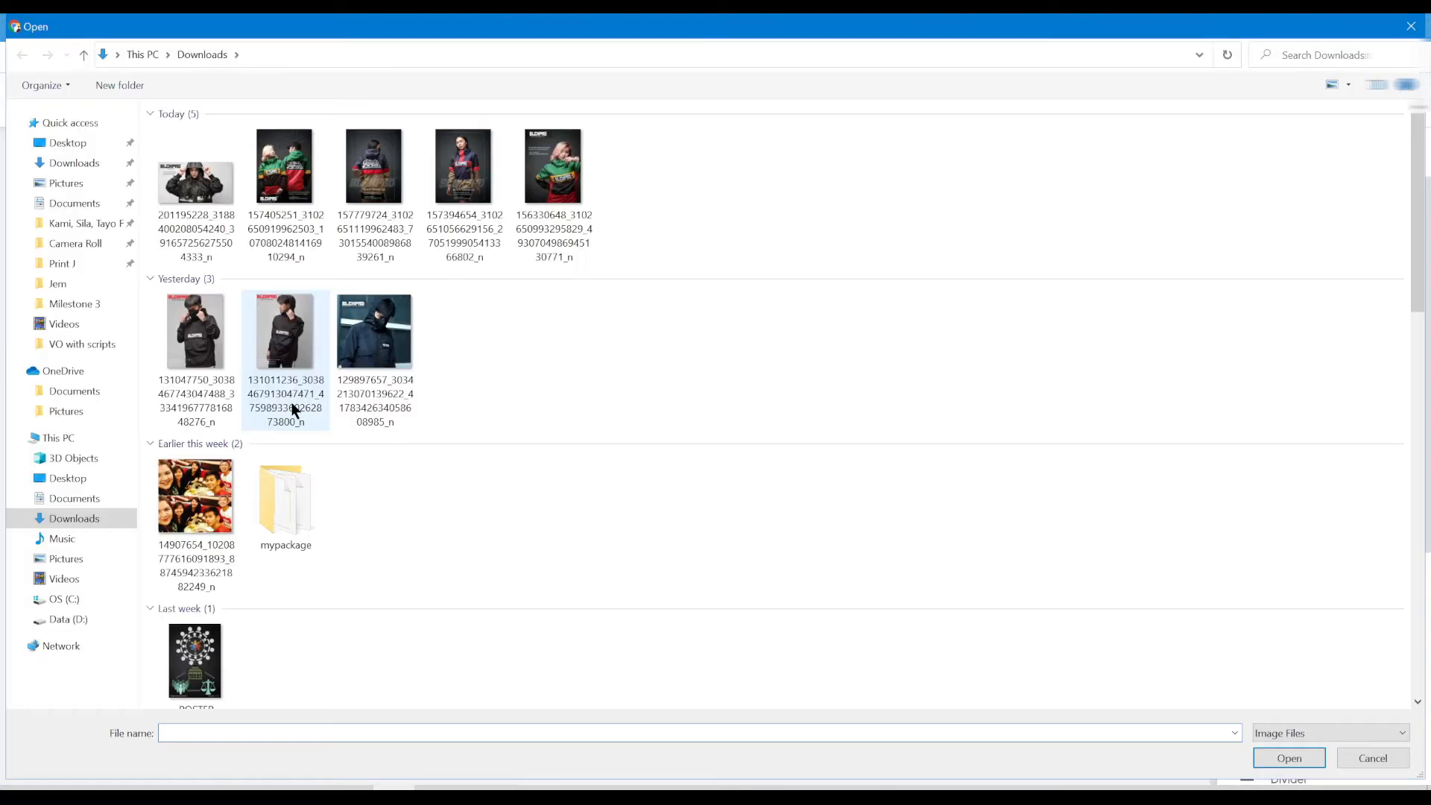
double_click(218, 340)
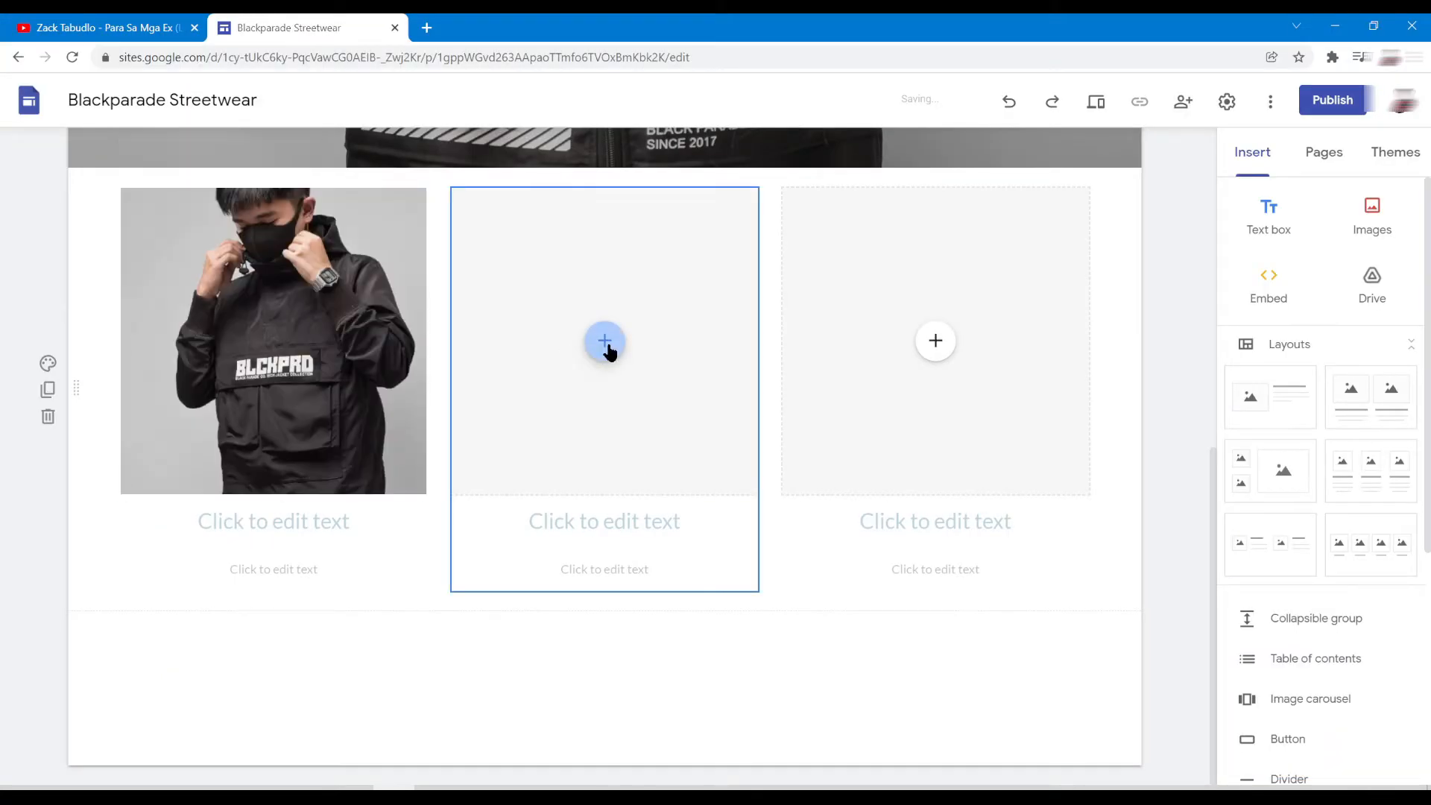
- Upload the black jacket photo starting with 131011236 from Downloads into the middle column's image placeholder
left_click(608, 346)
left_click(651, 387)
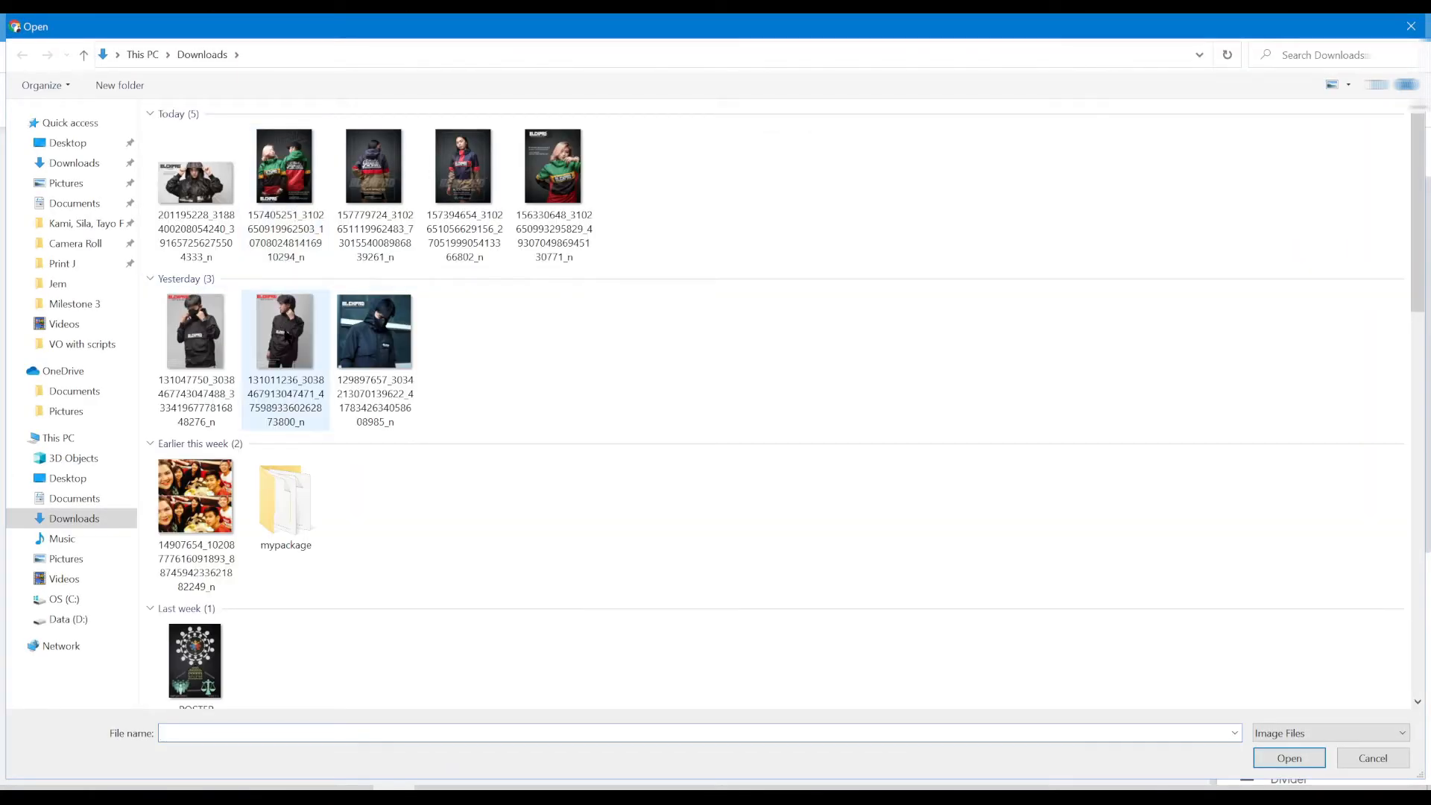
left_click(284, 334)
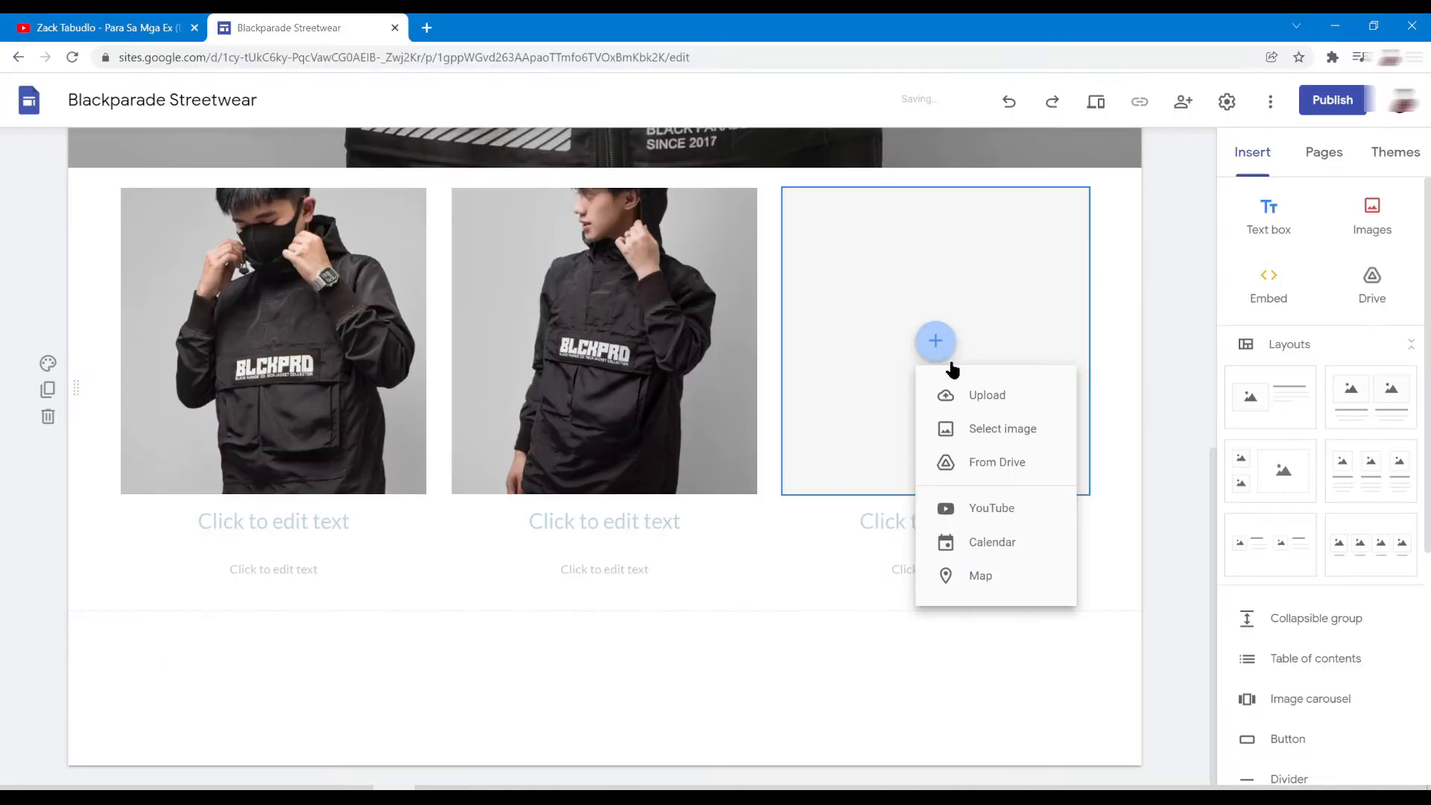
- Upload the dark jacket photo starting with 129897657 from Downloads into the third column's image placeholder
left_click(972, 393)
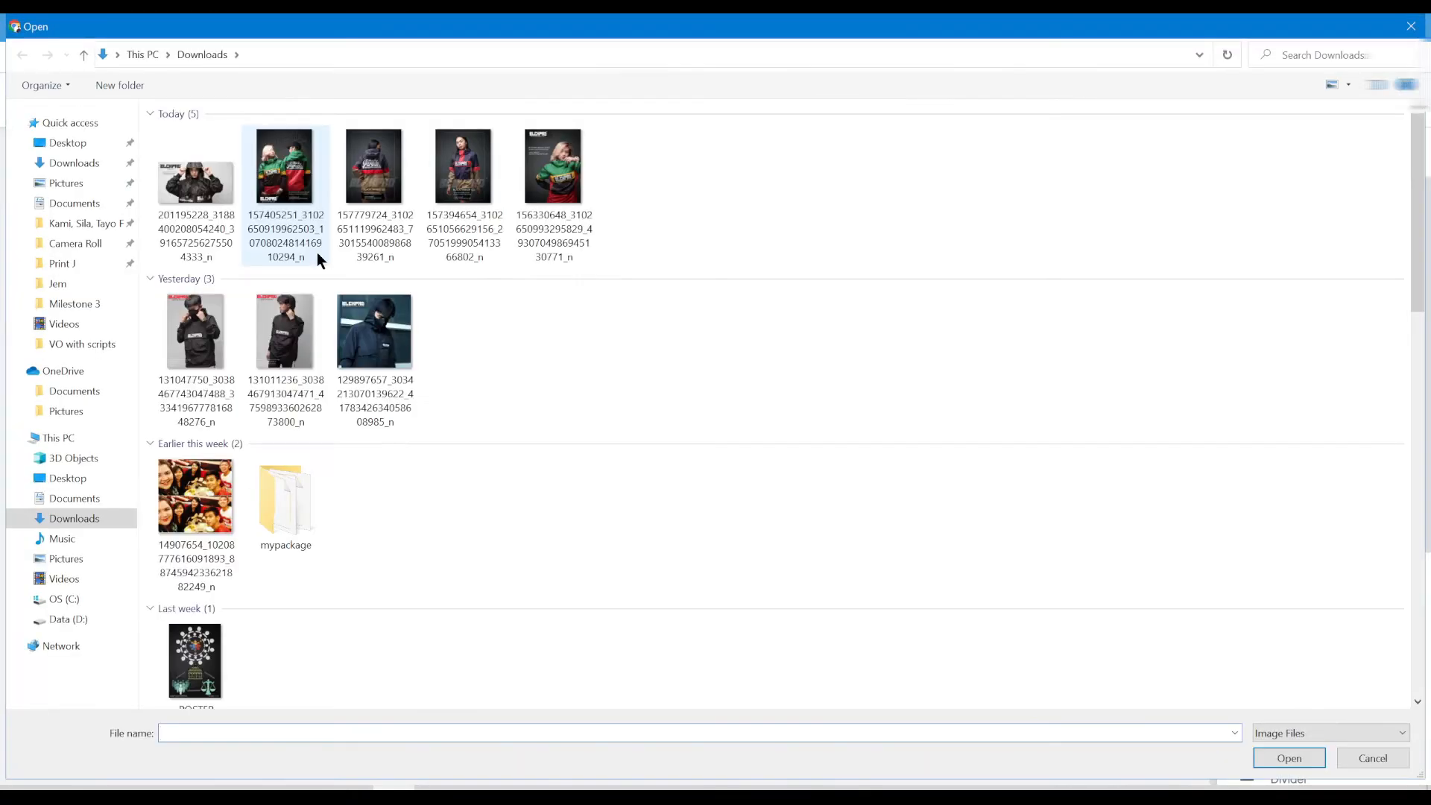
double_click(358, 334)
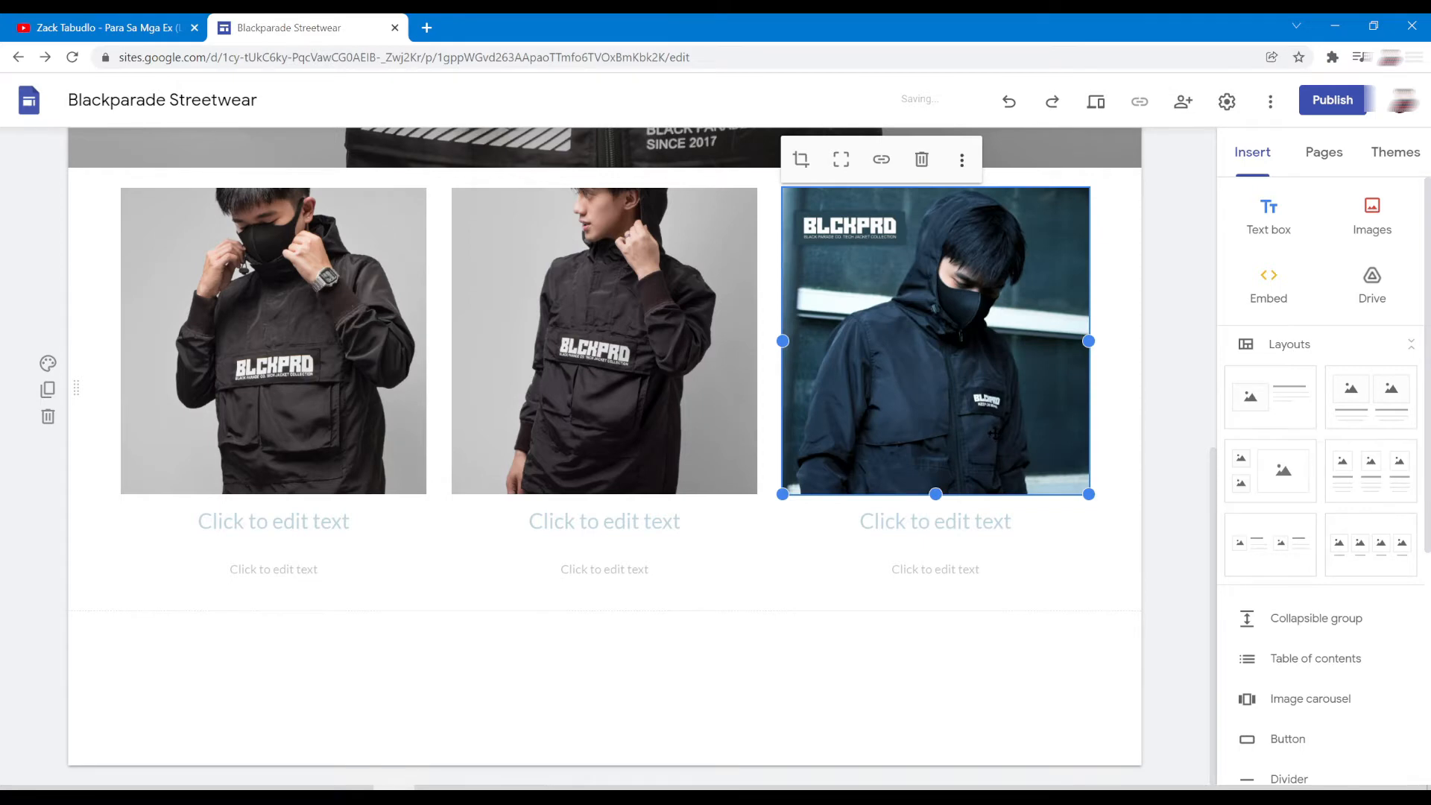
left_click_drag(994, 433, 994, 431)
left_click(588, 588)
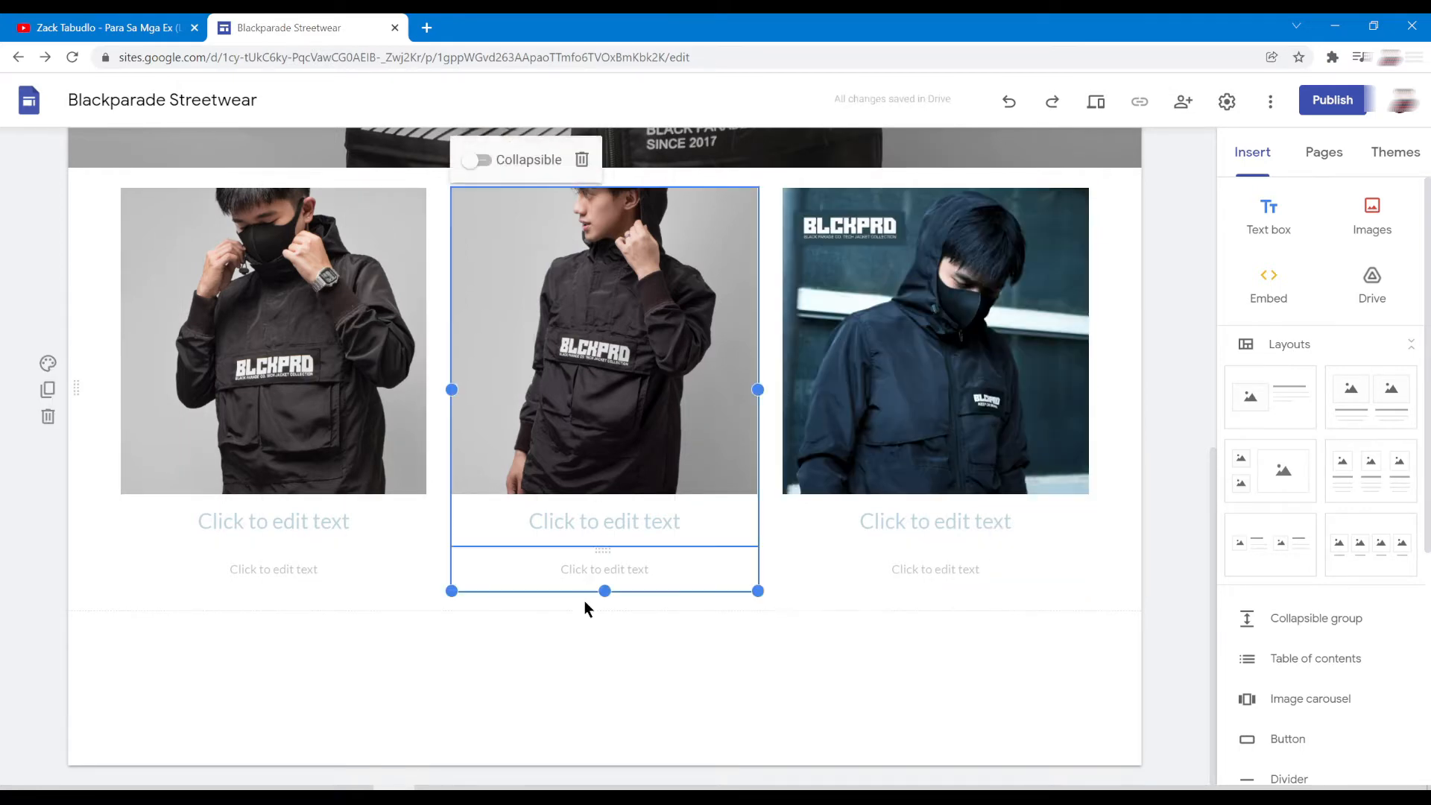
left_click(573, 656)
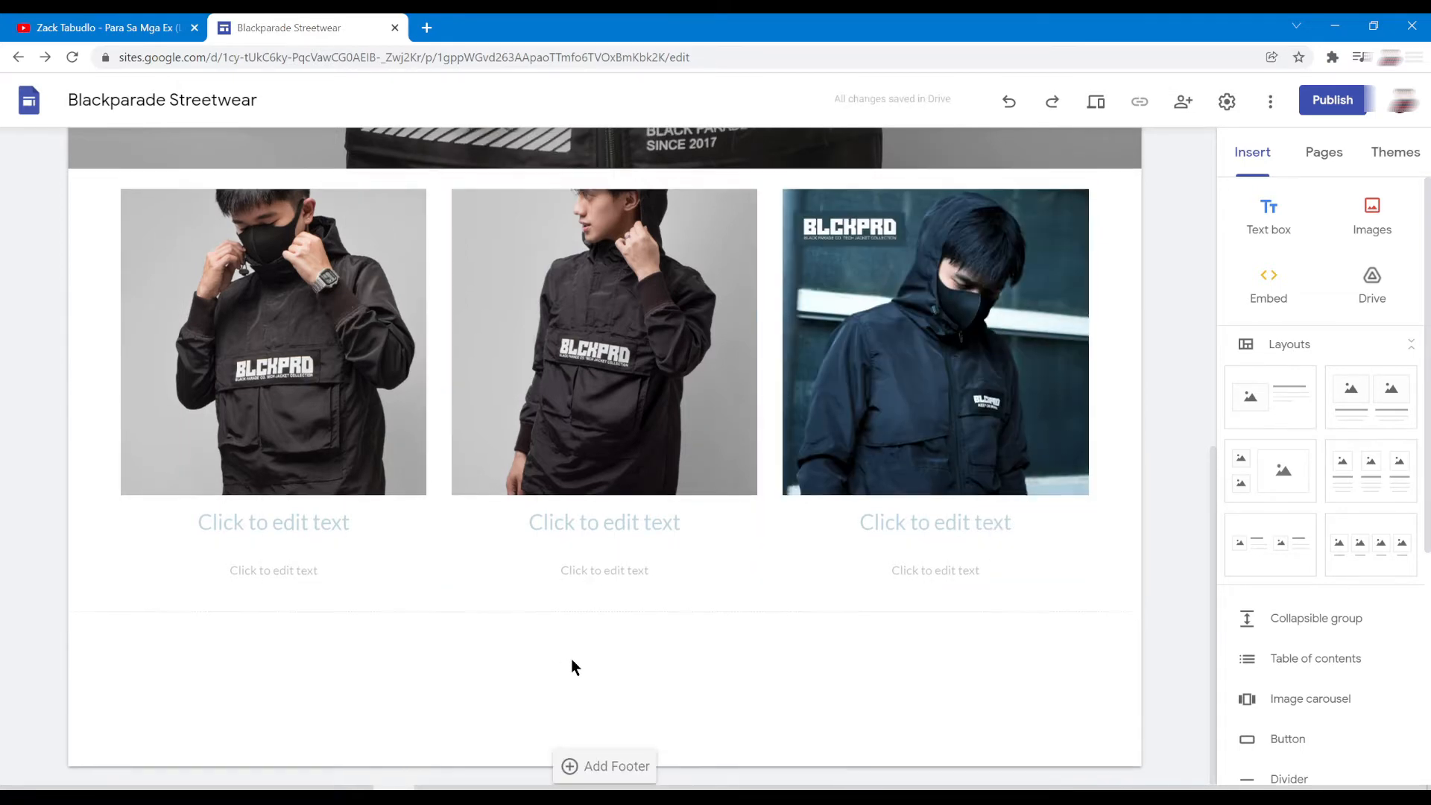
- Review the page from the cover header down to the three product photo columns
scroll(571, 658, "up", 5)
scroll(571, 660, "up", 4)
scroll(572, 660, "down", 7)
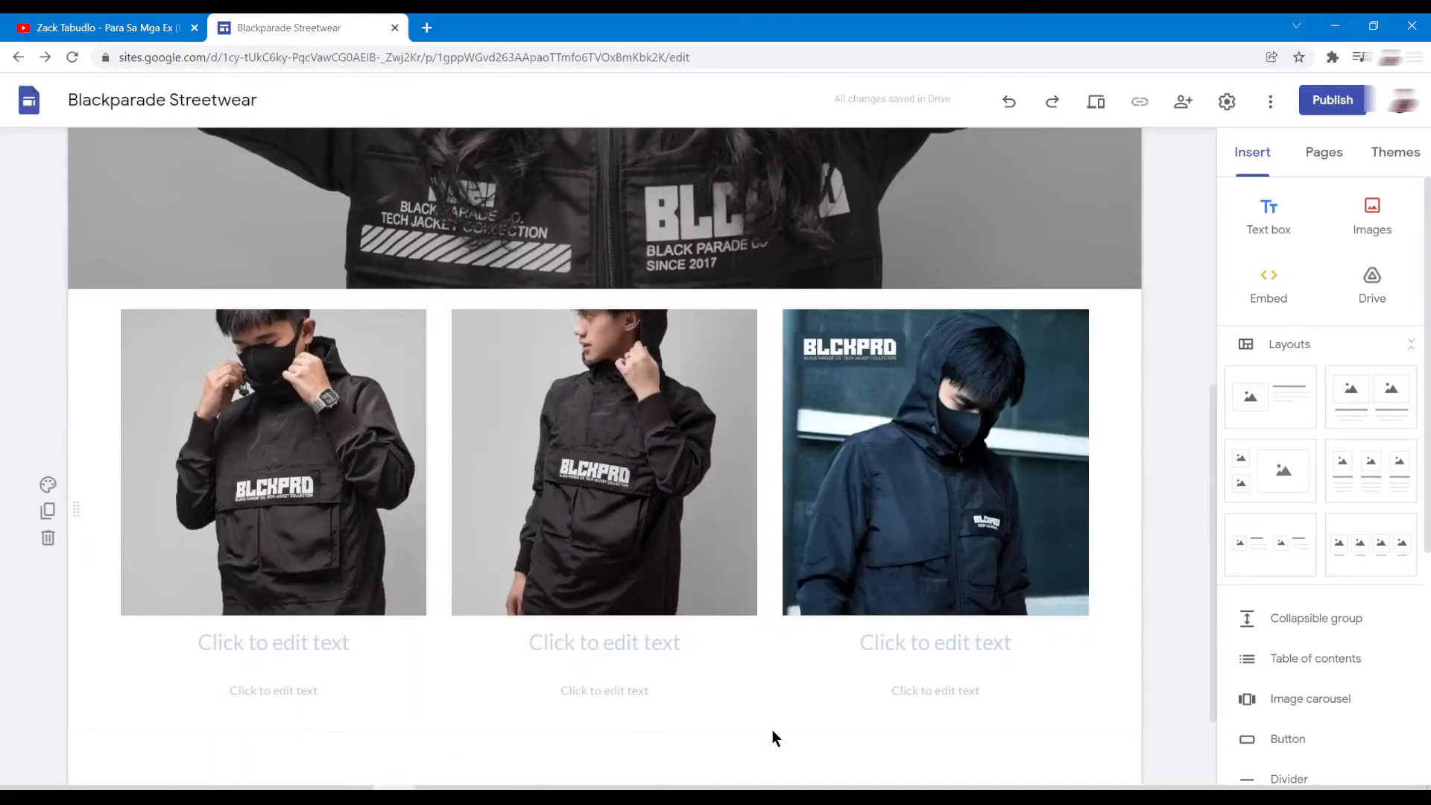
scroll(783, 732, "down", 1)
scroll(784, 732, "down", 2)
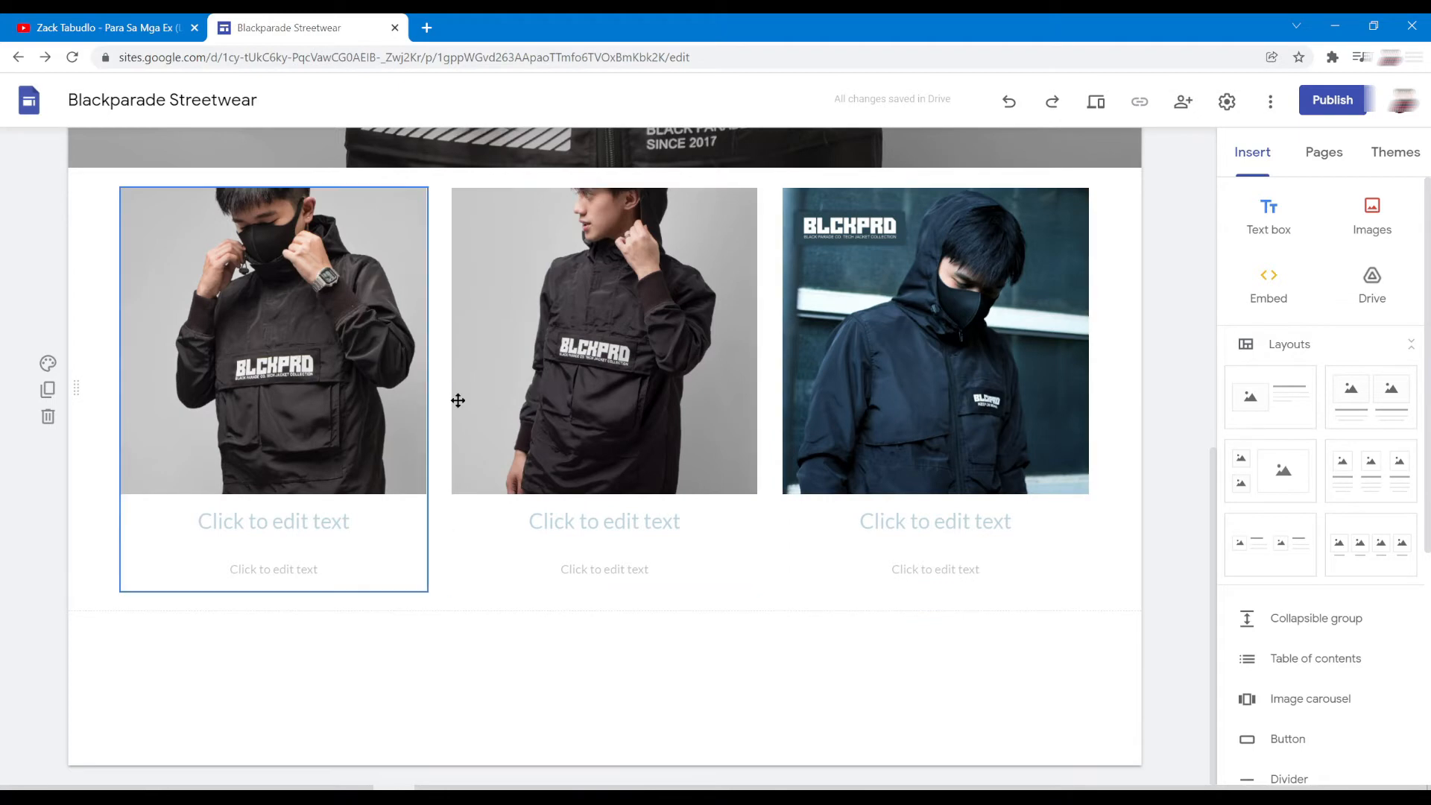
scroll(566, 508, "up", 5)
scroll(1082, 424, "down", 5)
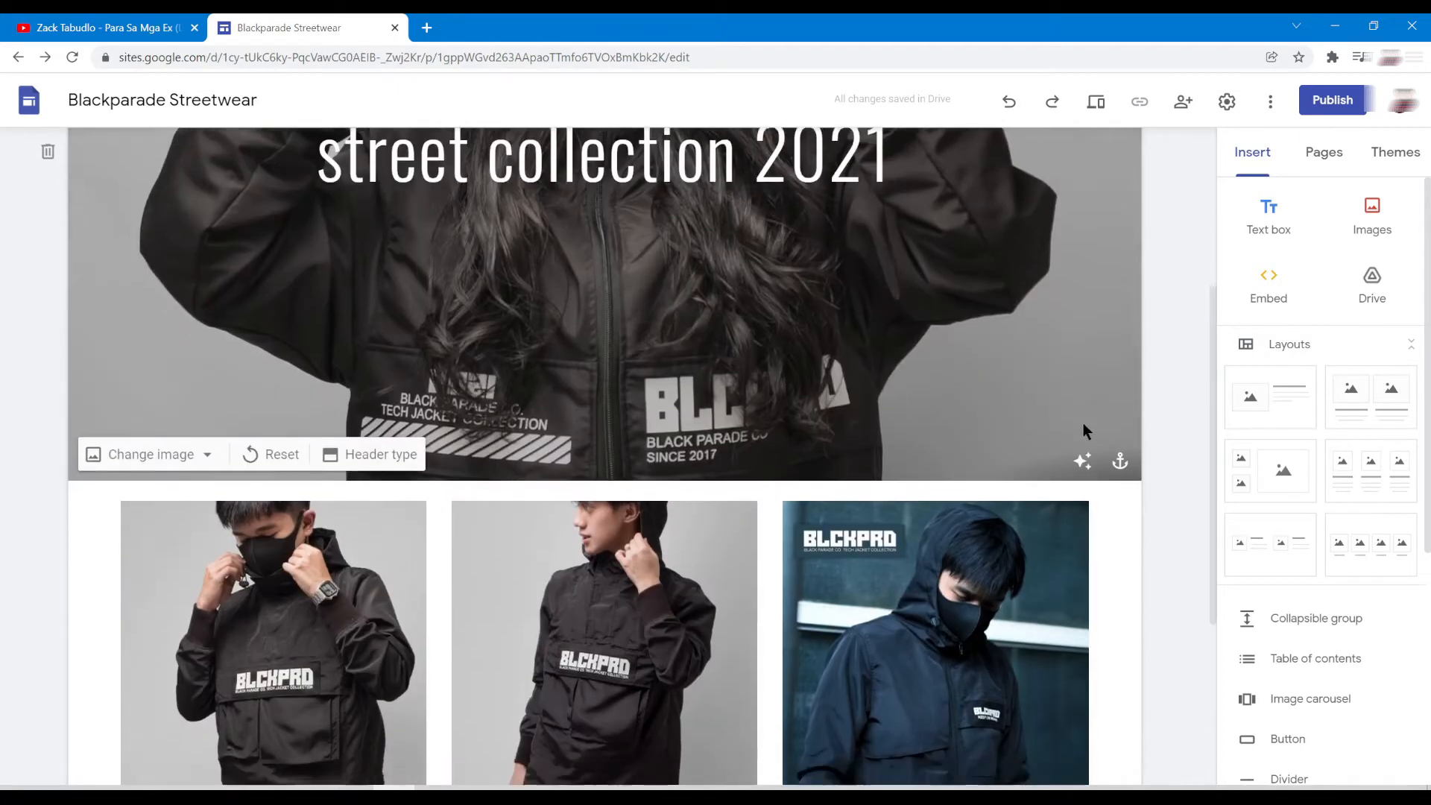
- Start inserting a button element and name it "BUY NOW"
scroll(1267, 600, "down", 3)
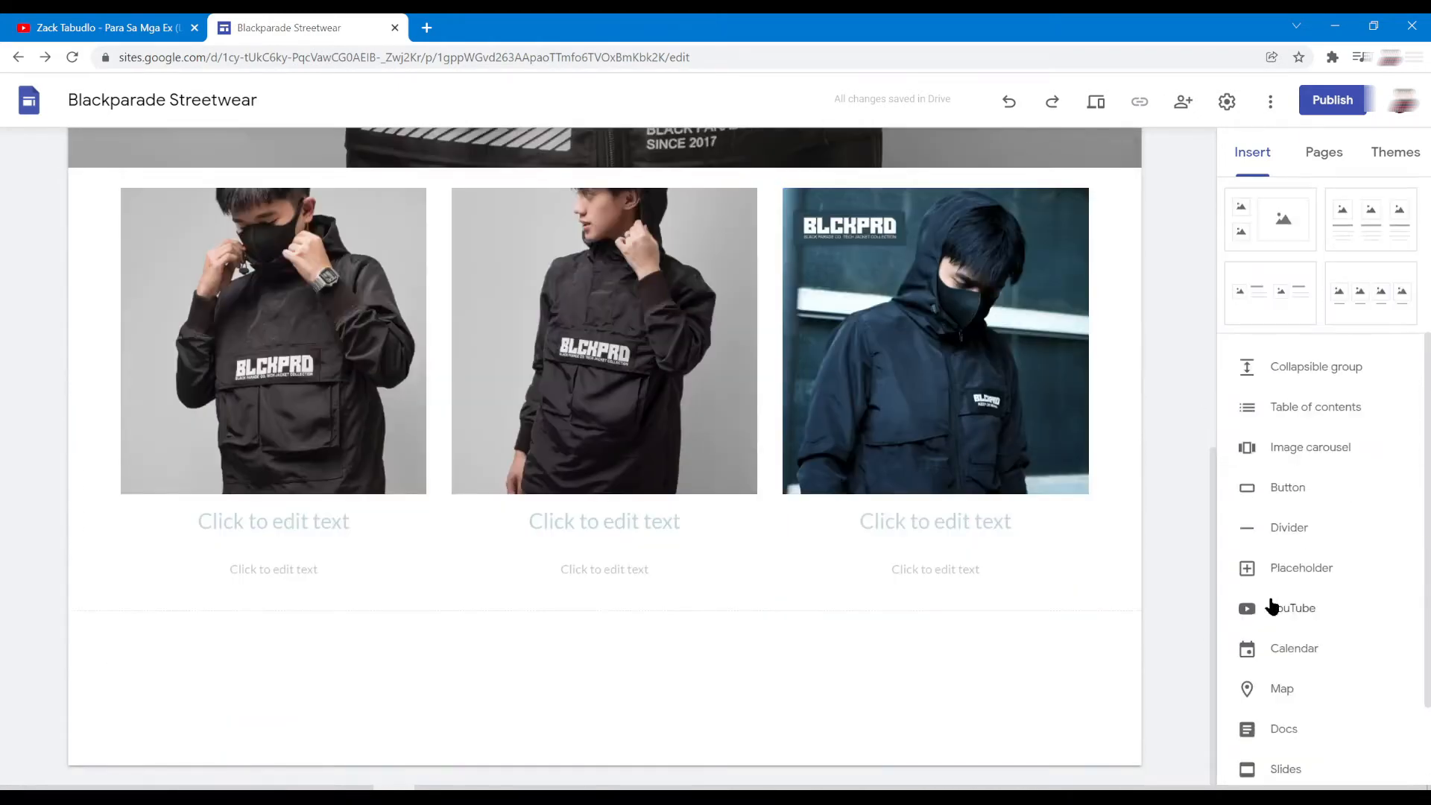
left_click(1288, 491)
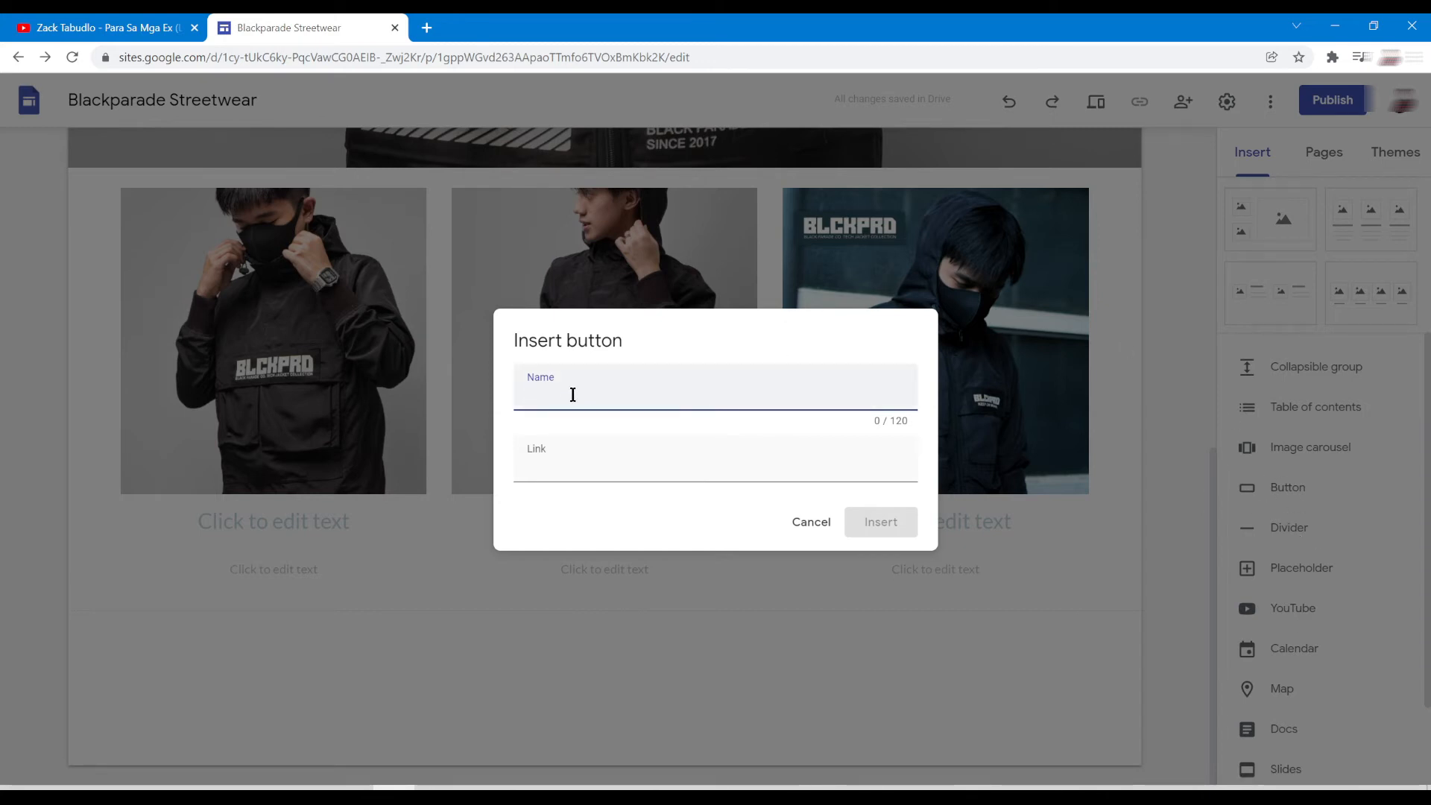
type("BUY NOW")
left_click(568, 467)
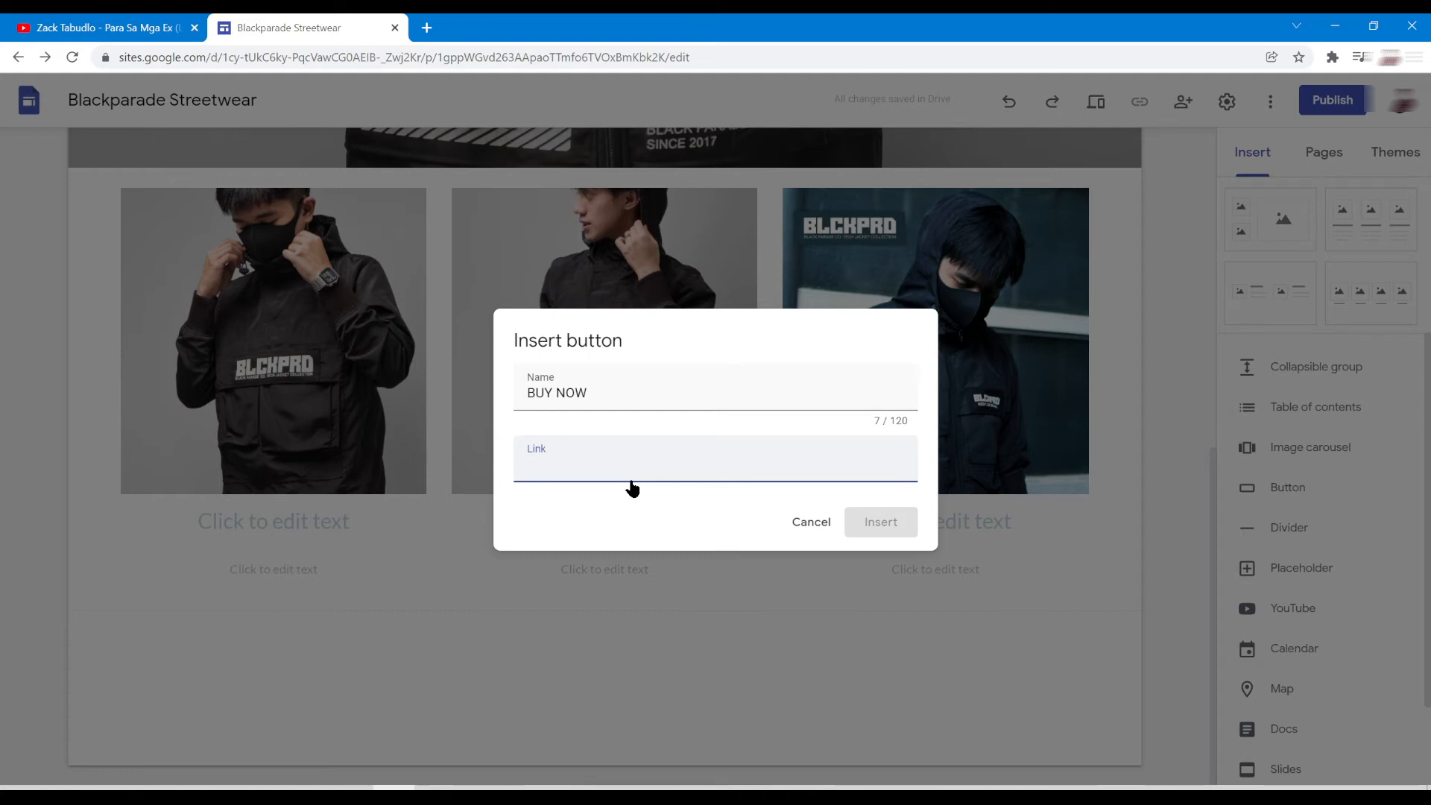
left_click(436, 22)
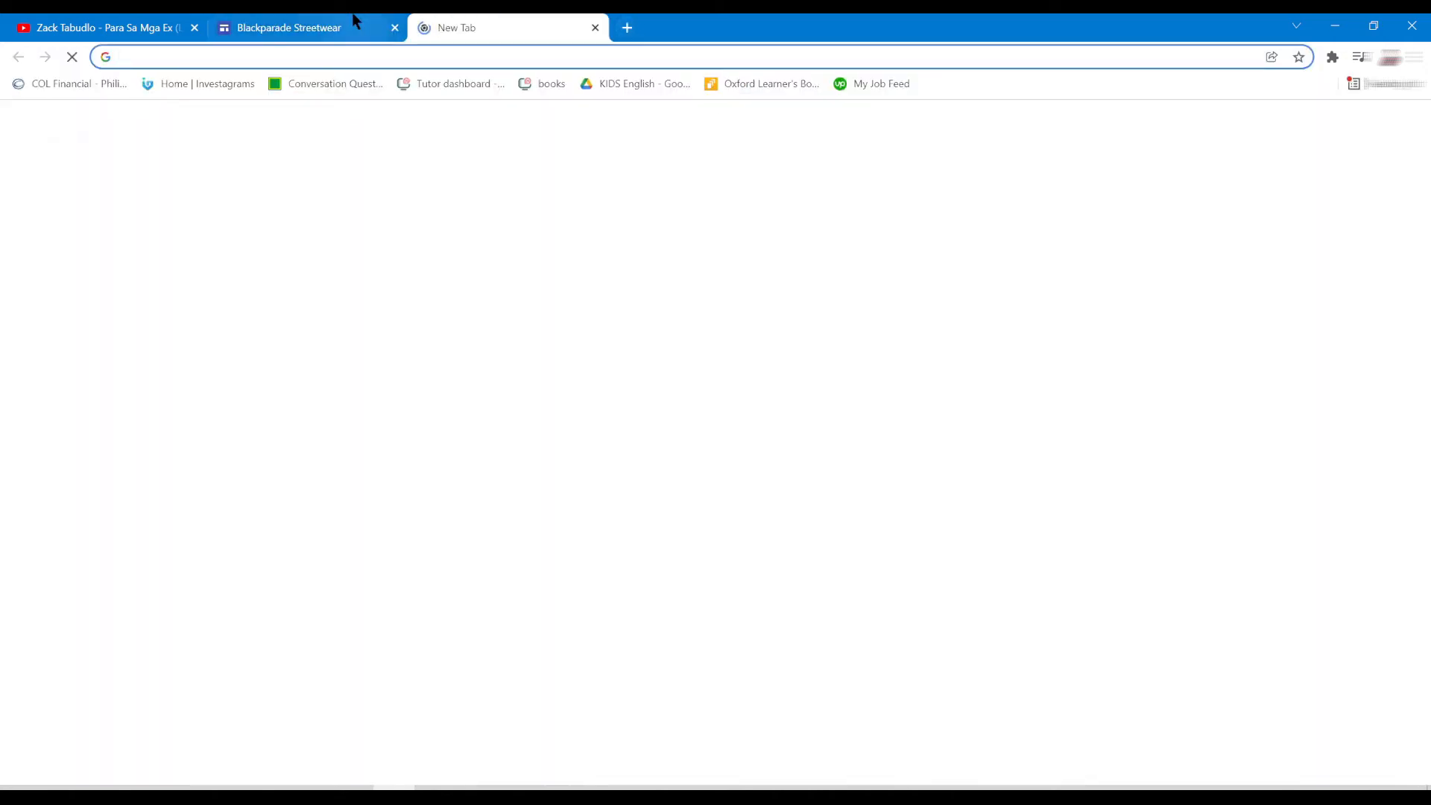
left_click(355, 18)
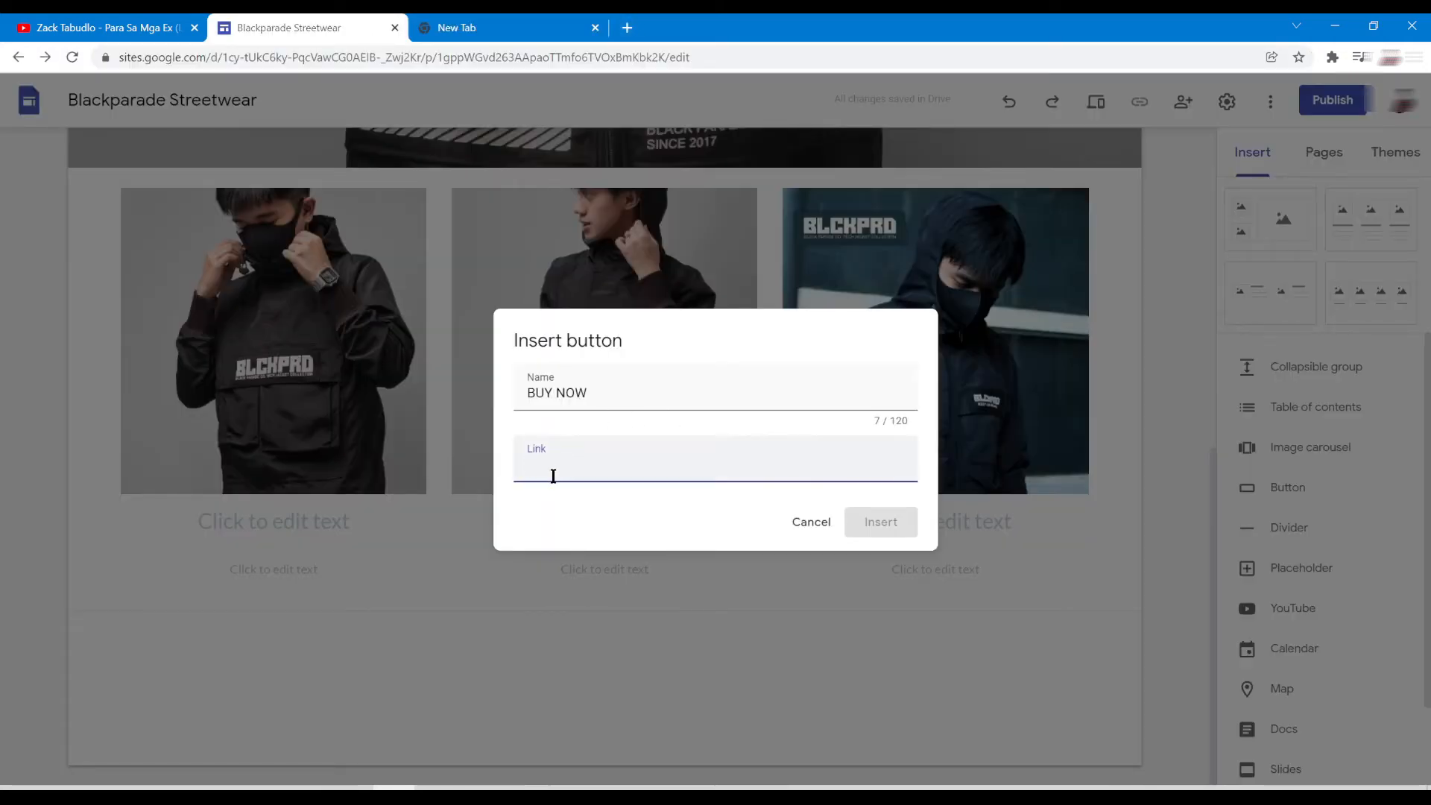
type("https://sites.google.com/view/ Custom domain")
key("ctrl+a")
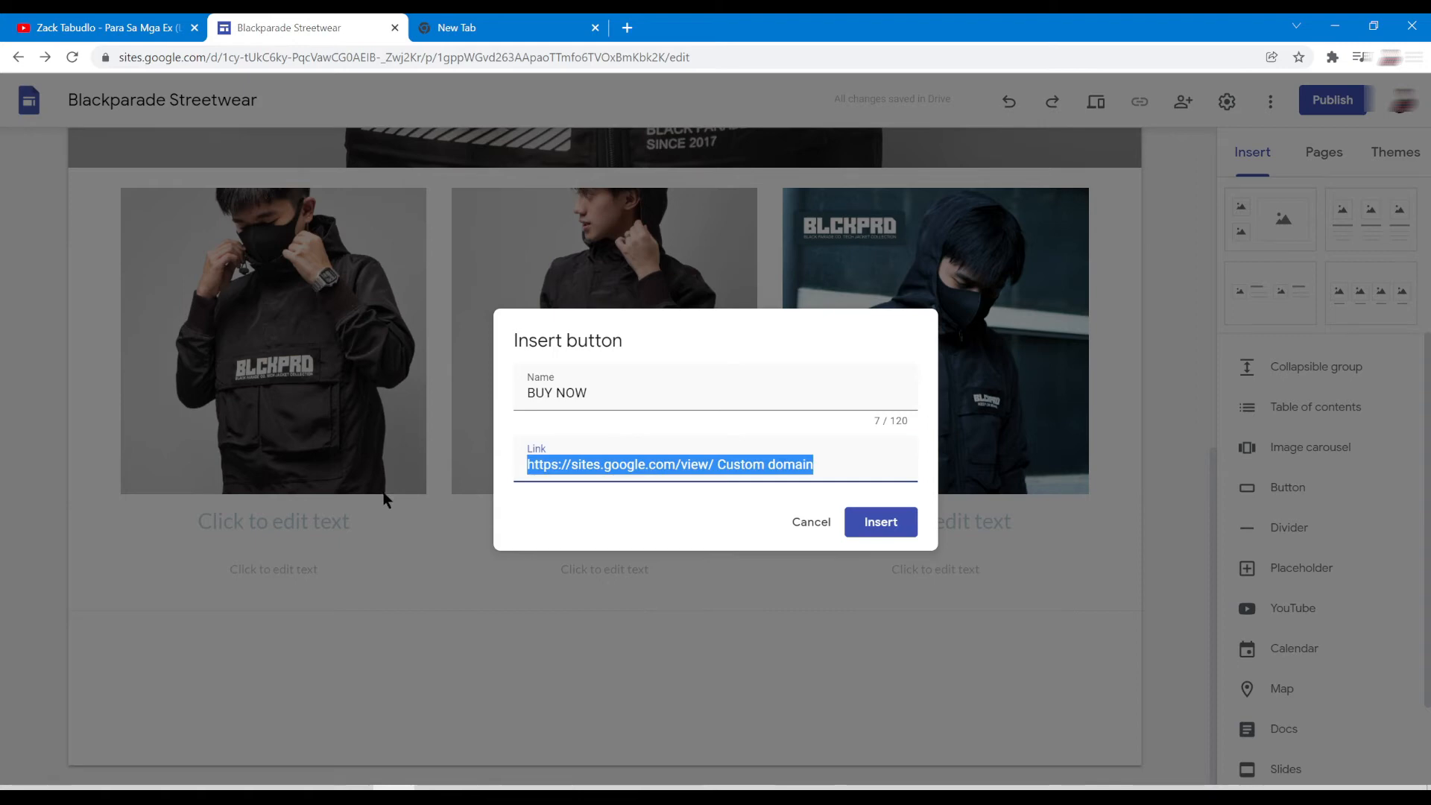
key("BackSpace")
- Open the Black Parade Co. Facebook shop page from the browsing history and copy its full web address
left_click(549, 24)
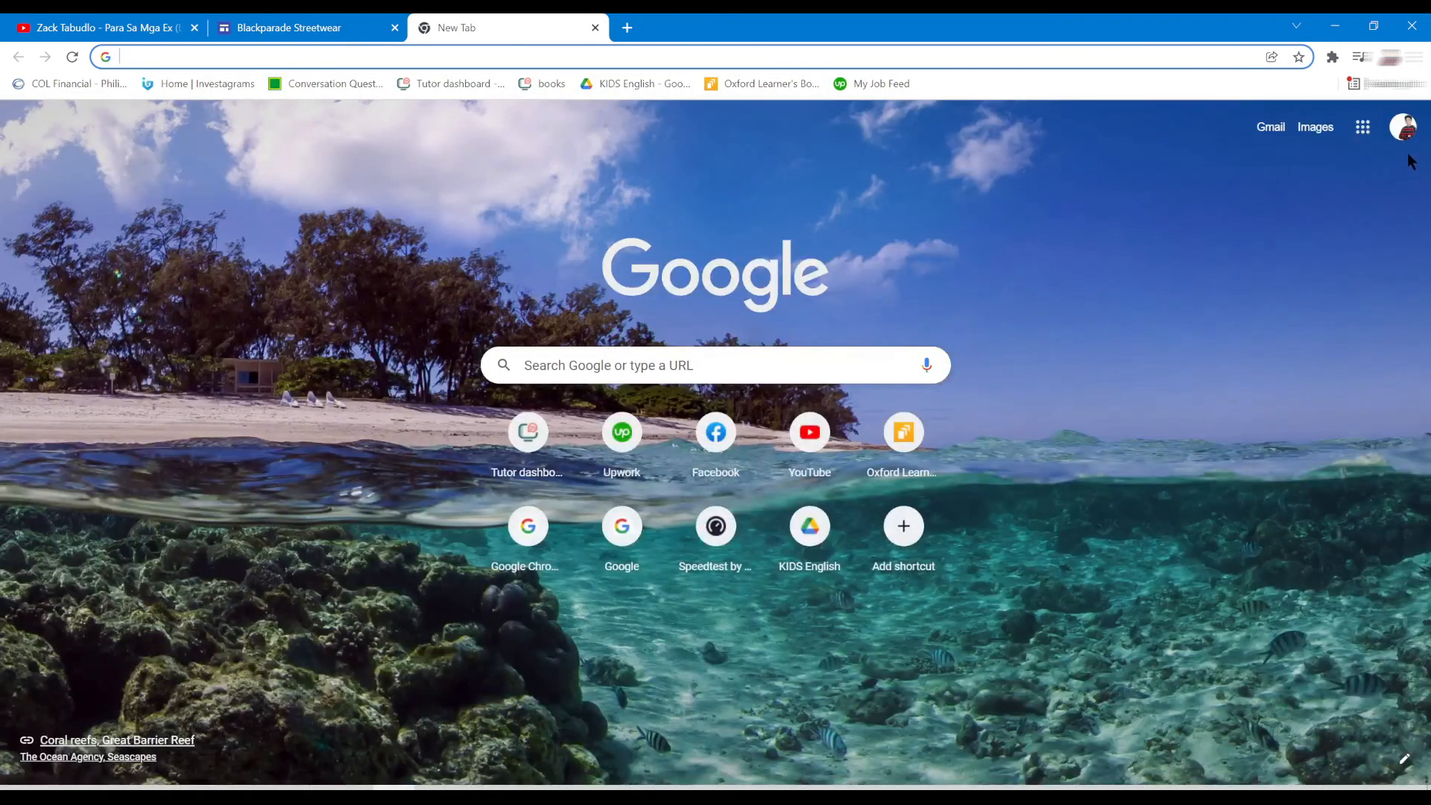
left_click(1413, 56)
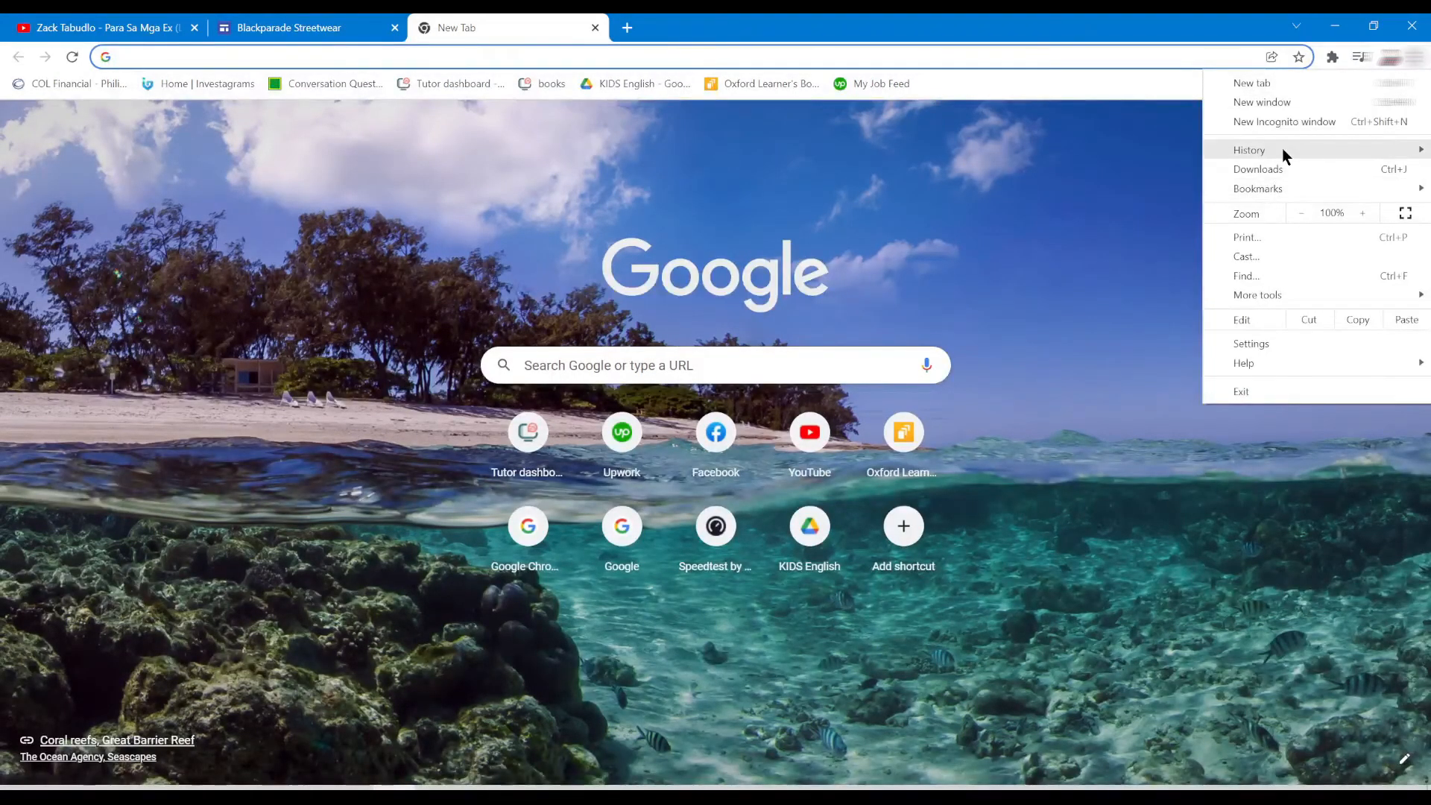
mouse_move(1283, 151)
left_click(921, 217)
left_click_drag(725, 58, 44, 17)
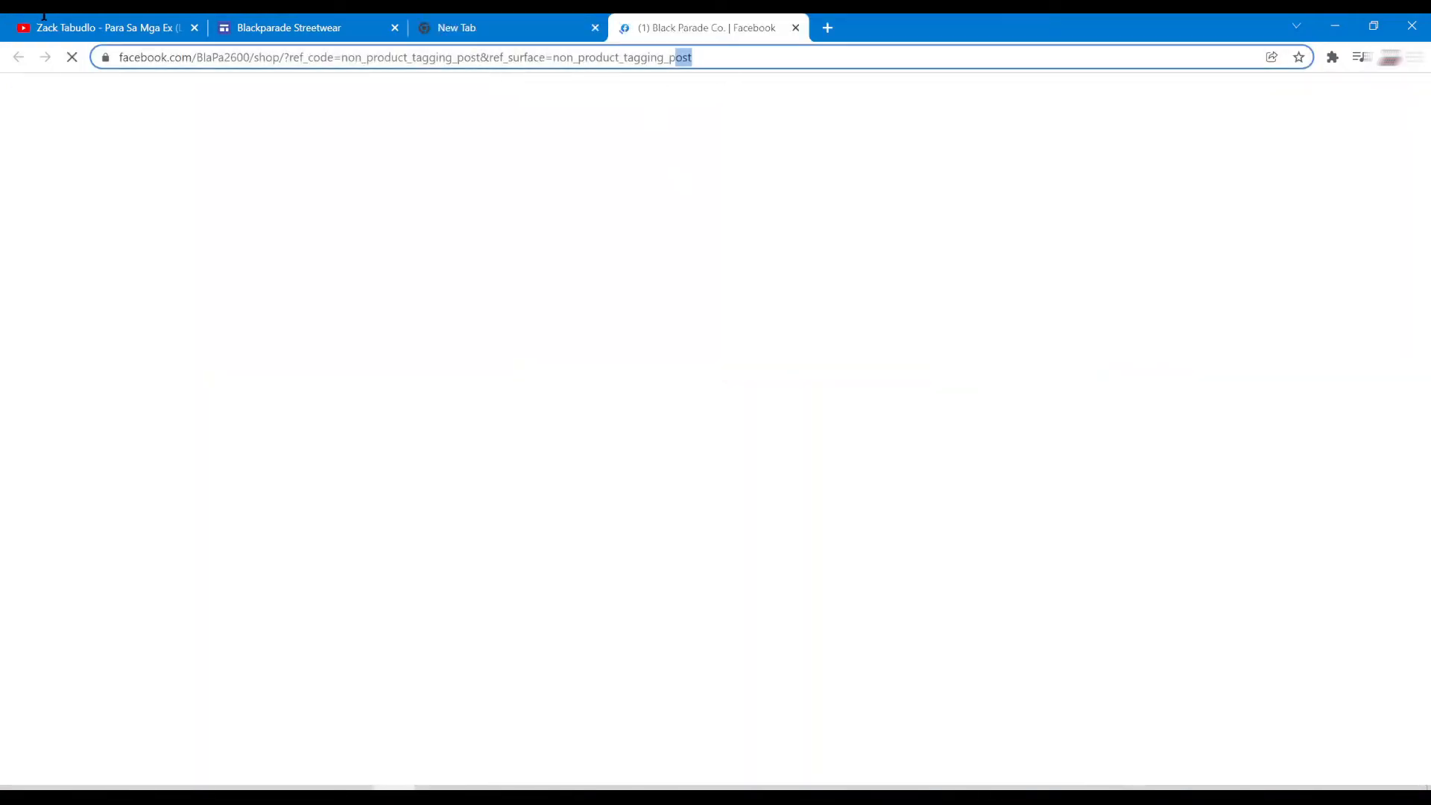
- Insert the BUY NOW button with the copied shop address as its link and centre it below the product columns
left_click(530, 18)
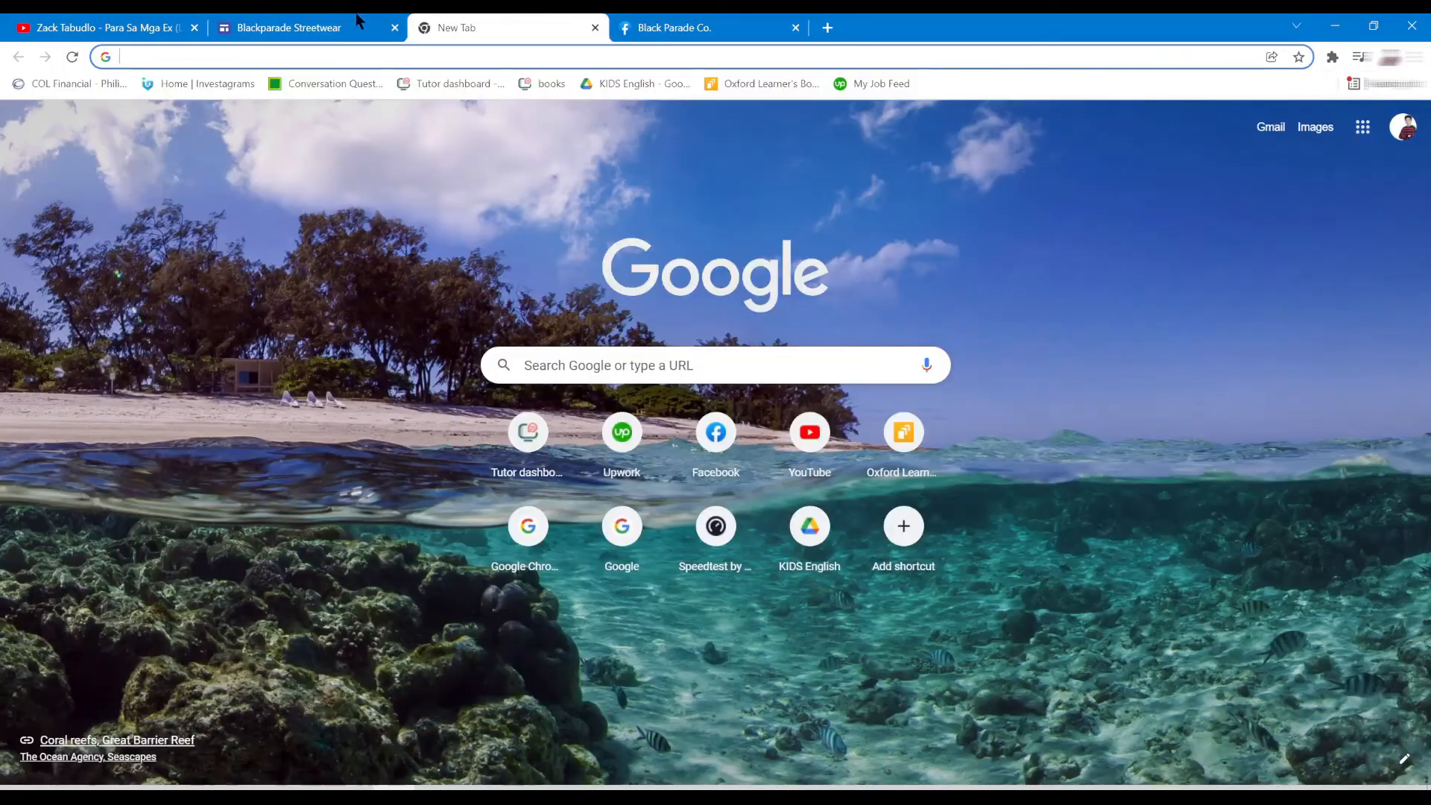
left_click(350, 21)
left_click(537, 468)
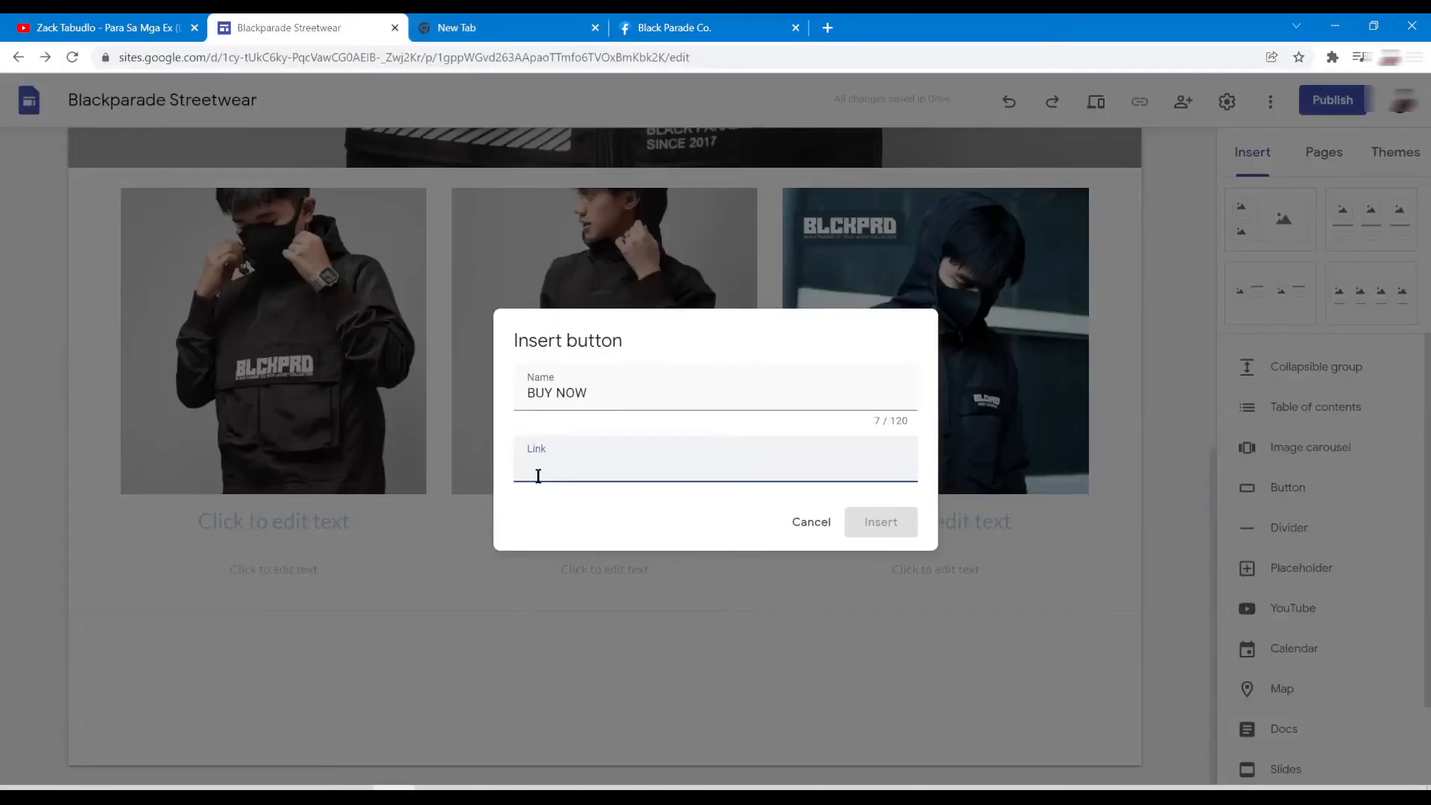
key("ctrl+v")
left_click(875, 524)
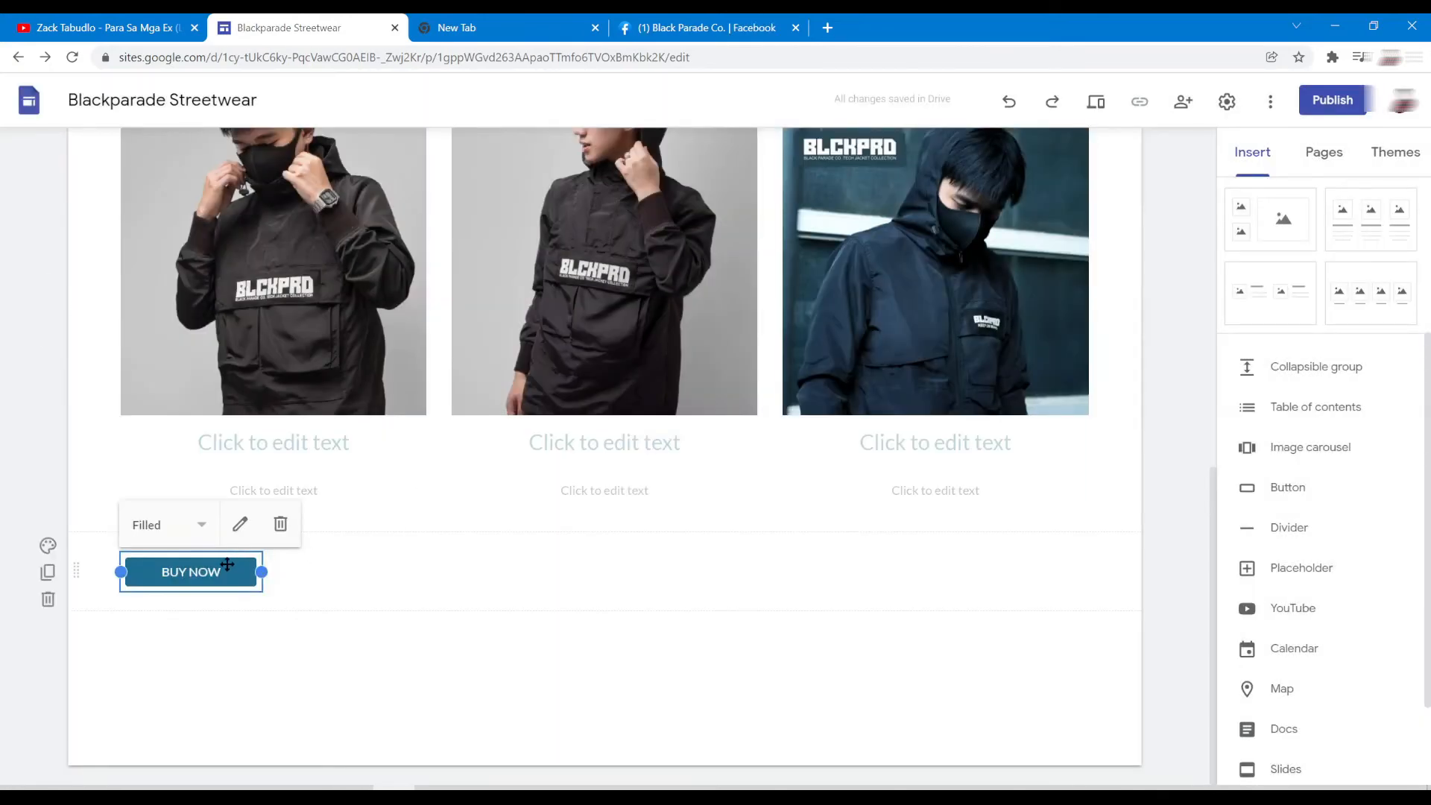
left_click_drag(227, 565, 619, 572)
- Enter the headings "1/3", "2/2" and "3/3" under the first, middle and third product photos
left_click(304, 453)
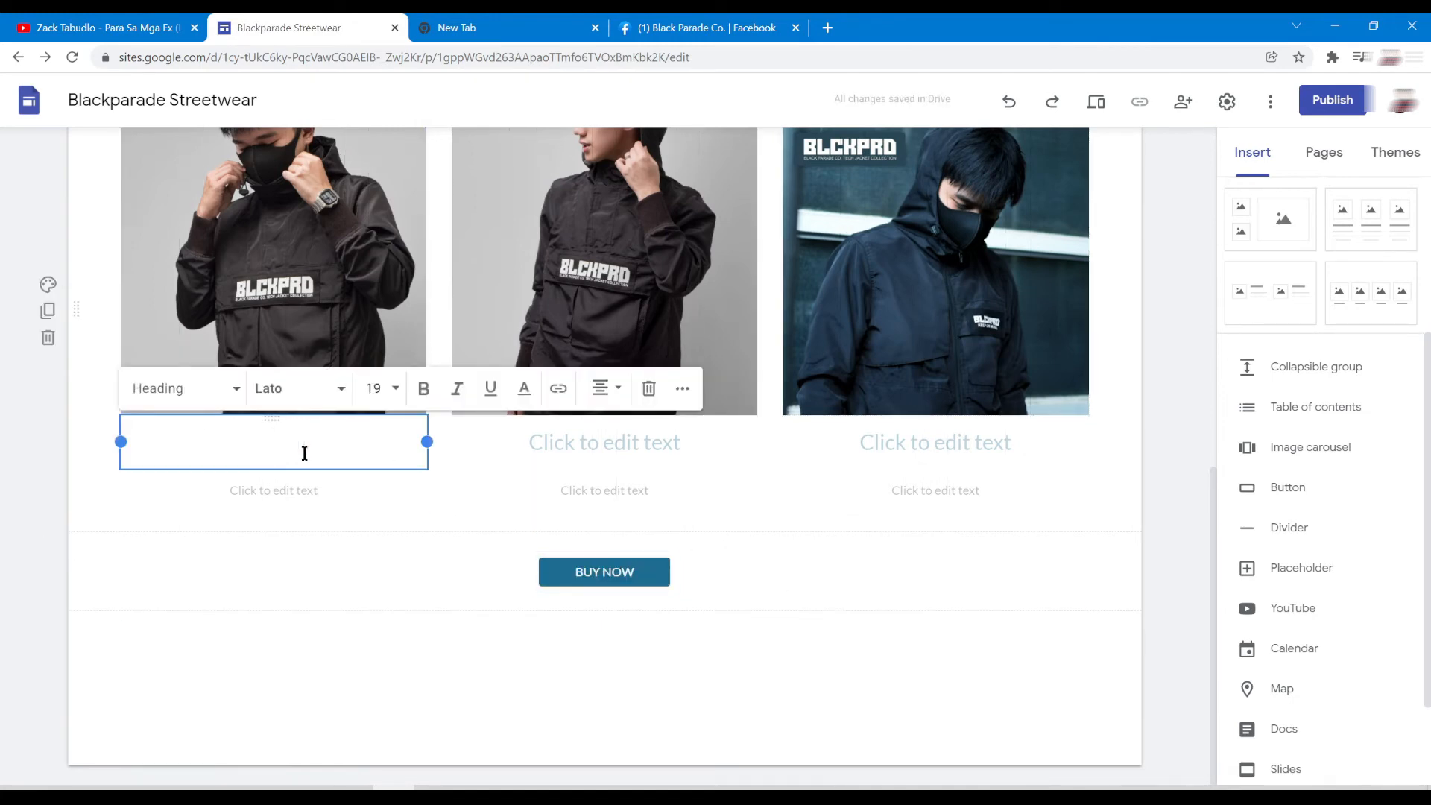
type("1/3")
left_click(582, 450)
type("1/2")
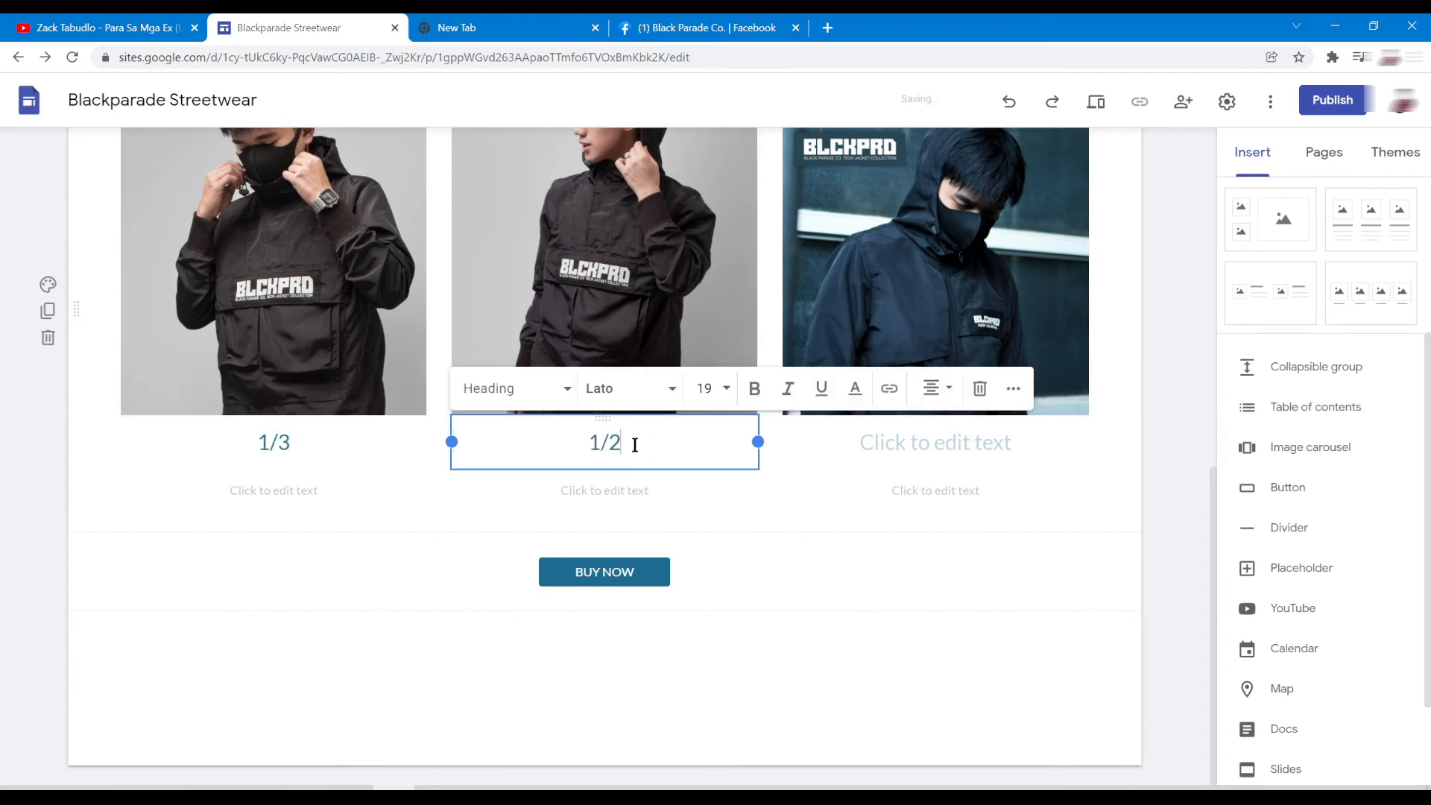
key("BackSpace")
key("BackSpace")
key("BackSpace")
type("2/2")
left_click(937, 439)
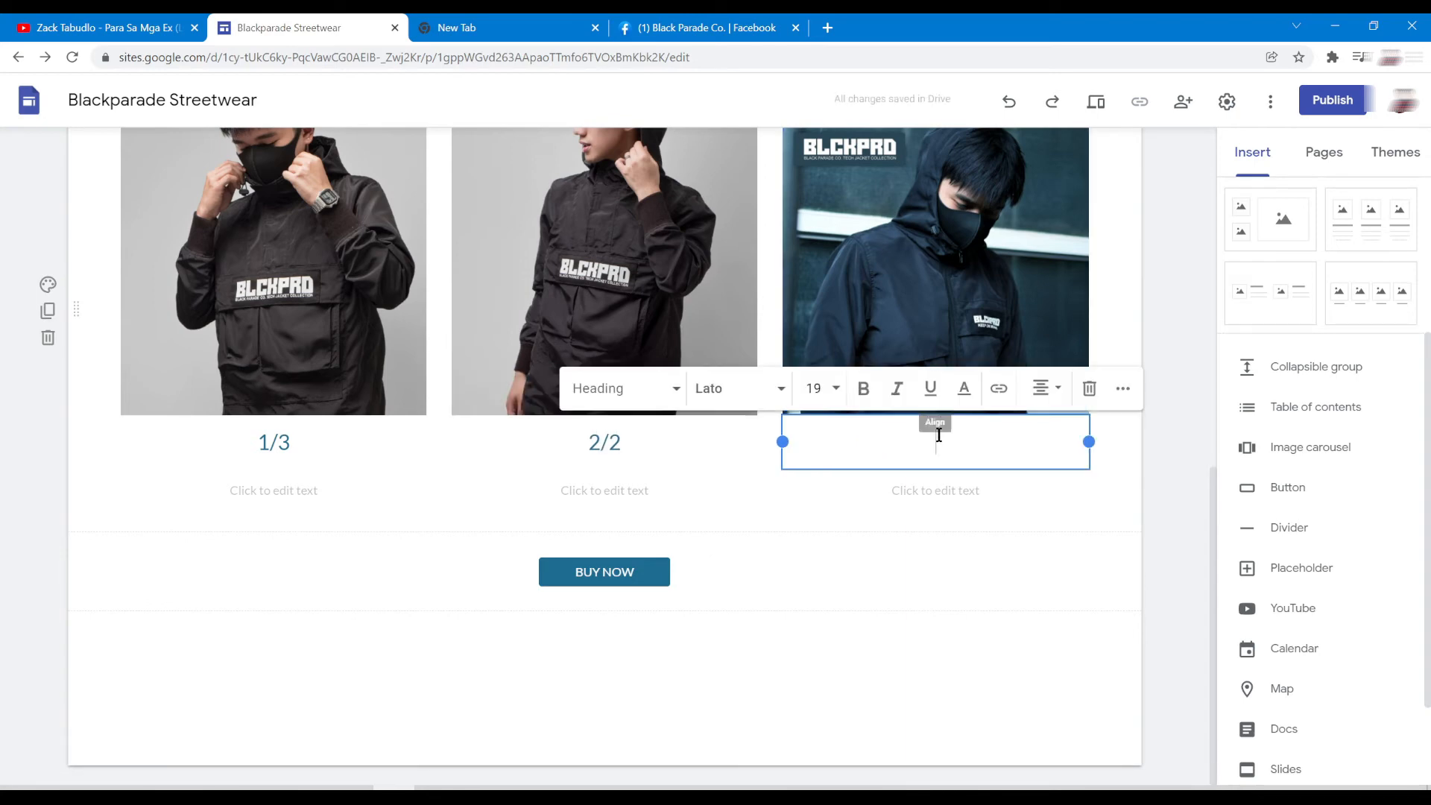
type("3/3")
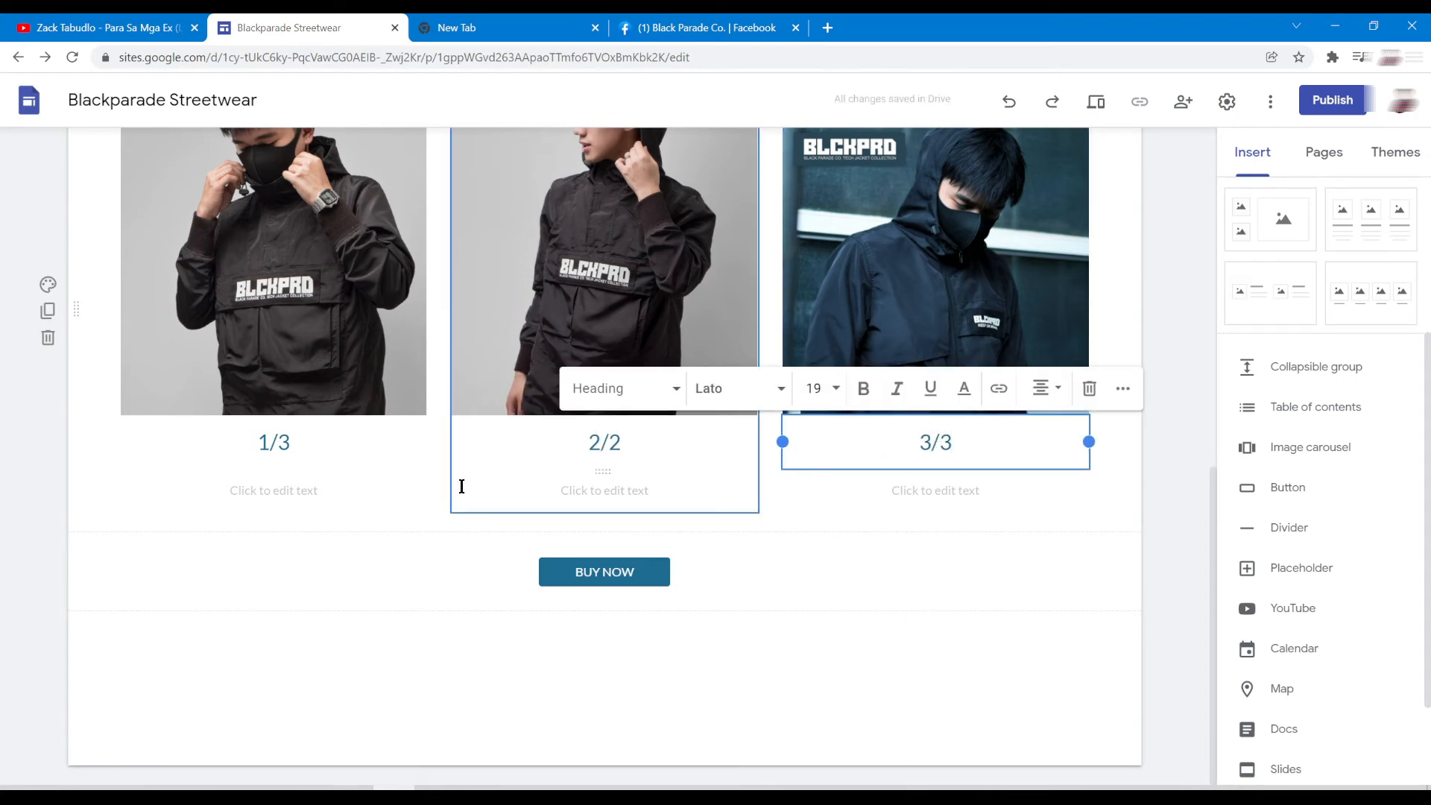
- Enter "TECHJACKET" as the caption below the heading in each of the three columns
scroll(575, 534, "up", 4)
scroll(447, 534, "down", 4)
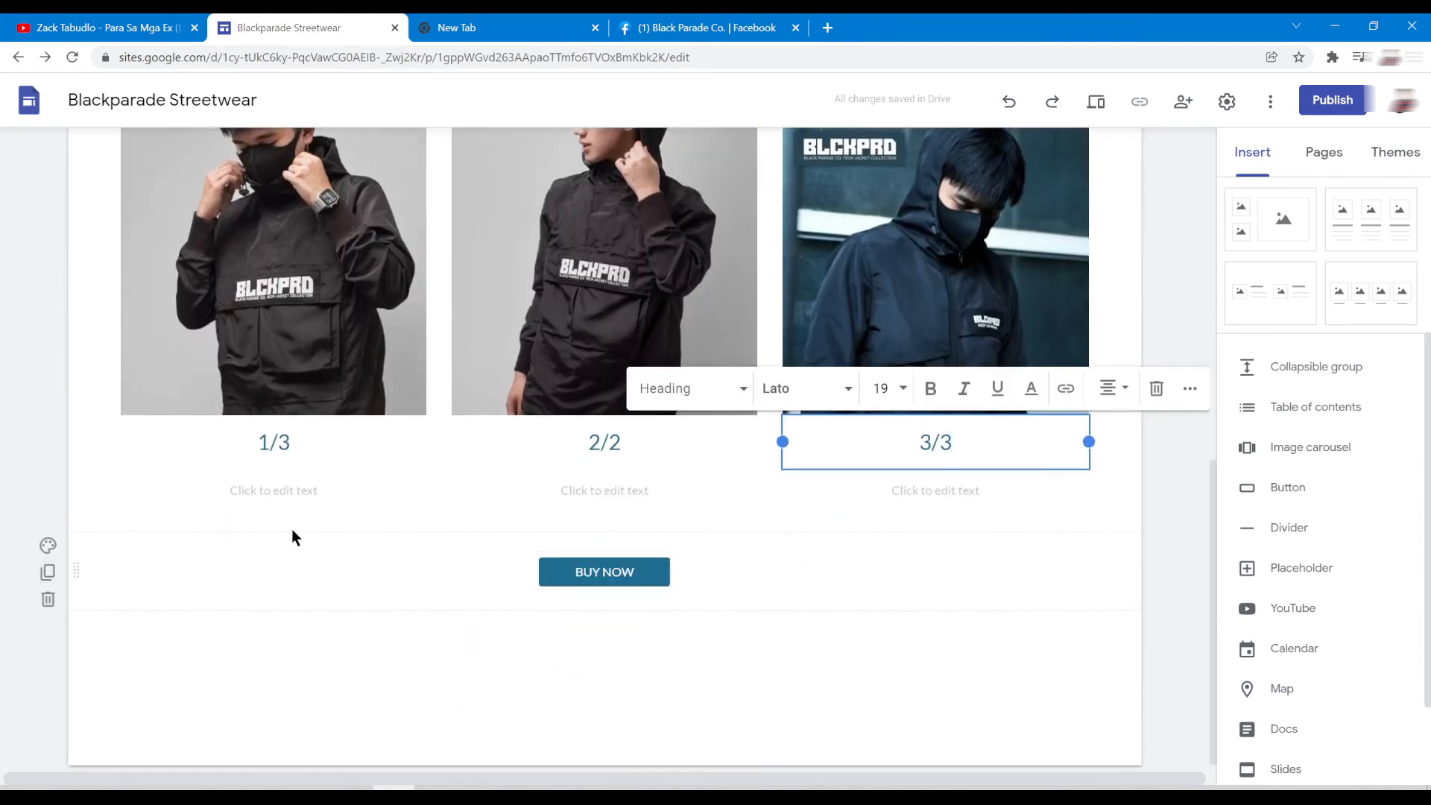
left_click(269, 502)
left_click(264, 492)
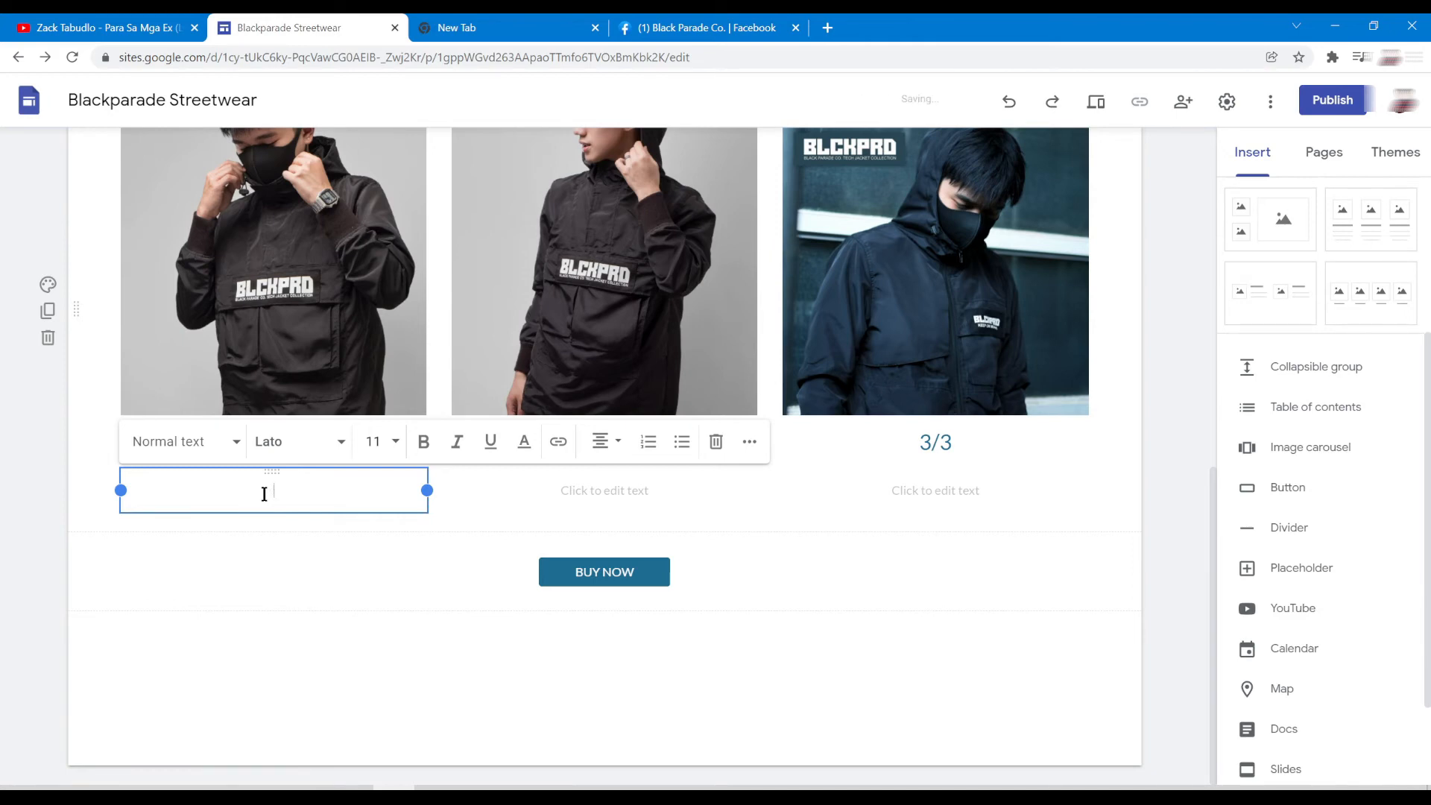
type("TECHJACKET")
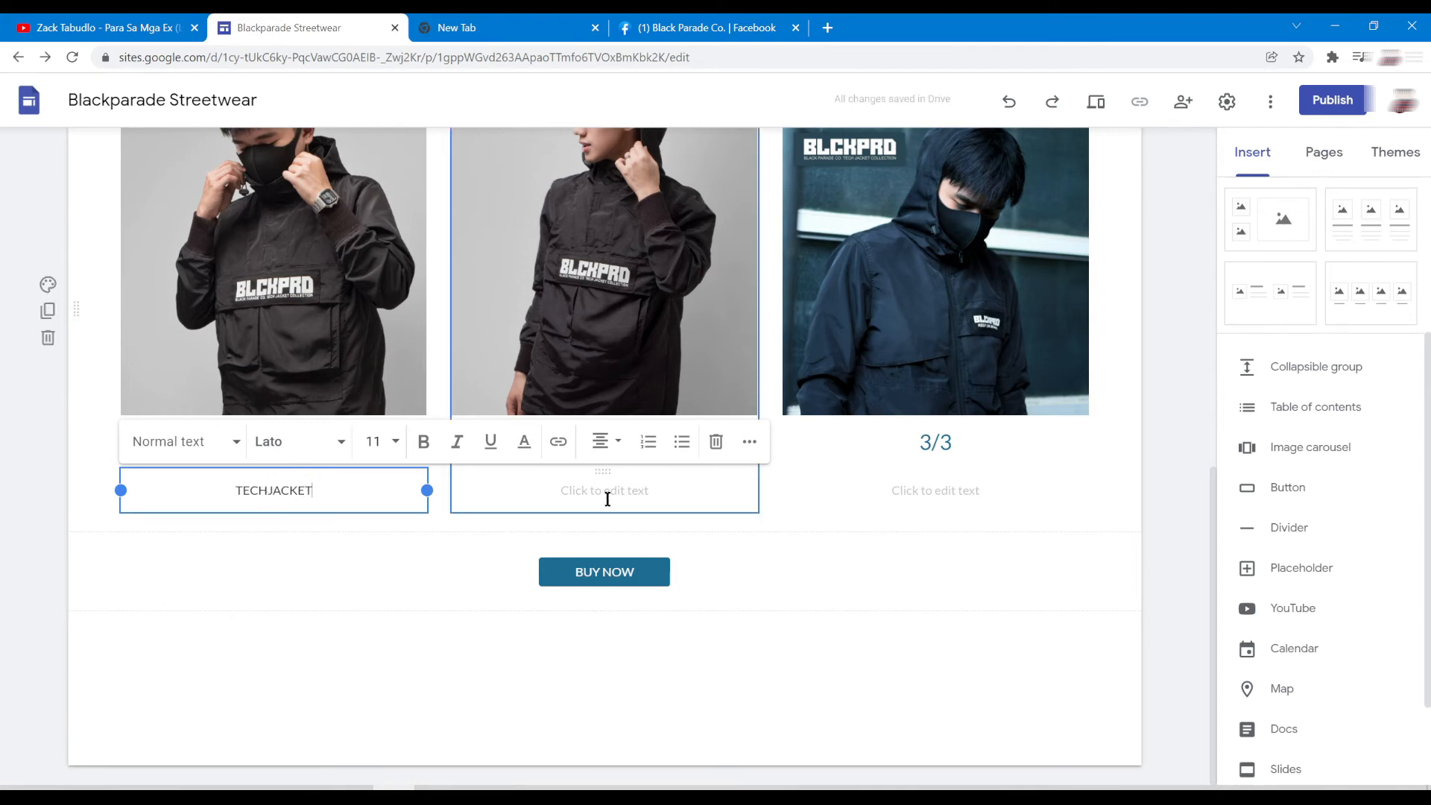
left_click(608, 497)
type("TECHJACKET")
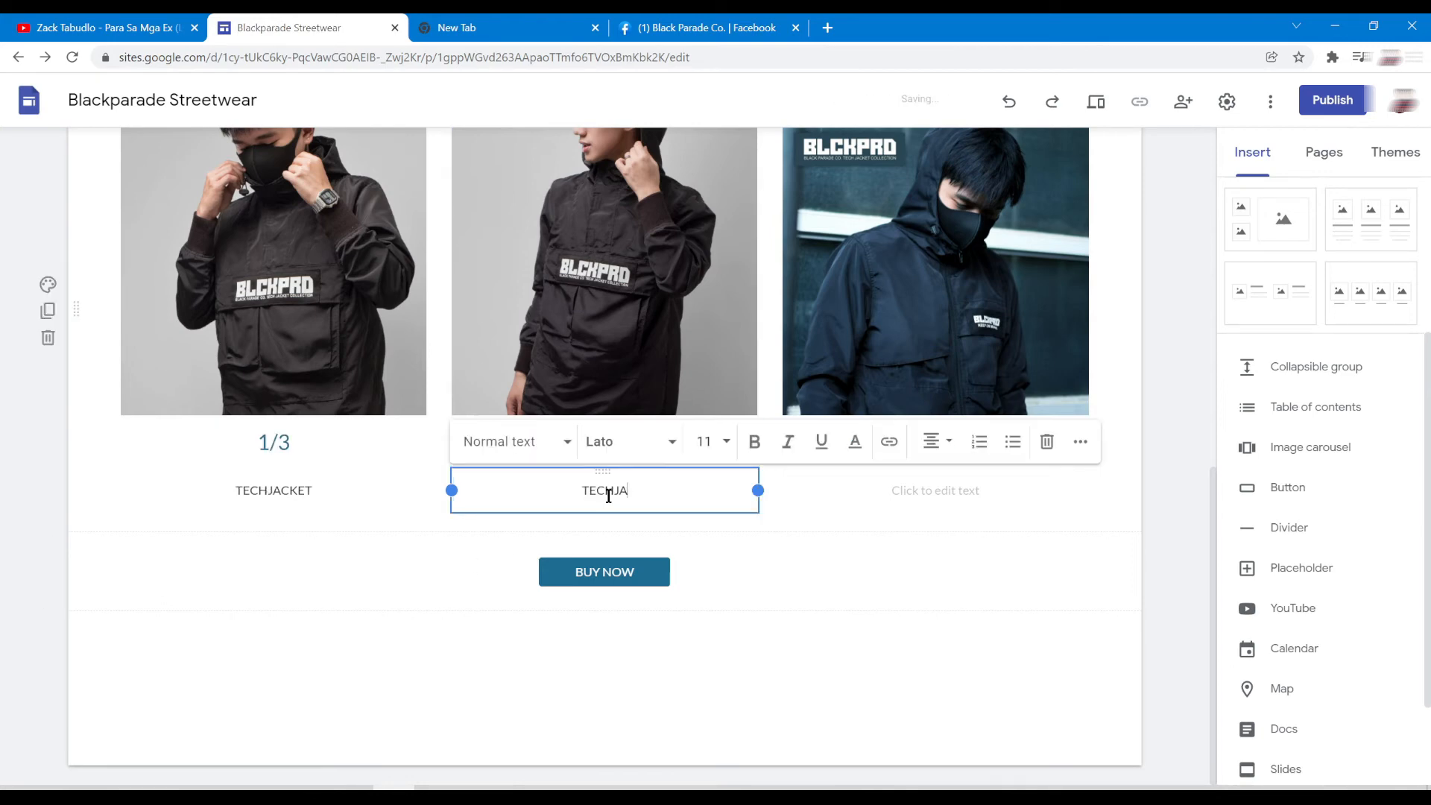
left_click(886, 499)
type("TECHJACKET")
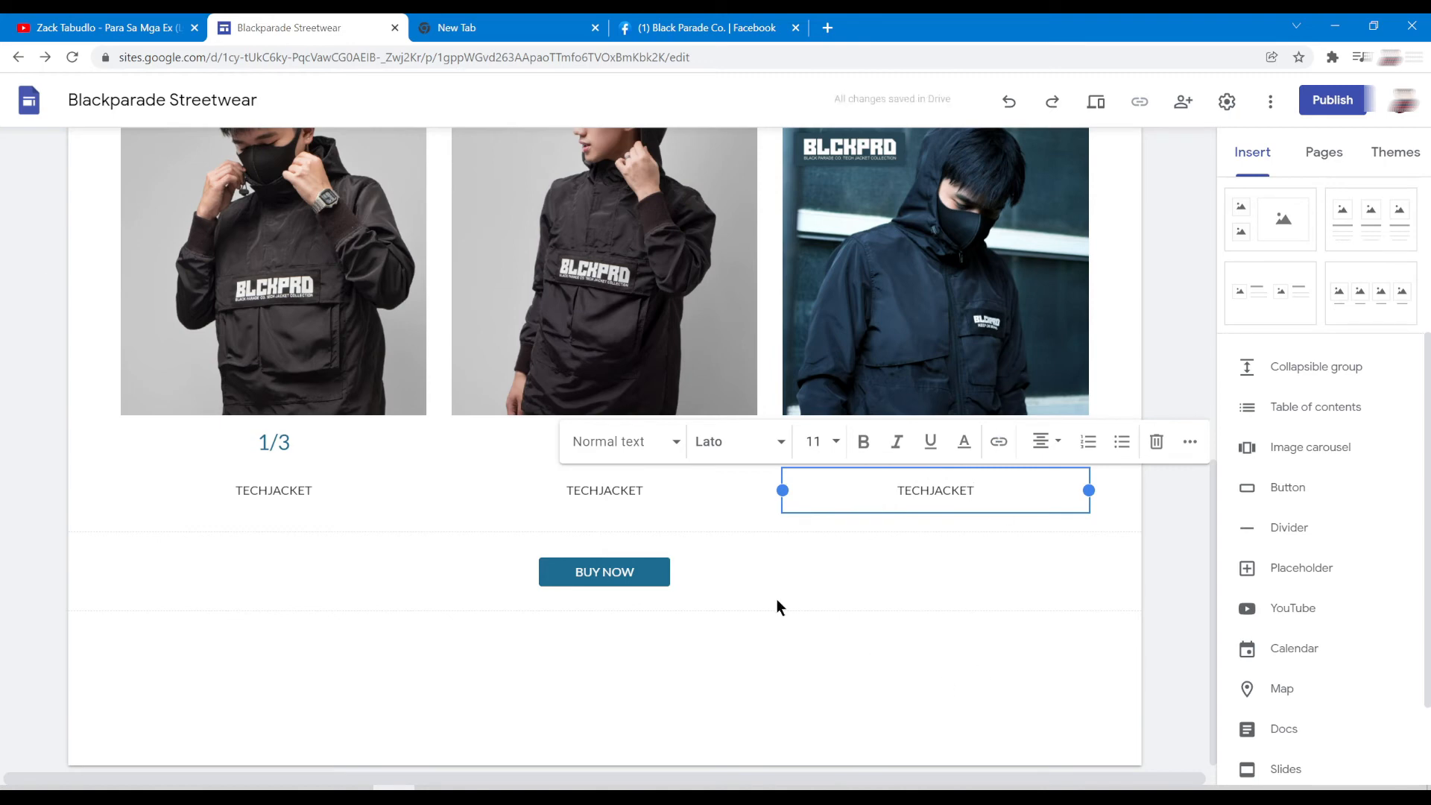
- Replace the middle column's caption with "WATERPROOF"
left_click_drag(644, 491, 568, 494)
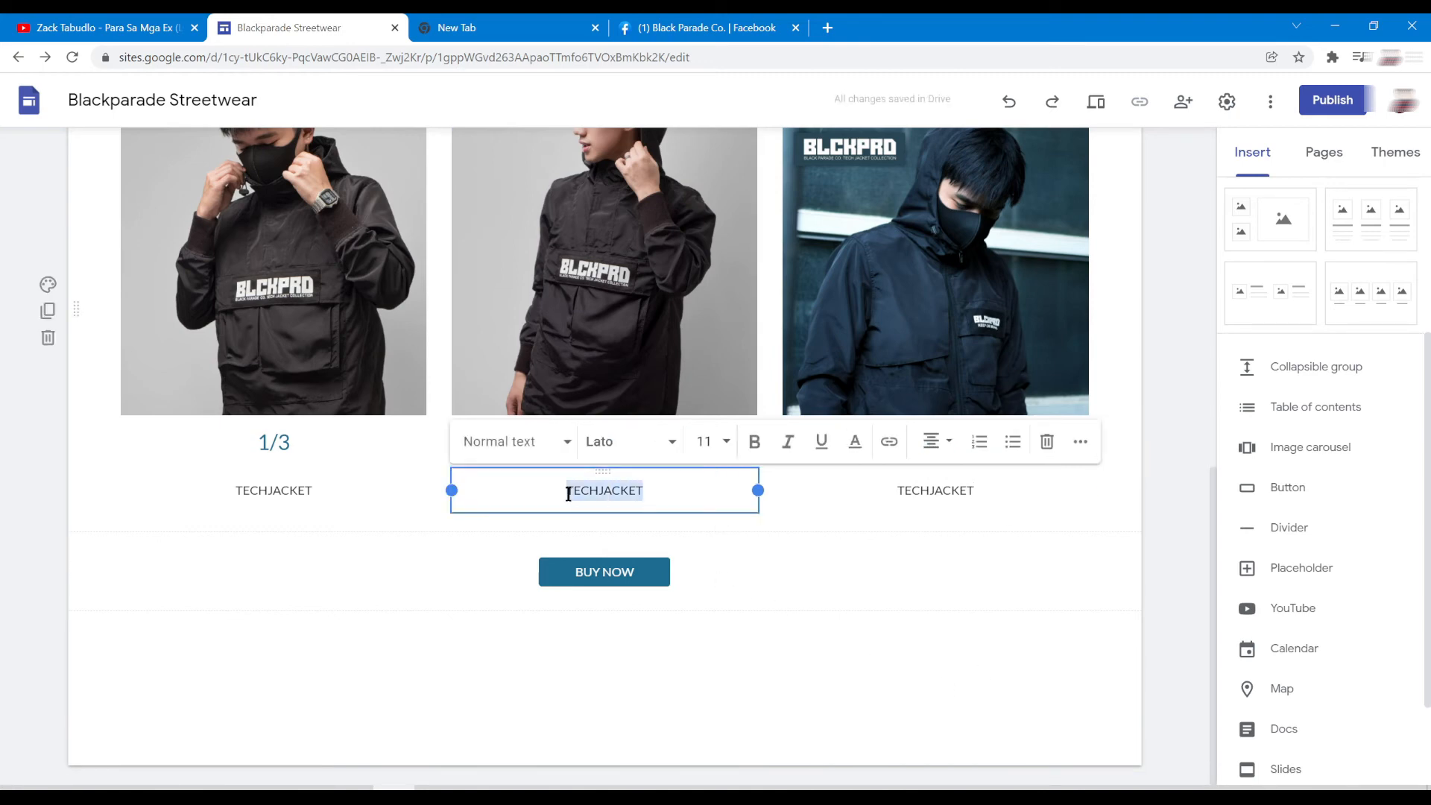
key("BackSpace")
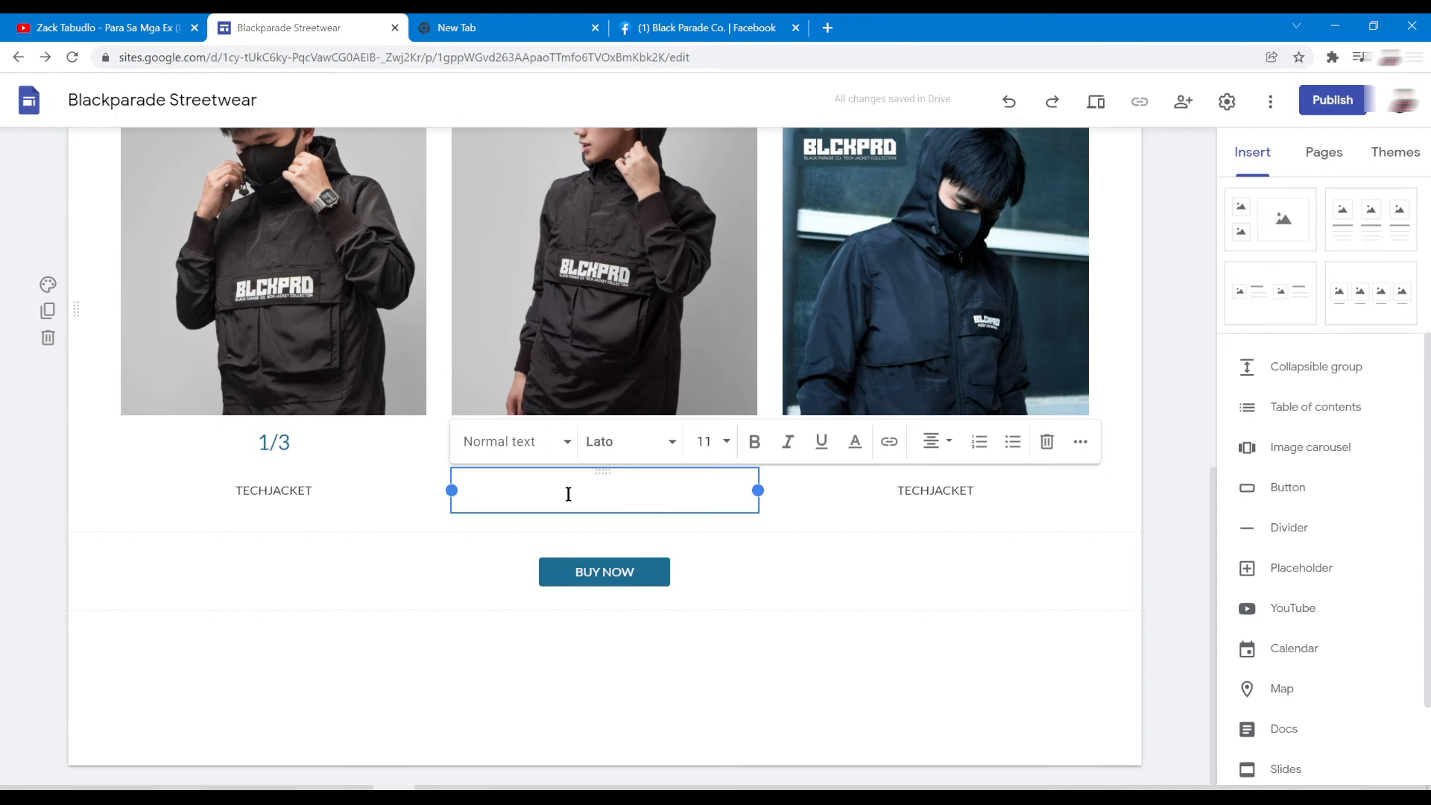
type("WATERPROOF")
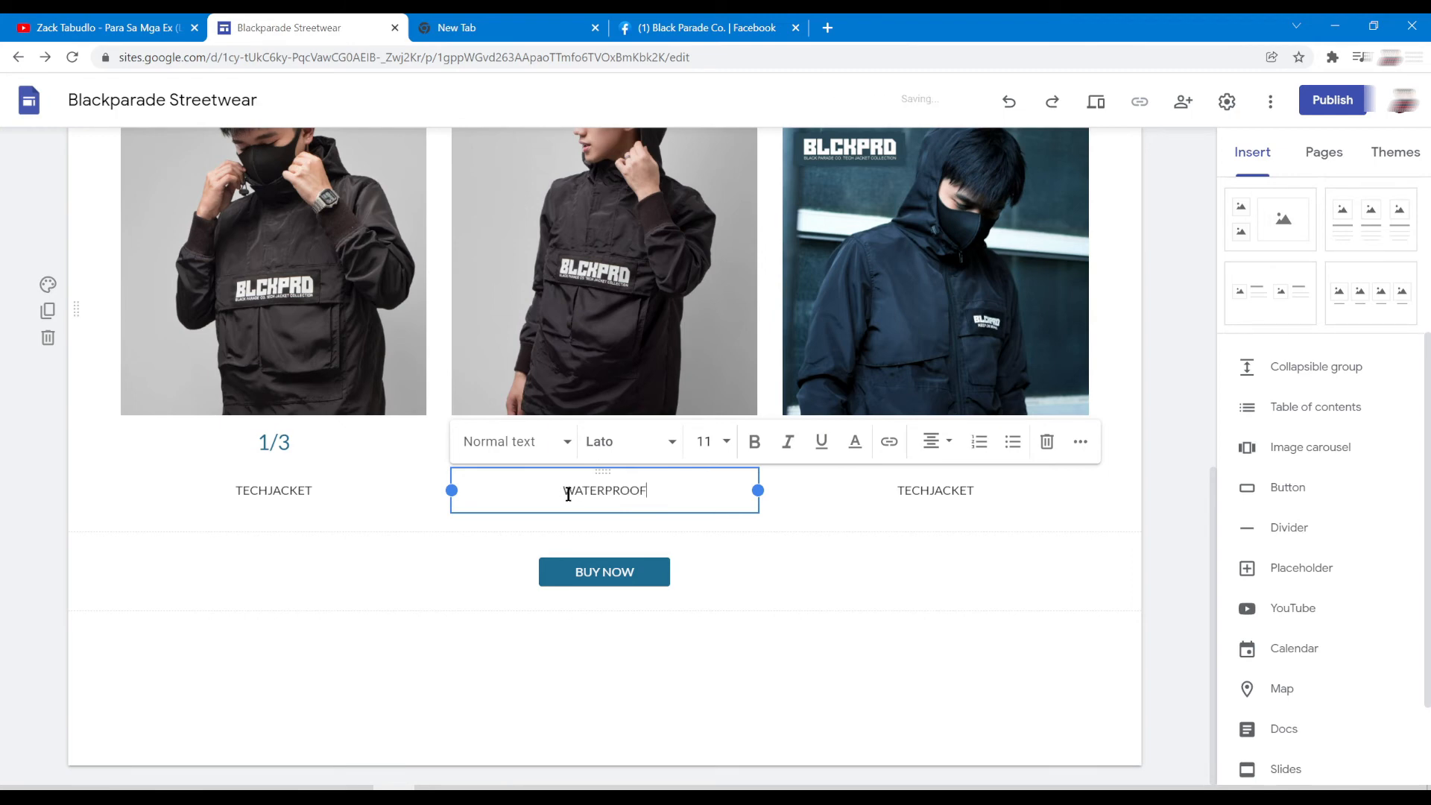
- Replace the third column's caption with "NYLON TAFFETA", correcting its spelling
left_click(926, 497)
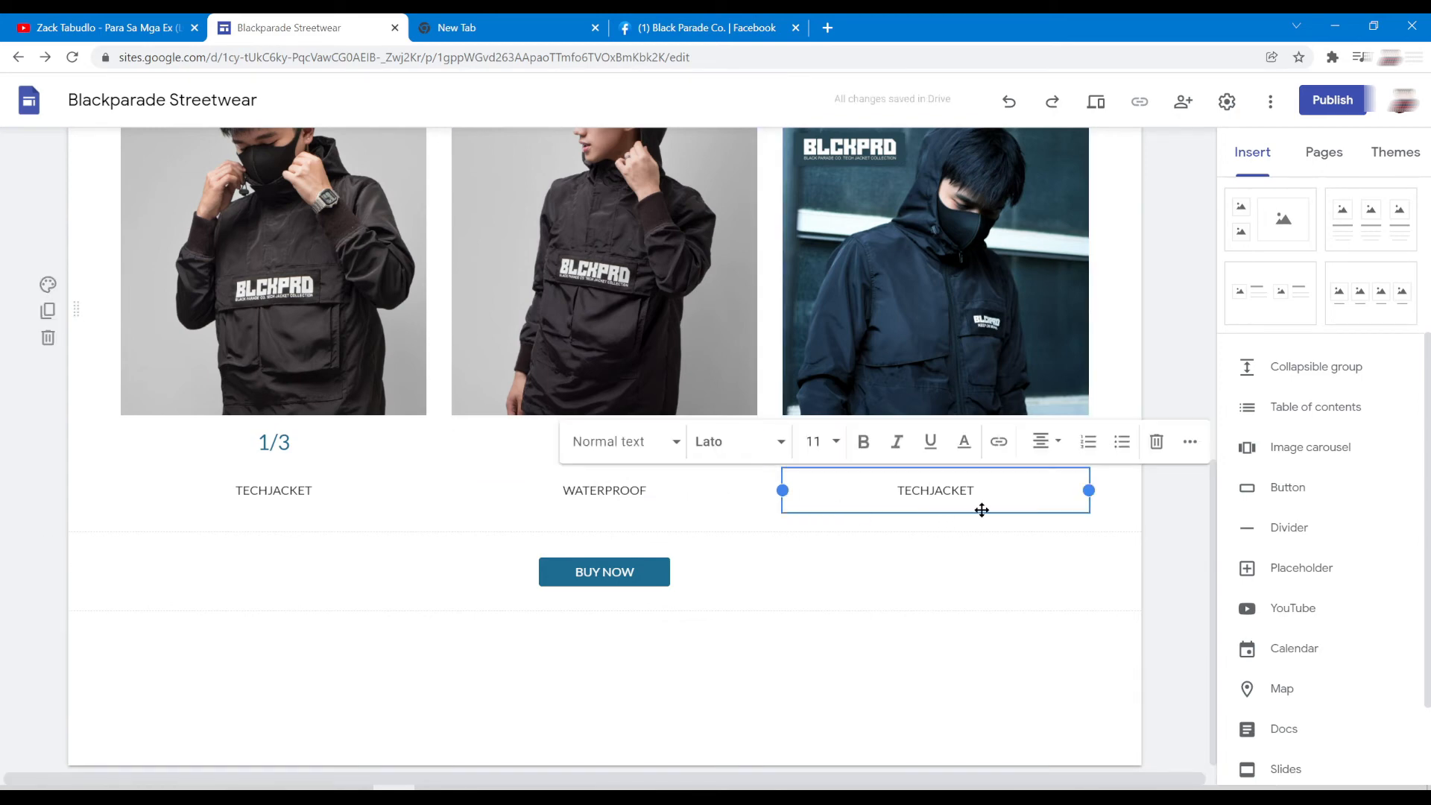
left_click_drag(981, 489, 896, 496)
key("BackSpace")
type("NYLON TAFETTA")
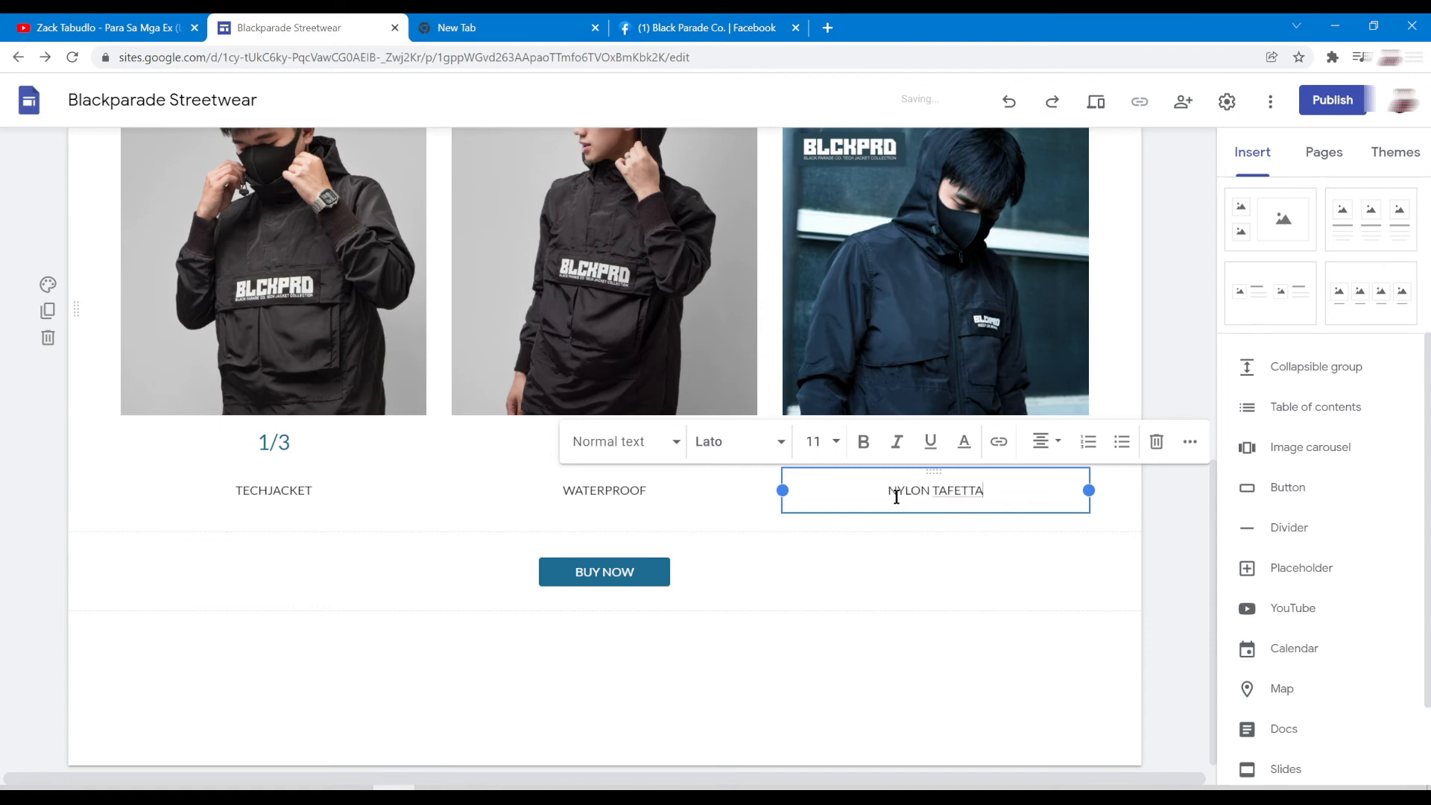
key("BackSpace")
key("BackSpace")
type("A")
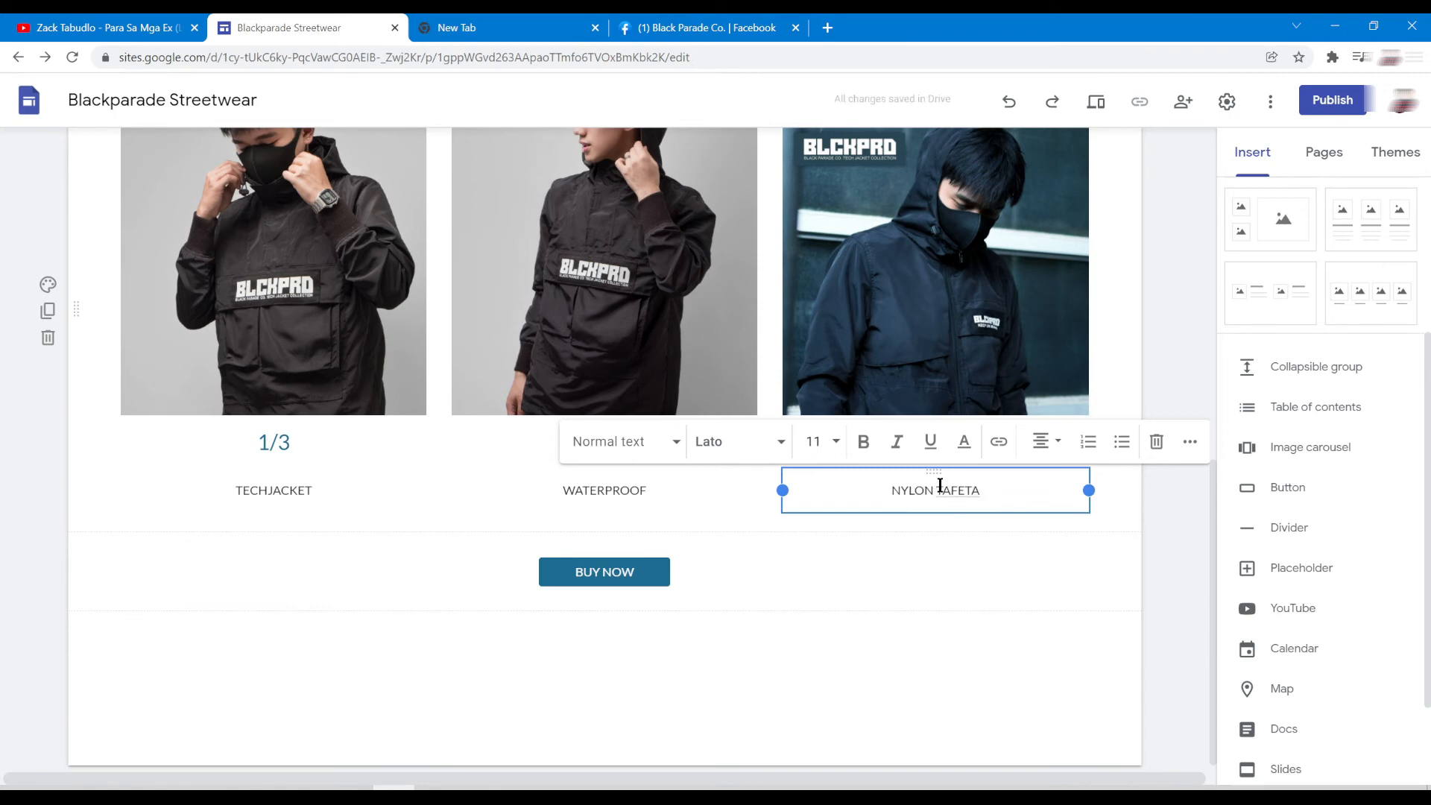
left_click(948, 490)
type("F")
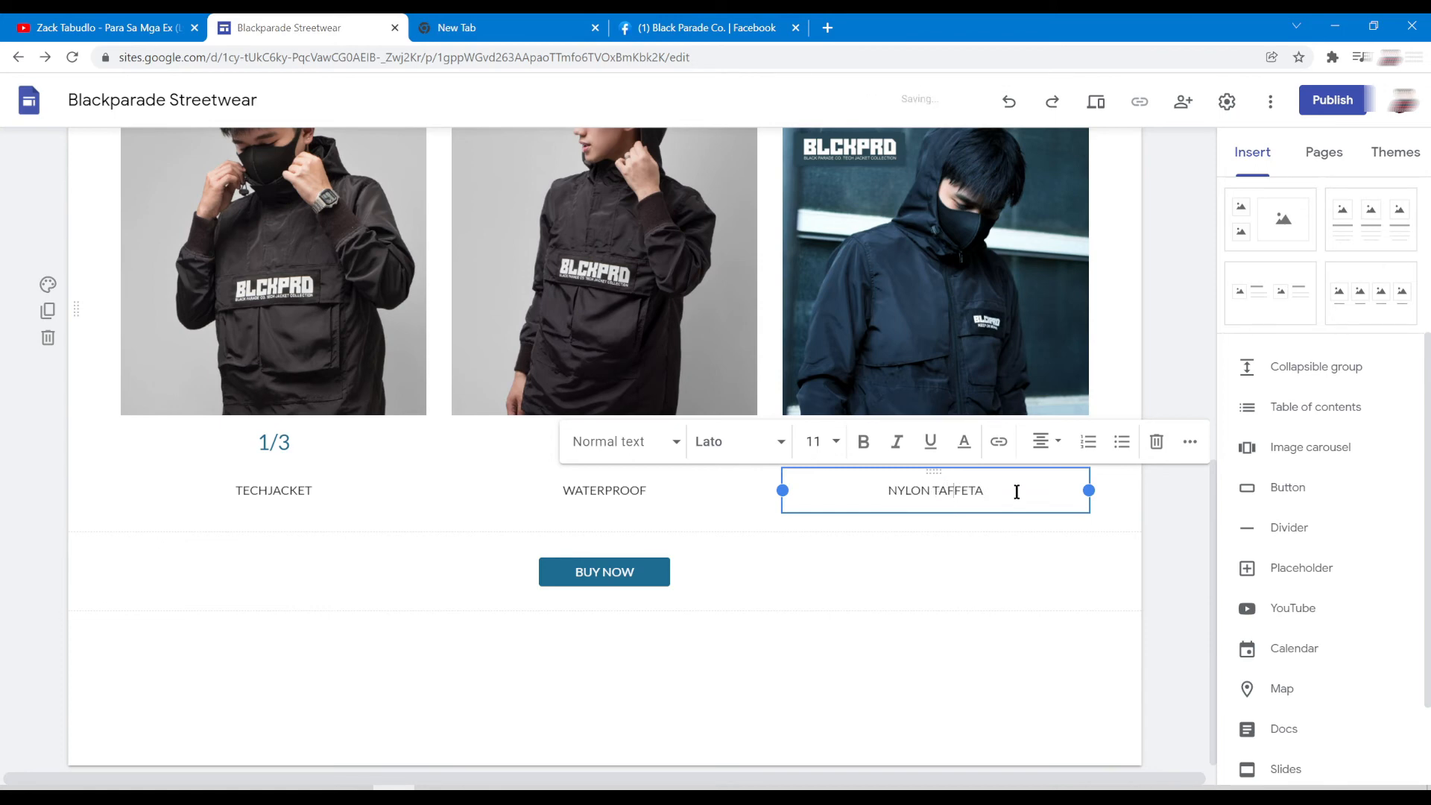
- Review the whole page from the cover header through the captioned product photos to the BUY NOW button
left_click(1000, 550)
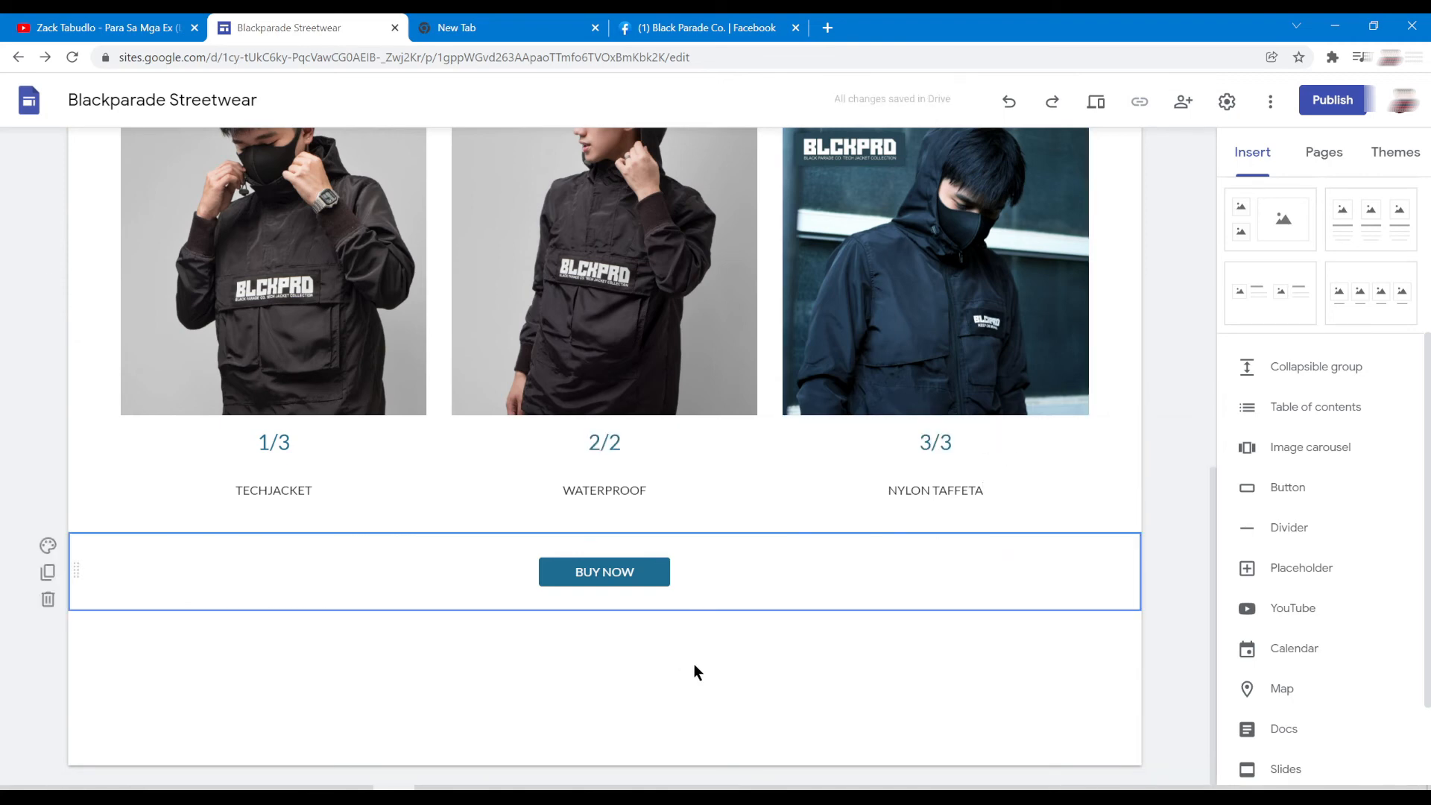
scroll(694, 666, "up", 2)
scroll(702, 660, "up", 6)
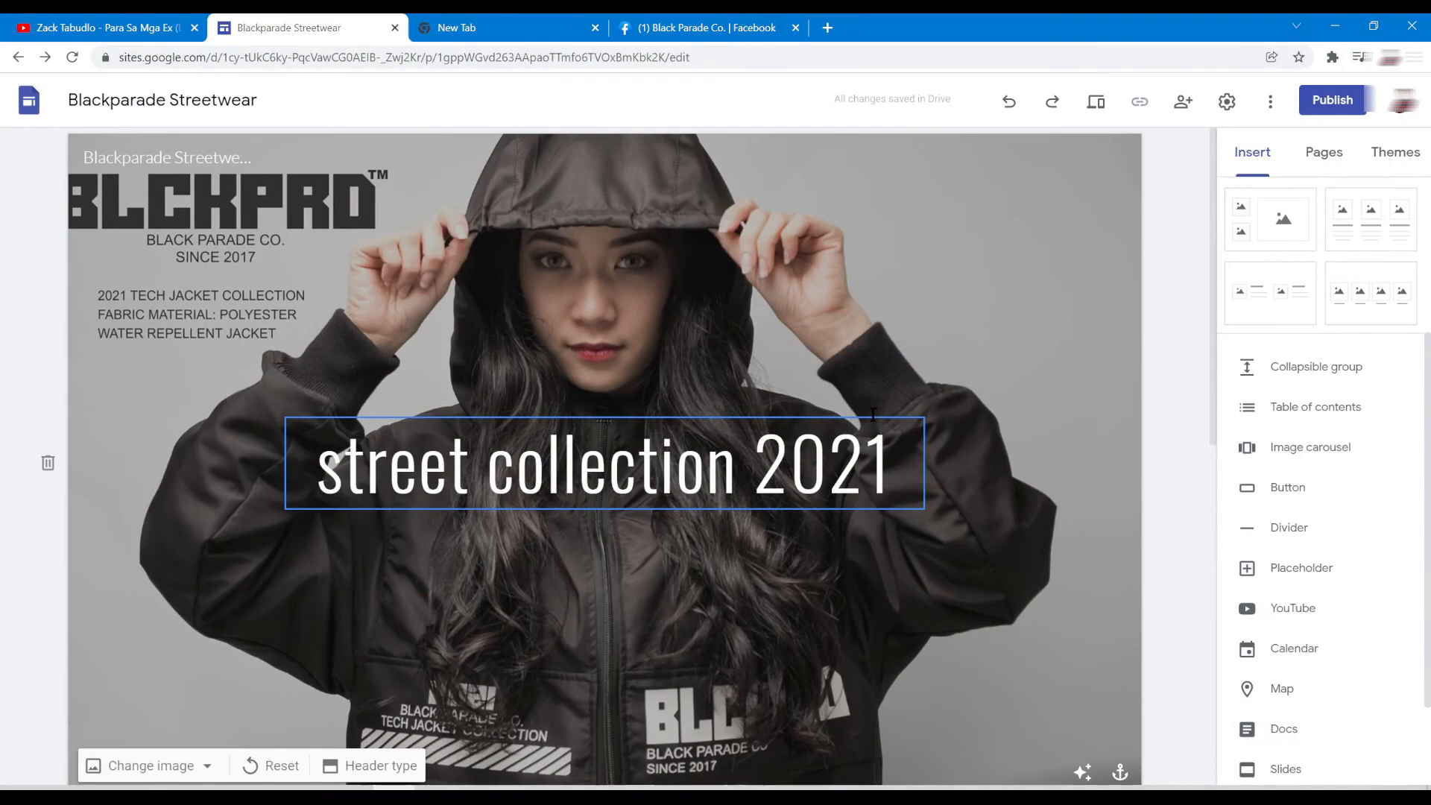
scroll(894, 433, "down", 7)
scroll(909, 452, "down", 2)
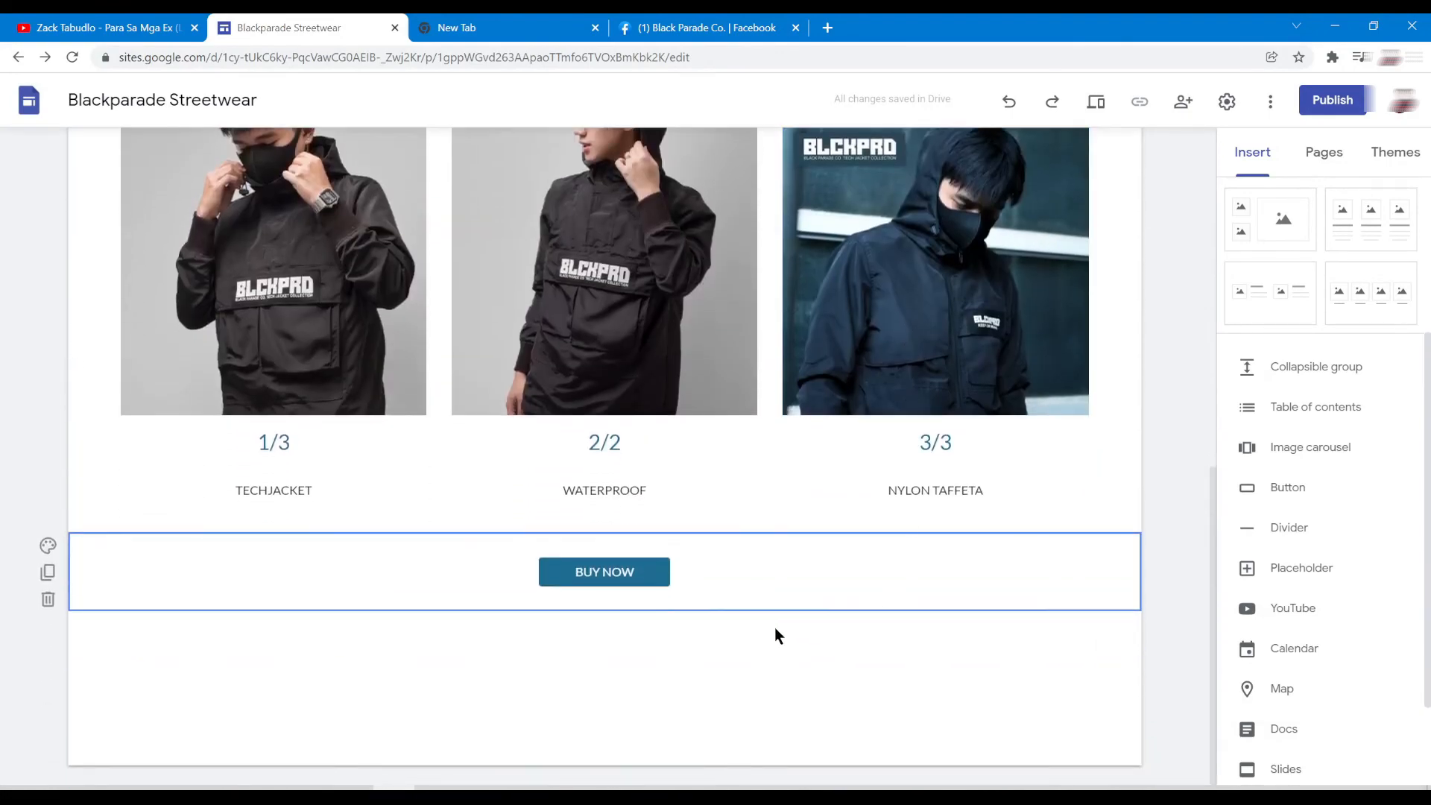
scroll(646, 660, "up", 8)
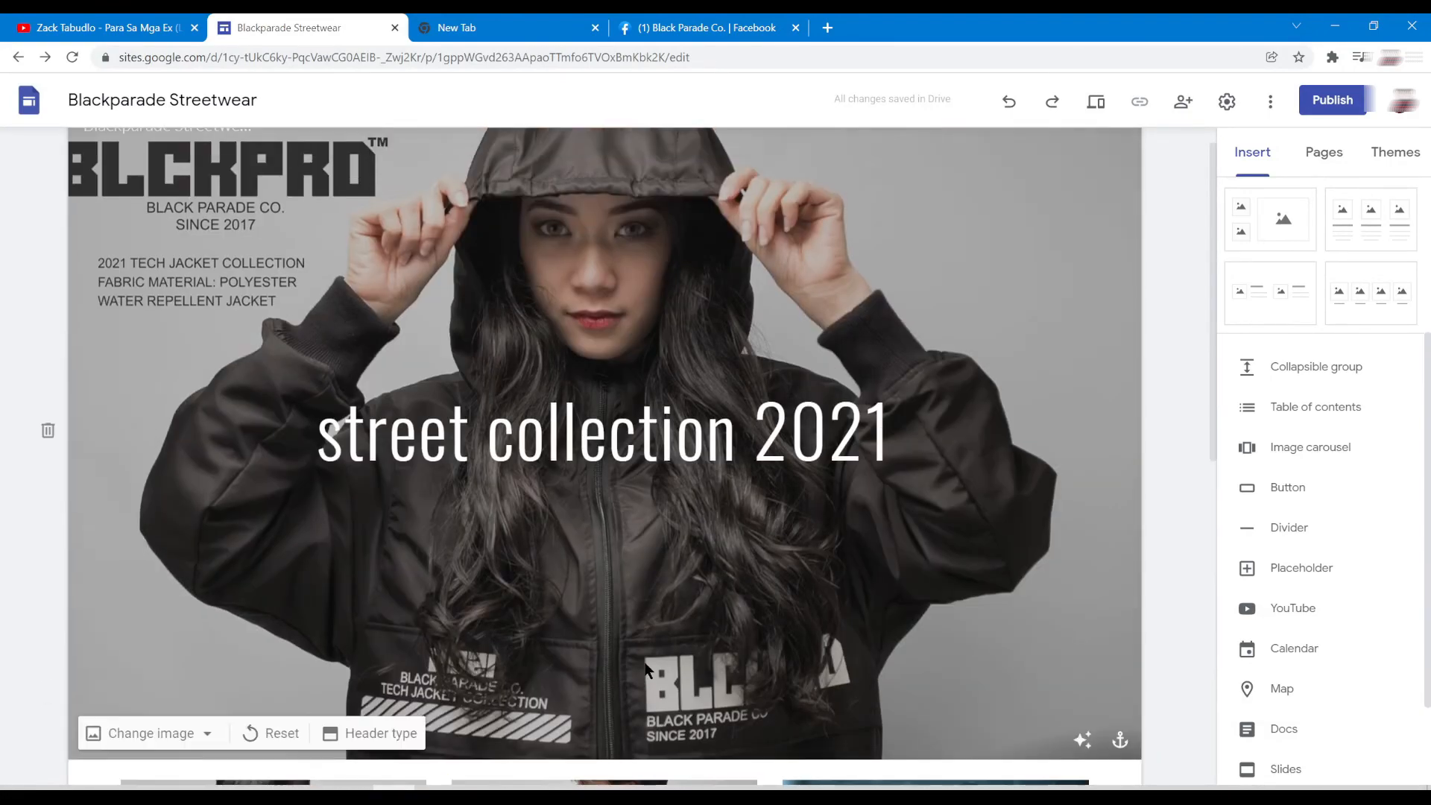
scroll(645, 661, "down", 7)
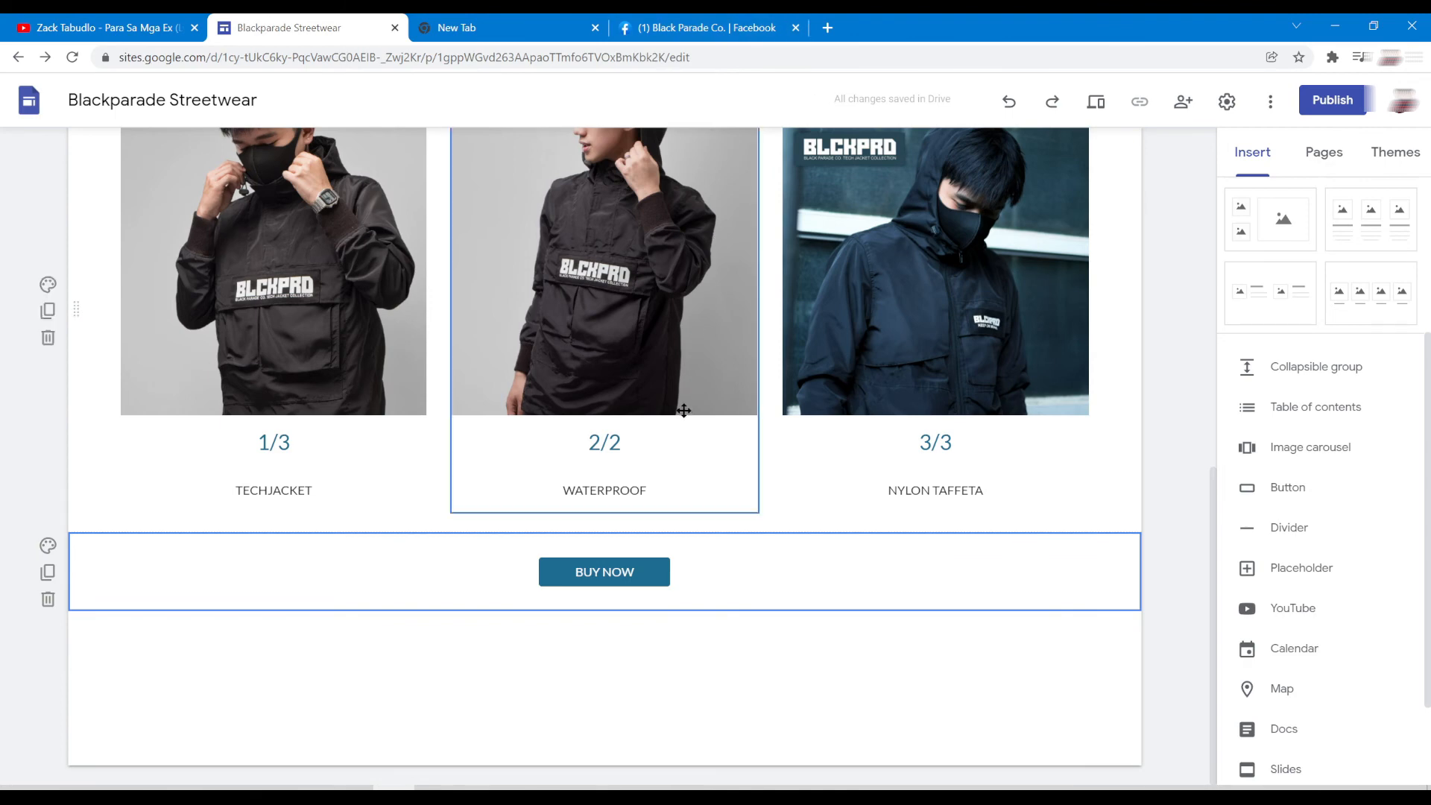
scroll(685, 414, "up", 2)
scroll(686, 415, "up", 8)
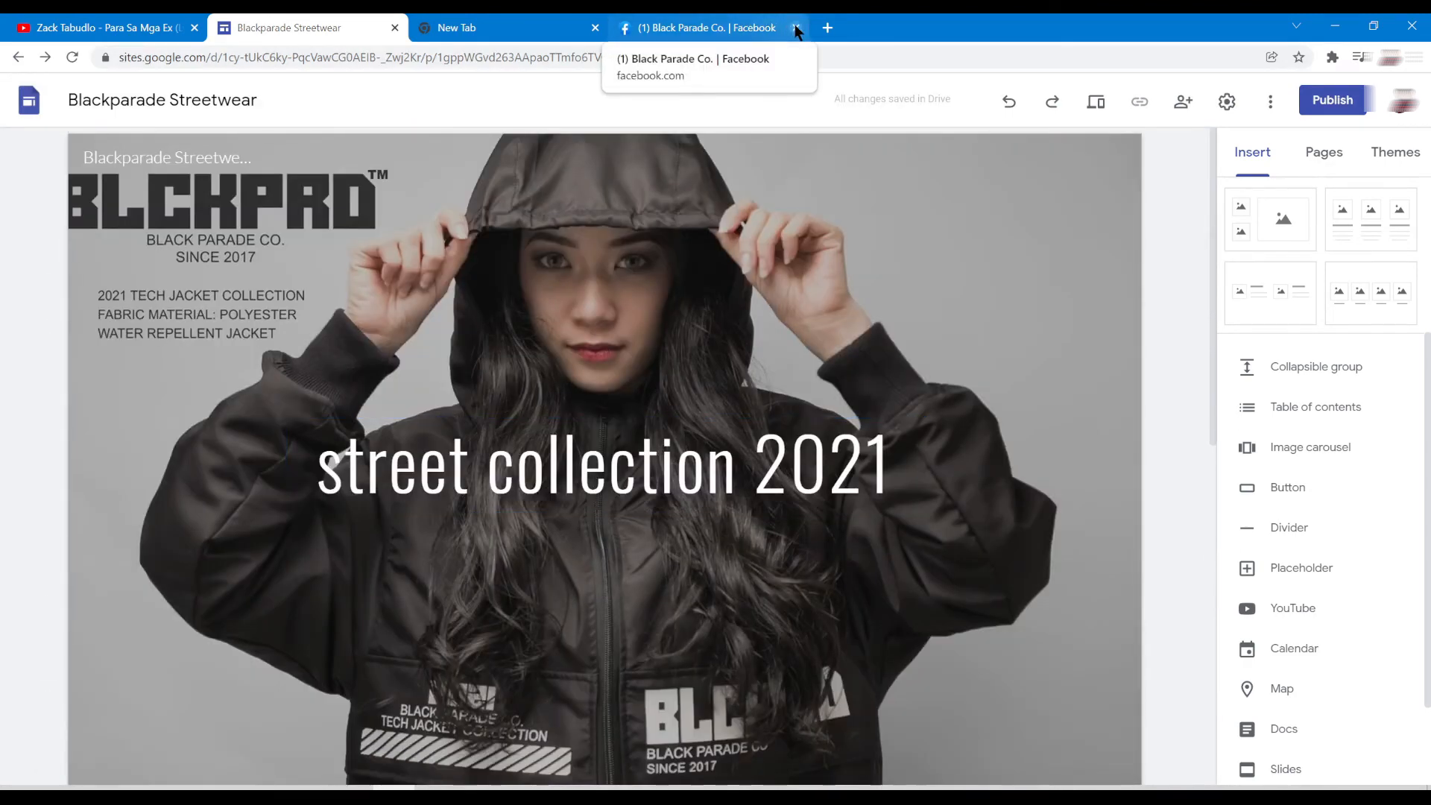
- Publish the site to the web under the address blackparade-streetwear
left_click(1349, 103)
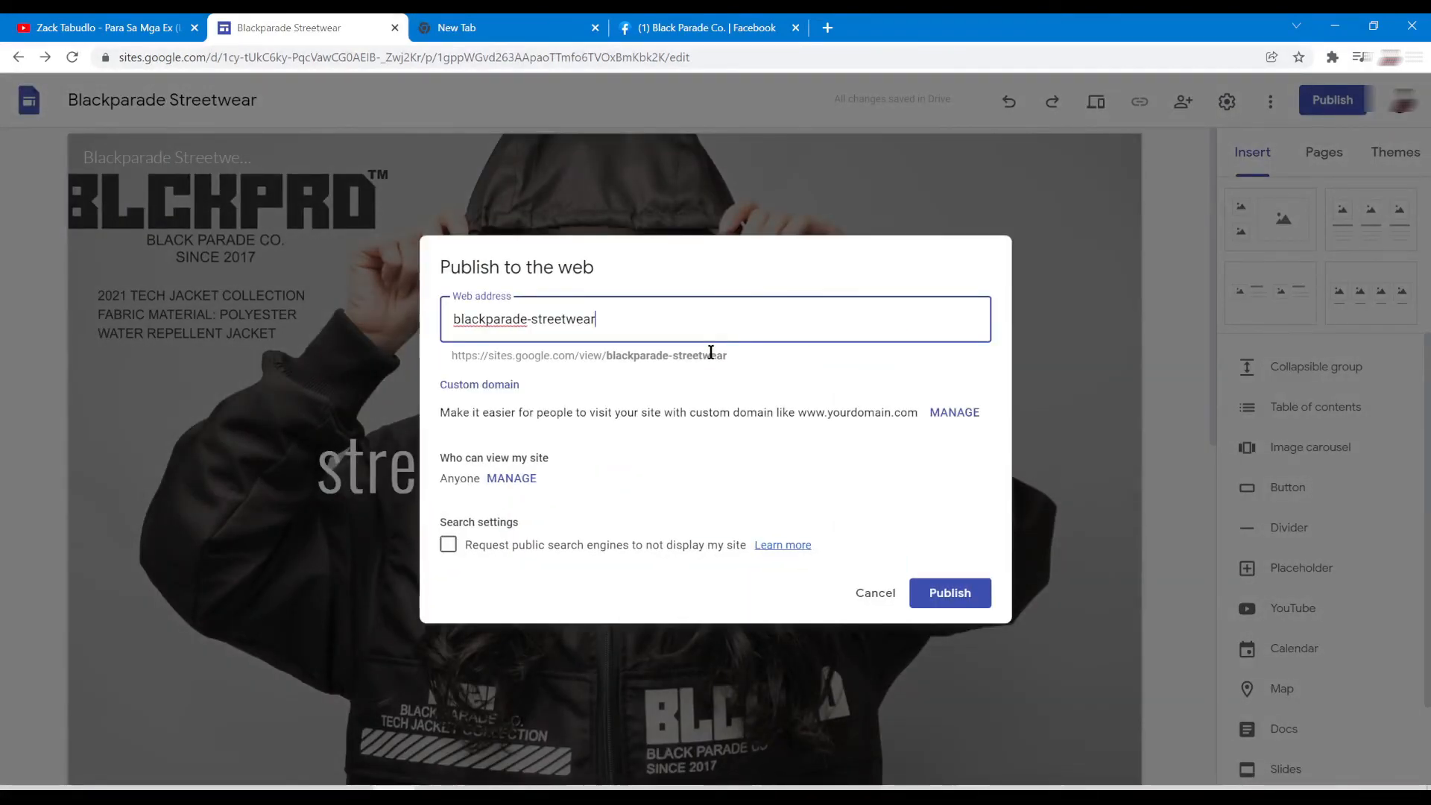
left_click(949, 592)
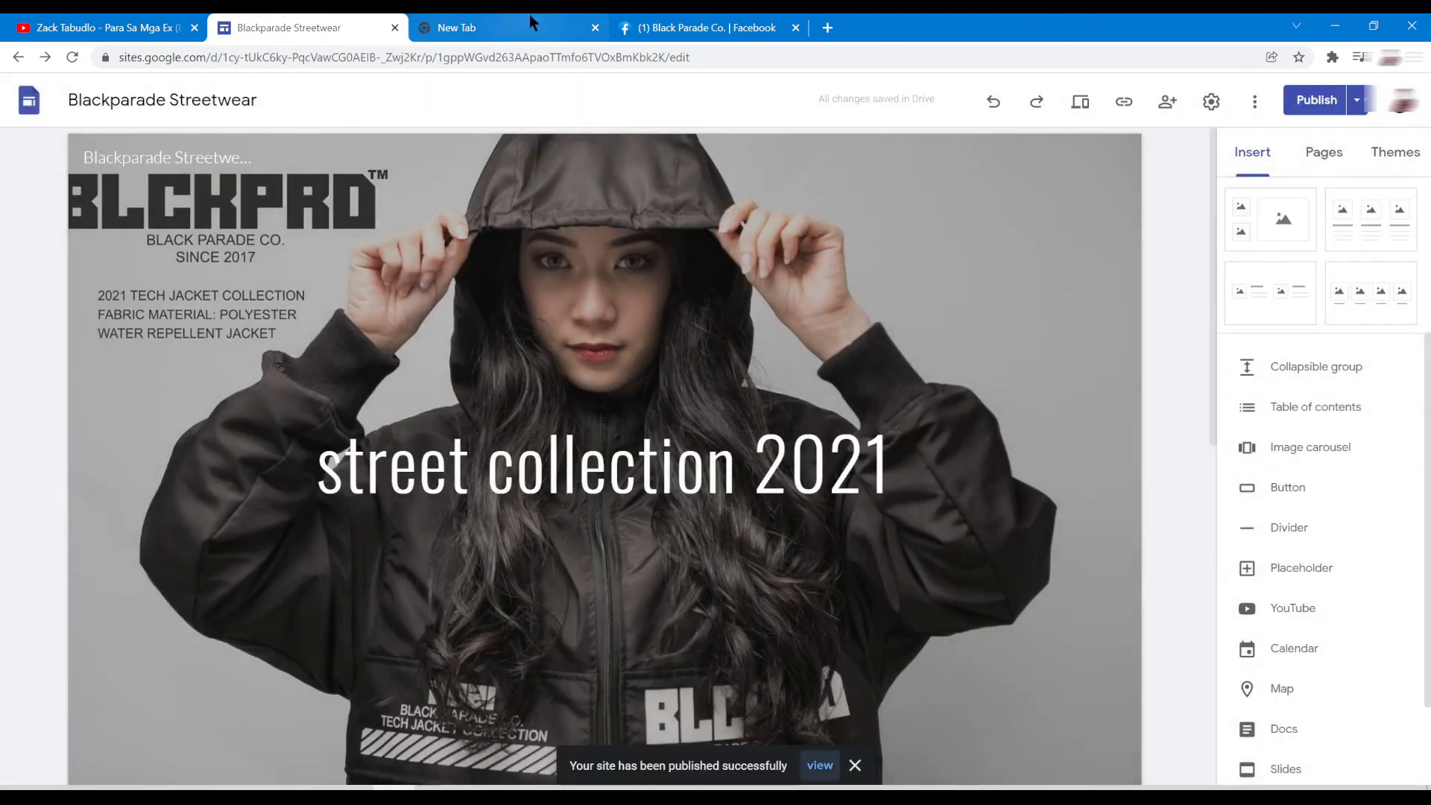
- Open the published site and examine its cover header, product photo section and BUY NOW button
left_click(820, 765)
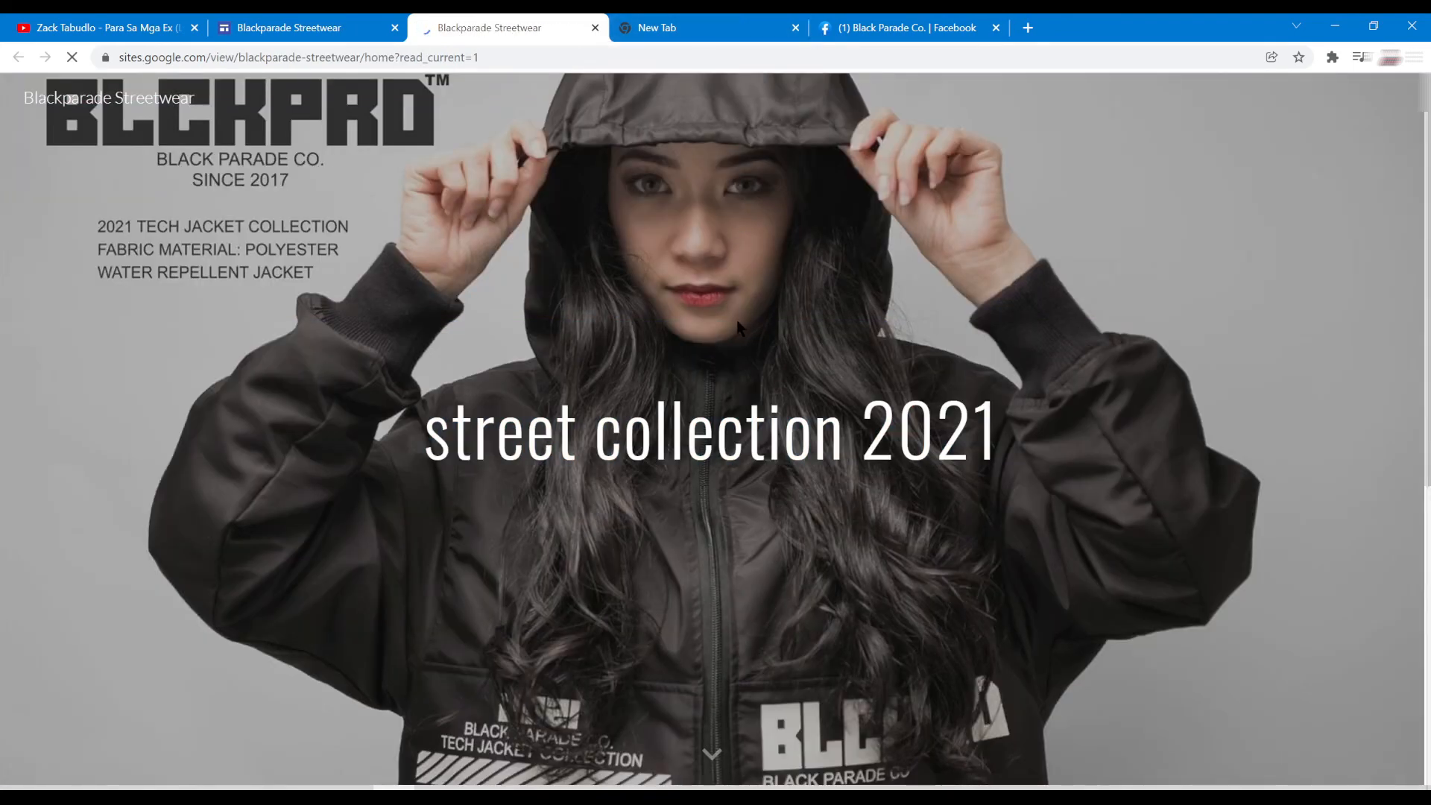
scroll(738, 321, "down", 5)
scroll(738, 320, "up", 5)
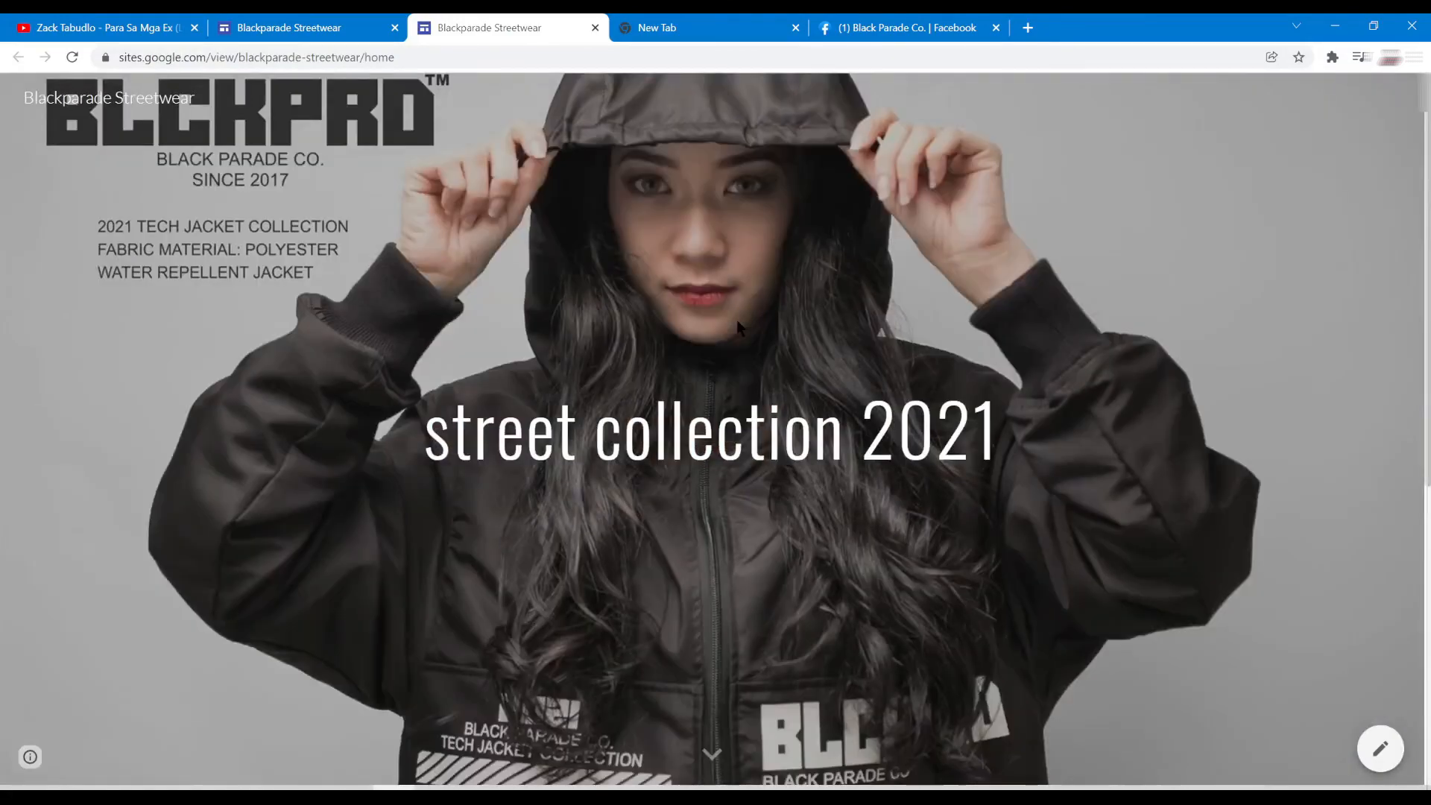
scroll(738, 326, "down", 5)
scroll(738, 326, "up", 5)
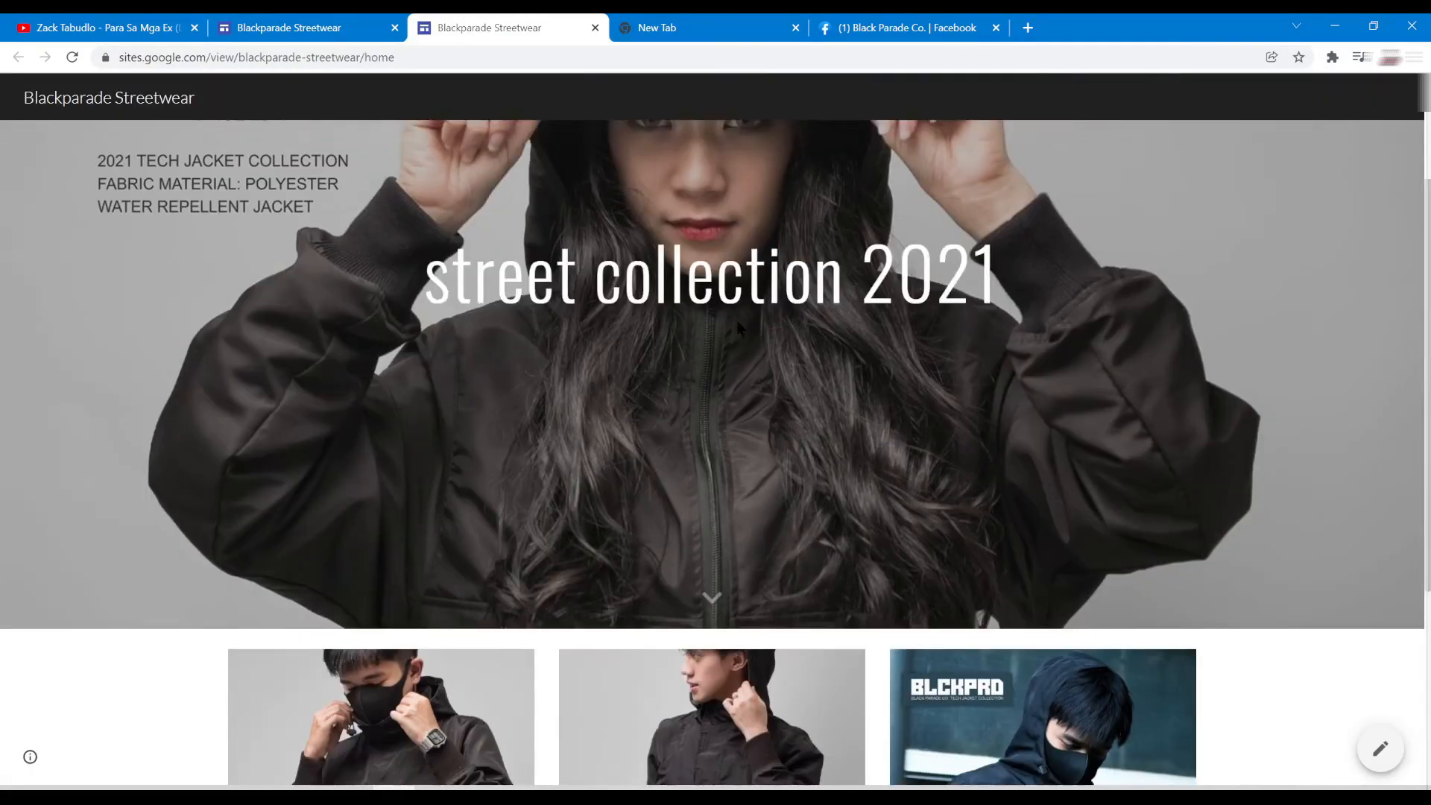
scroll(738, 320, "down", 5)
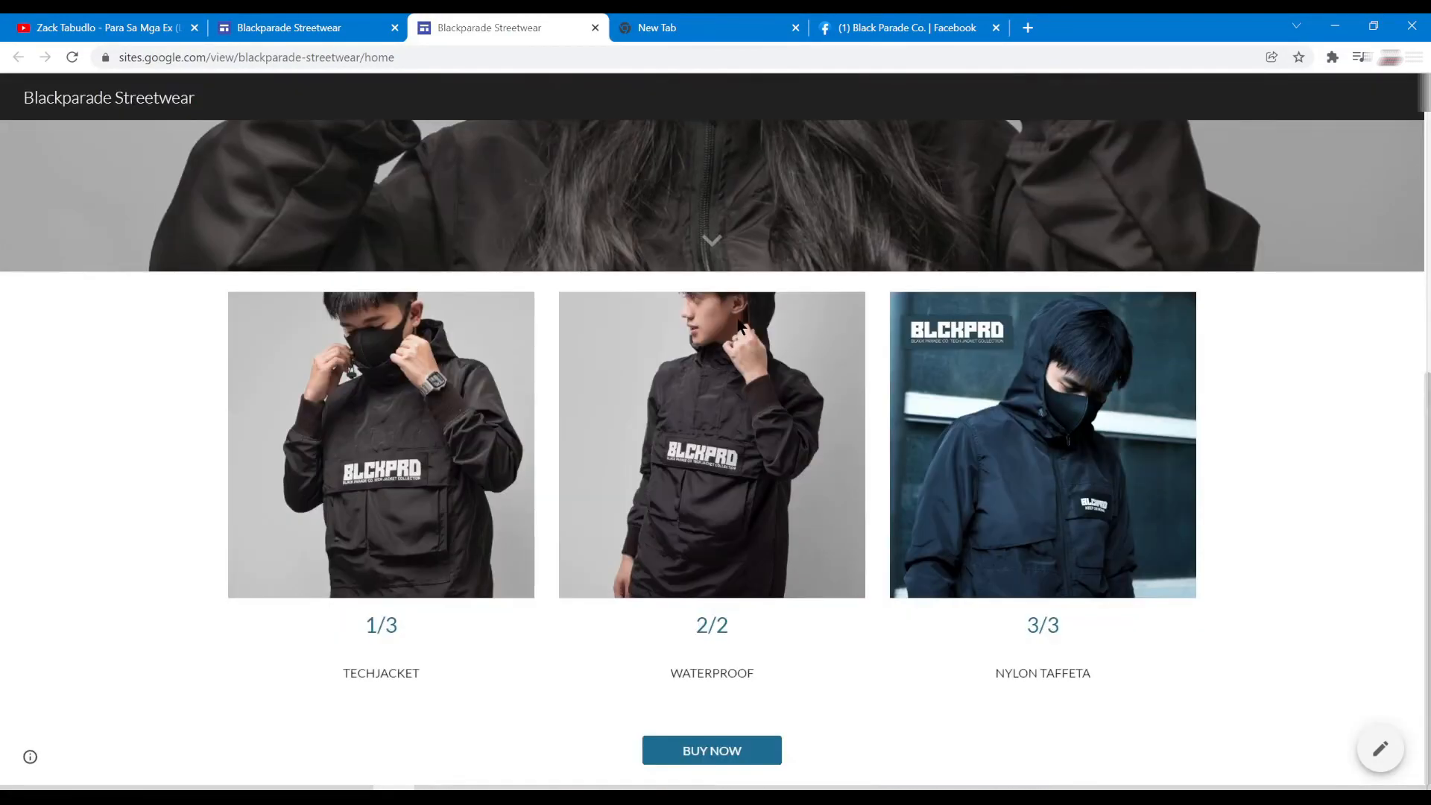
- Test the published page's BUY NOW button, check the shop page it opens, and close the shop page
left_click(713, 757)
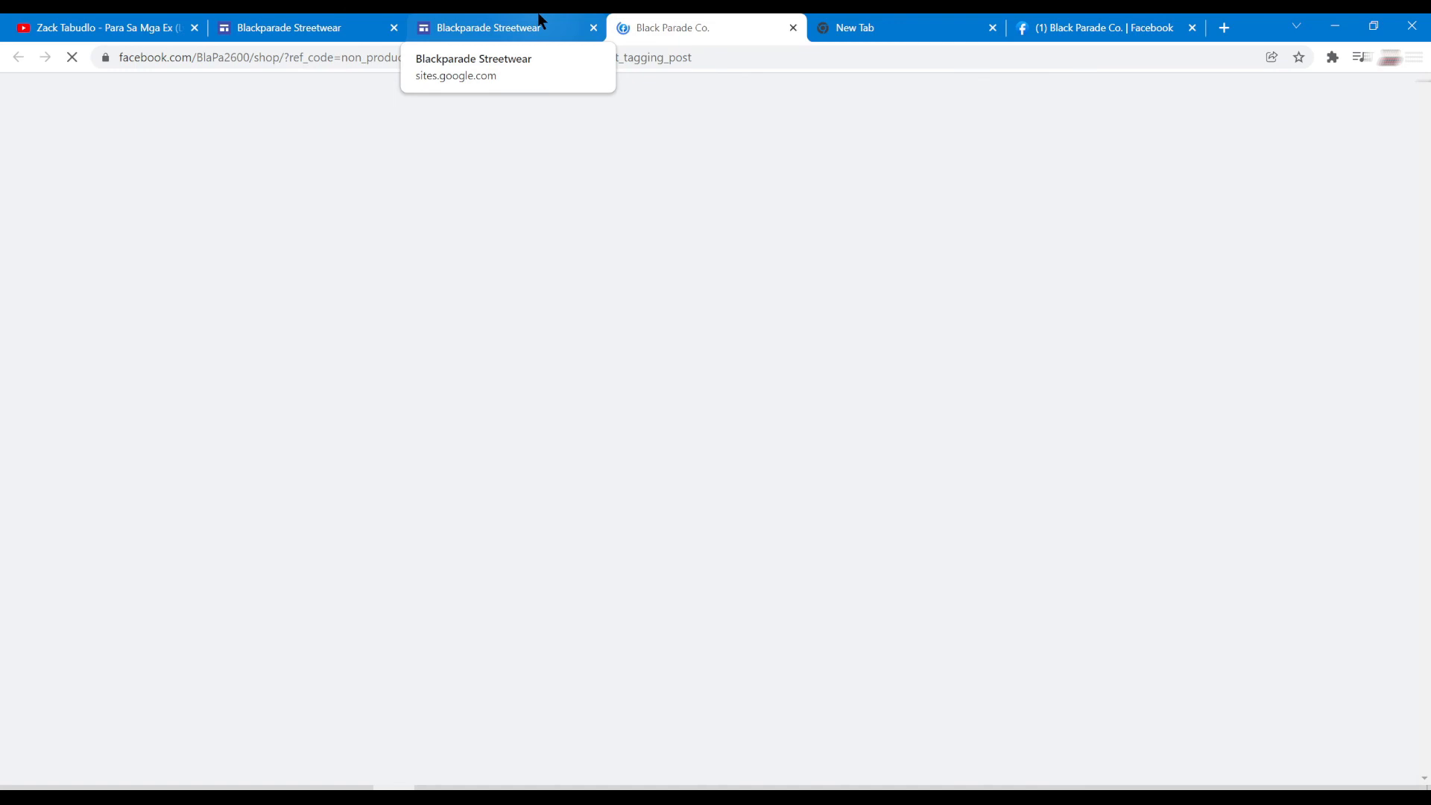
left_click(543, 22)
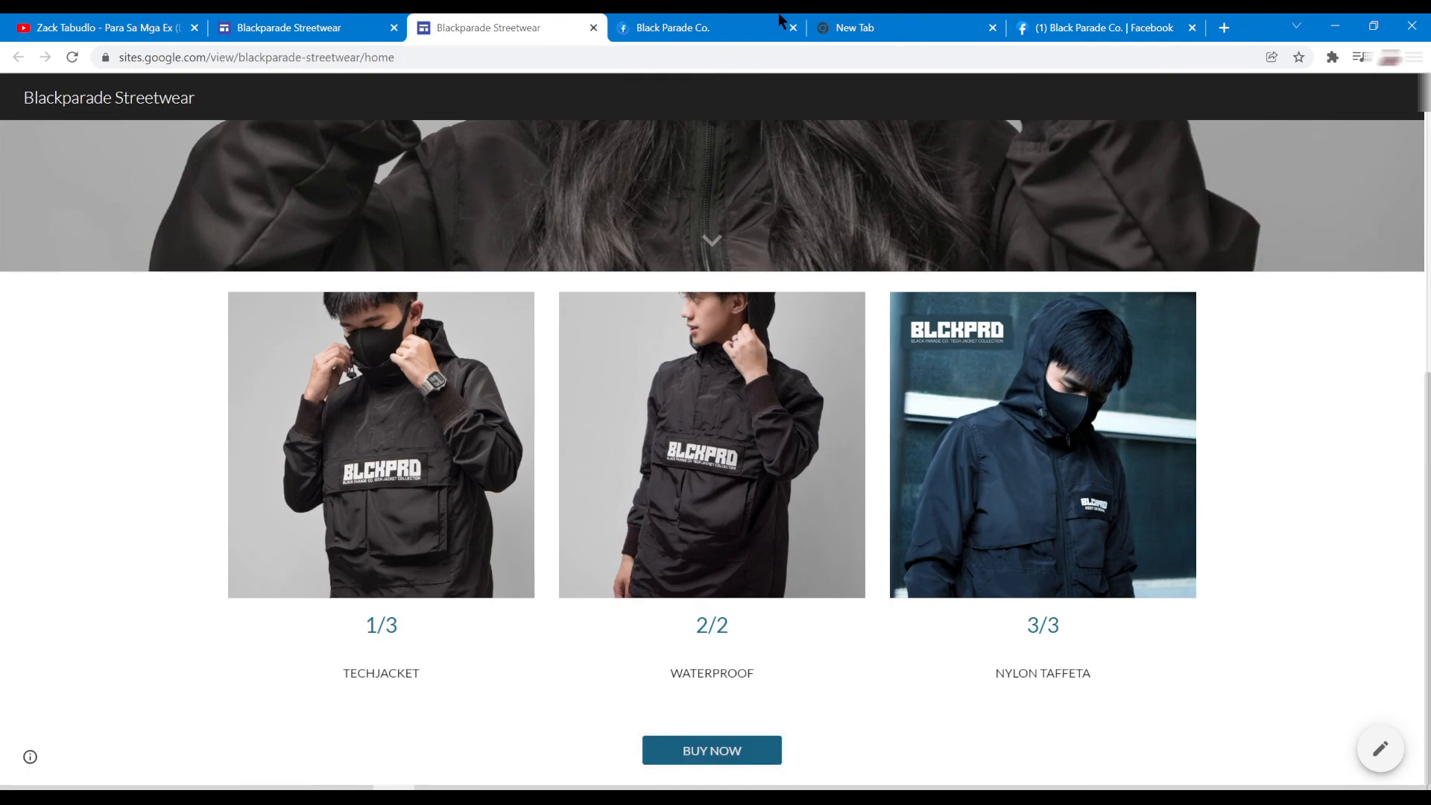
left_click(768, 23)
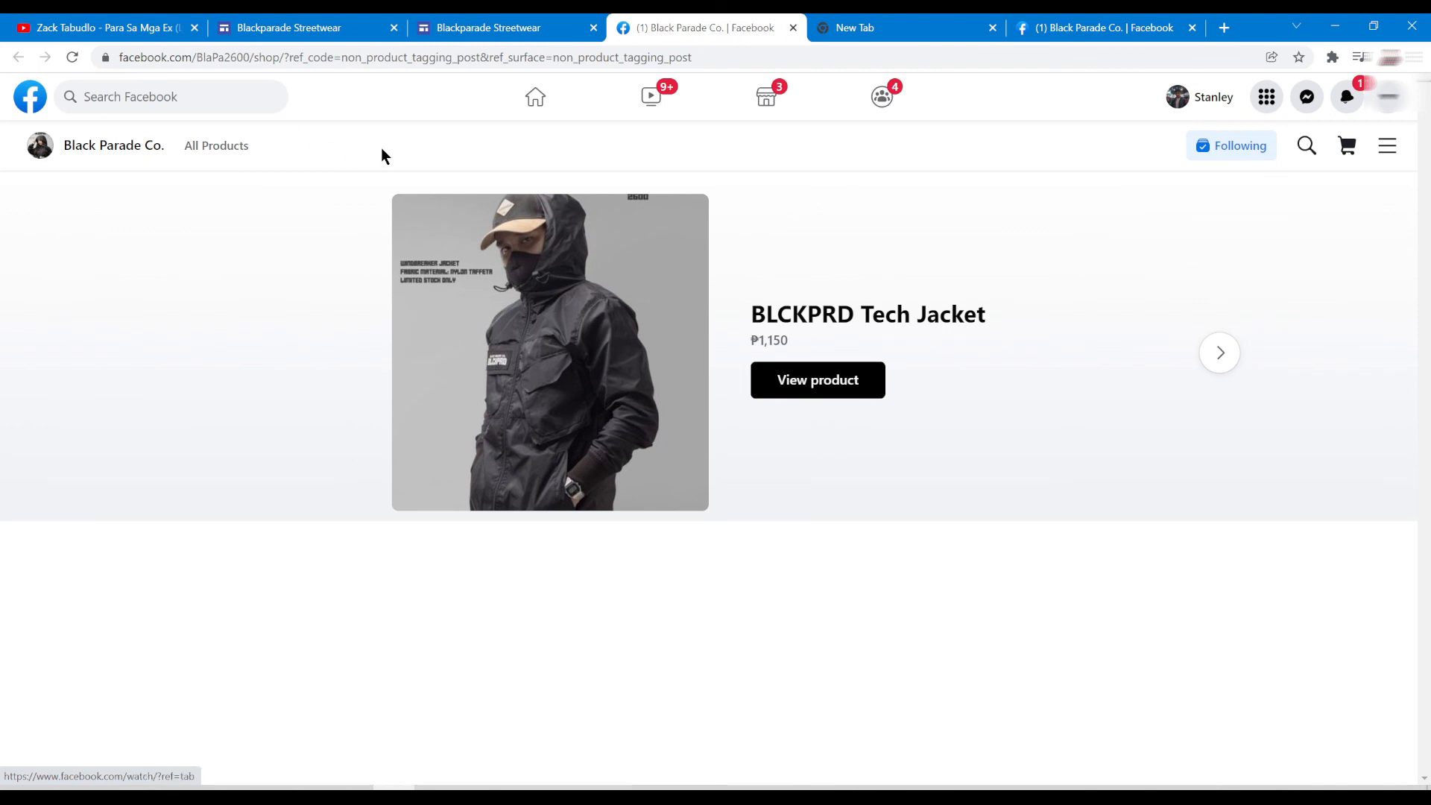
left_click(581, 23)
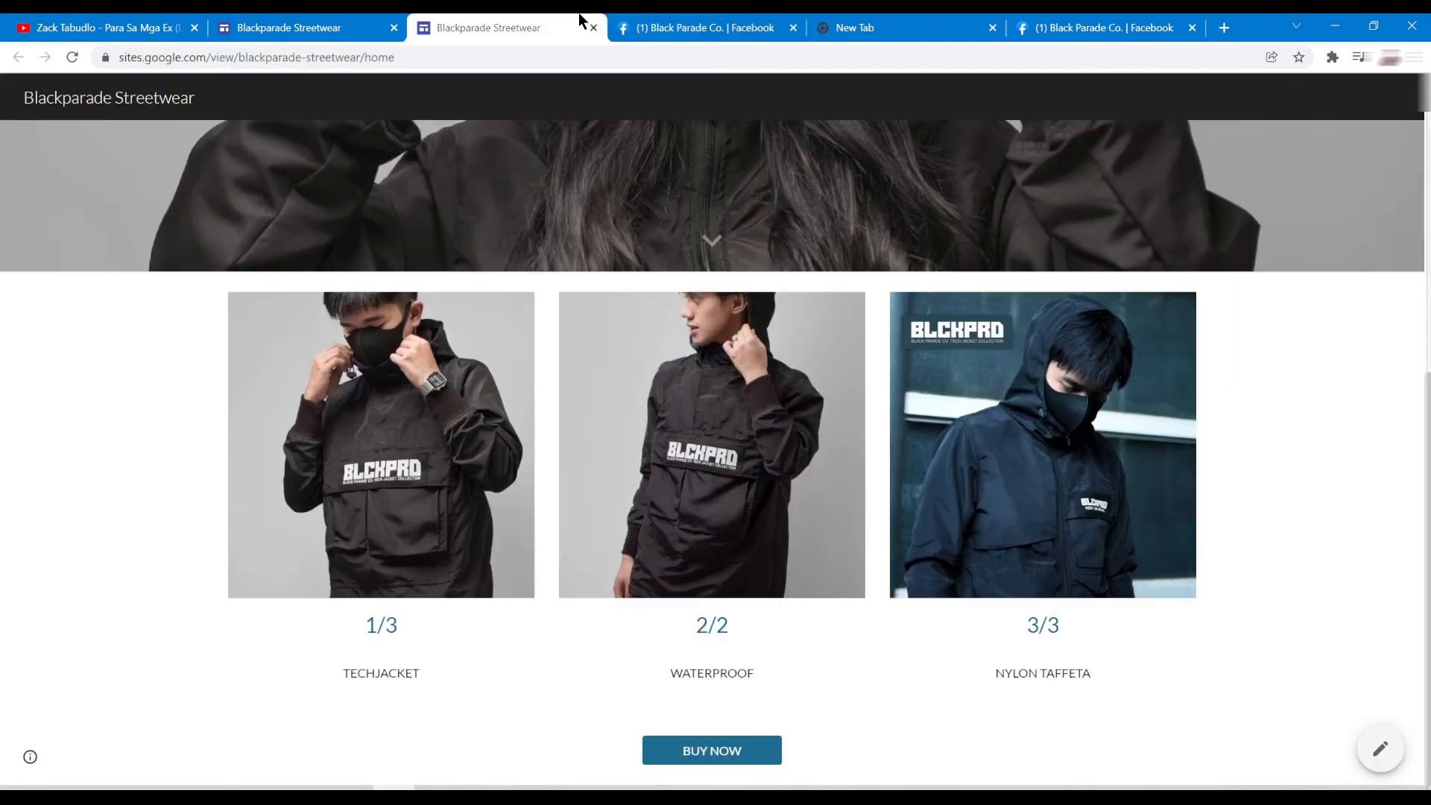
left_click(792, 28)
- Look over the published product section again and dismiss the low-battery notice
scroll(666, 487, "up", 8)
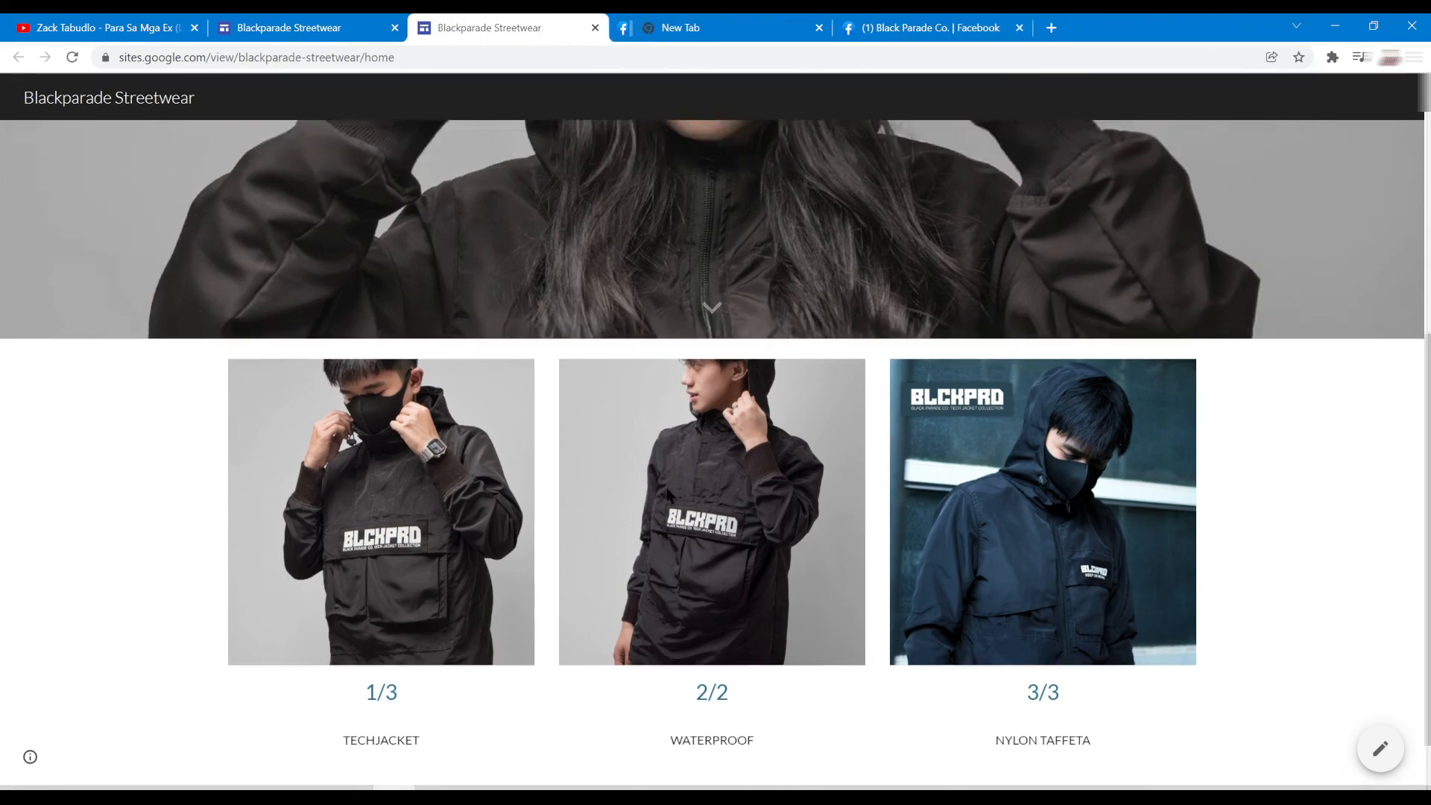
scroll(789, 497, "down", 7)
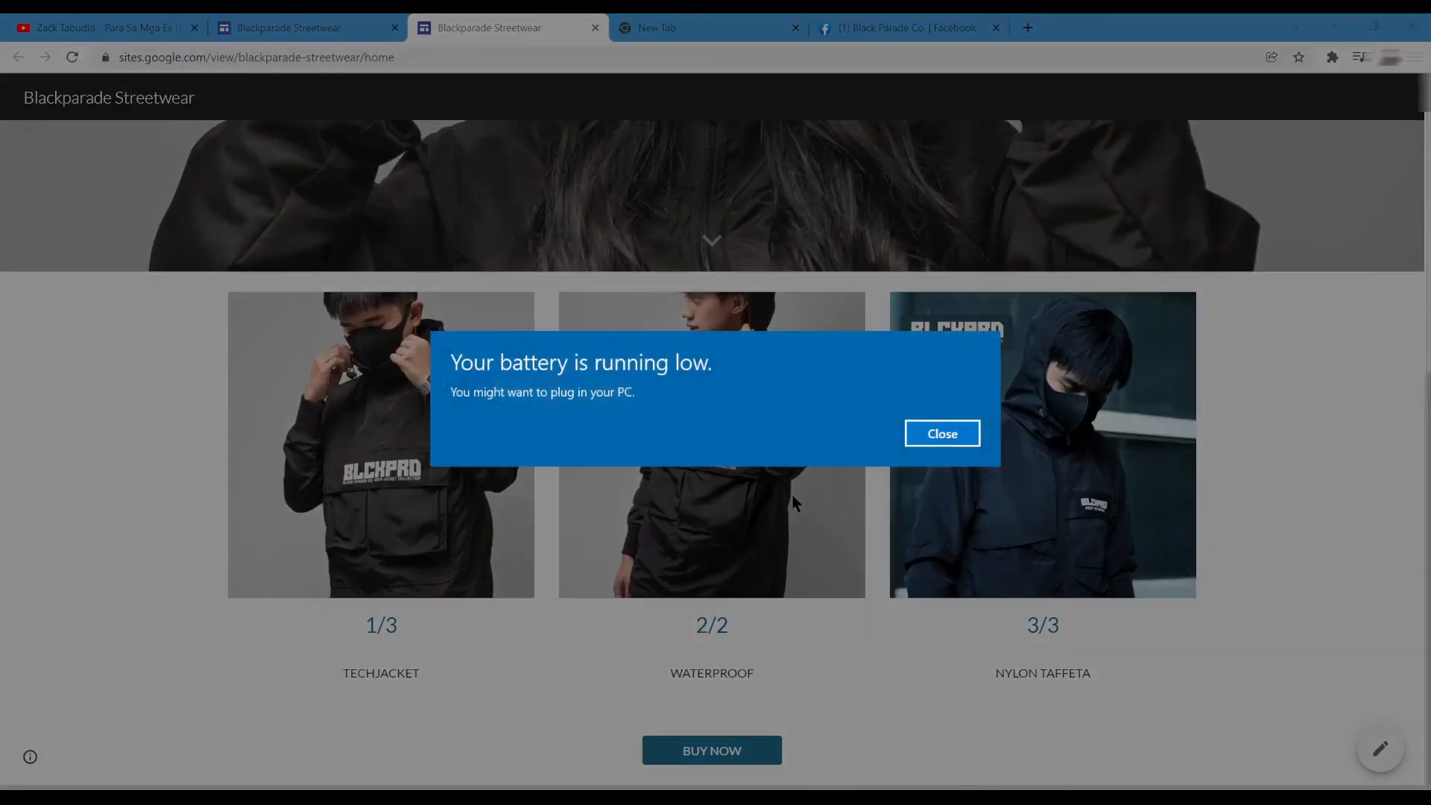
left_click(946, 438)
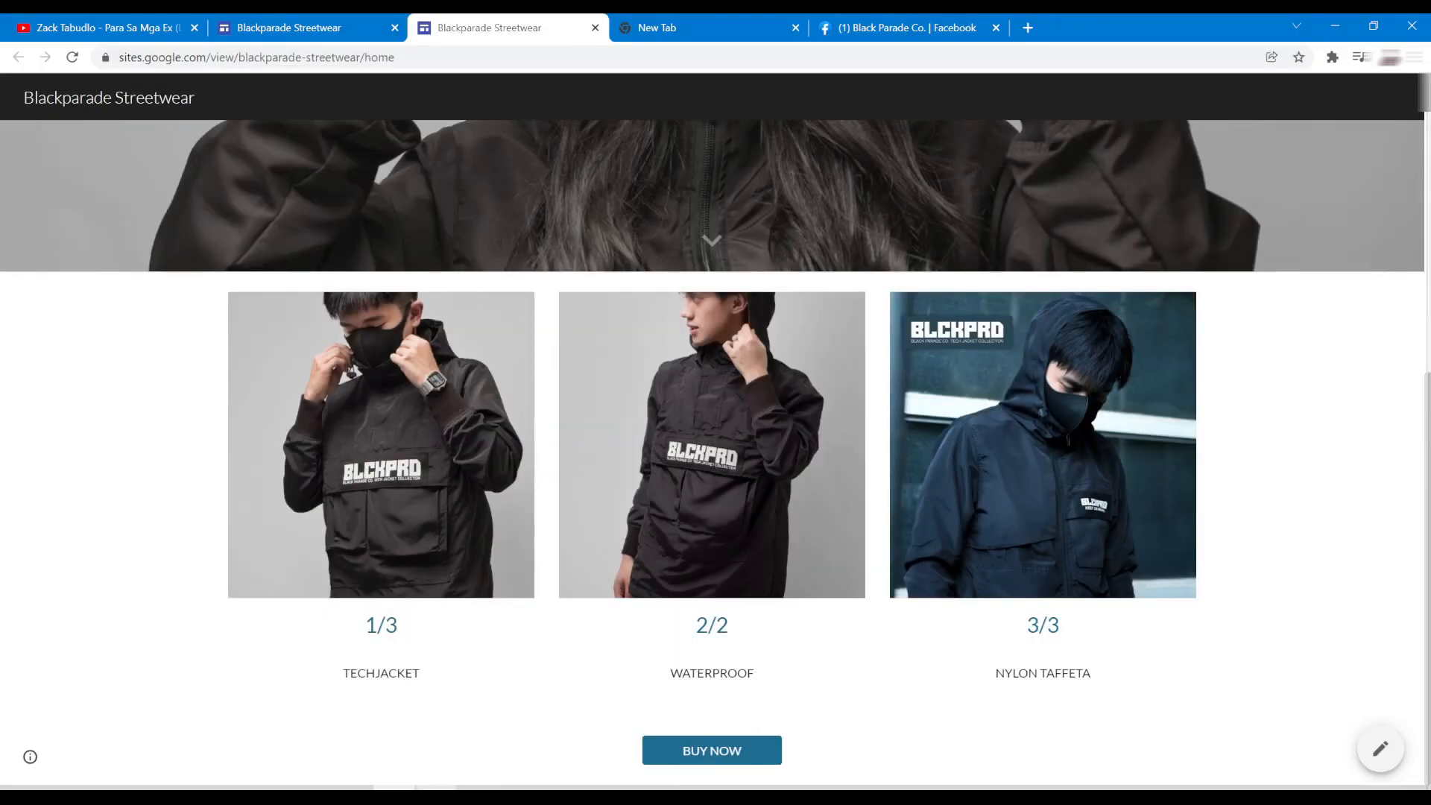